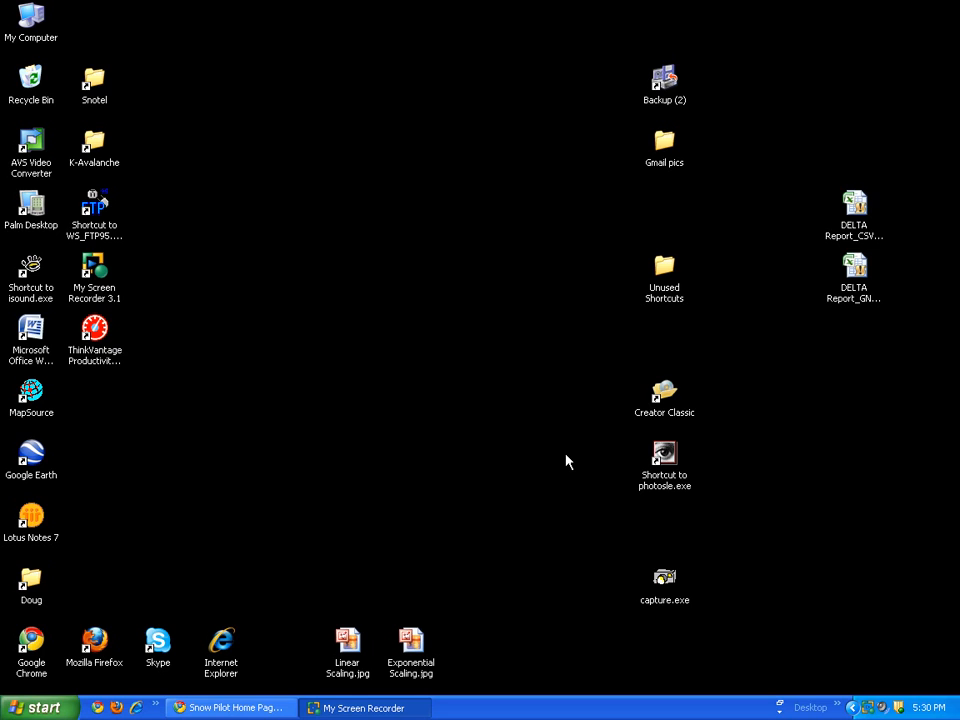
Create a new folder named Snowpilot on the desktop.
right_click(383, 369)
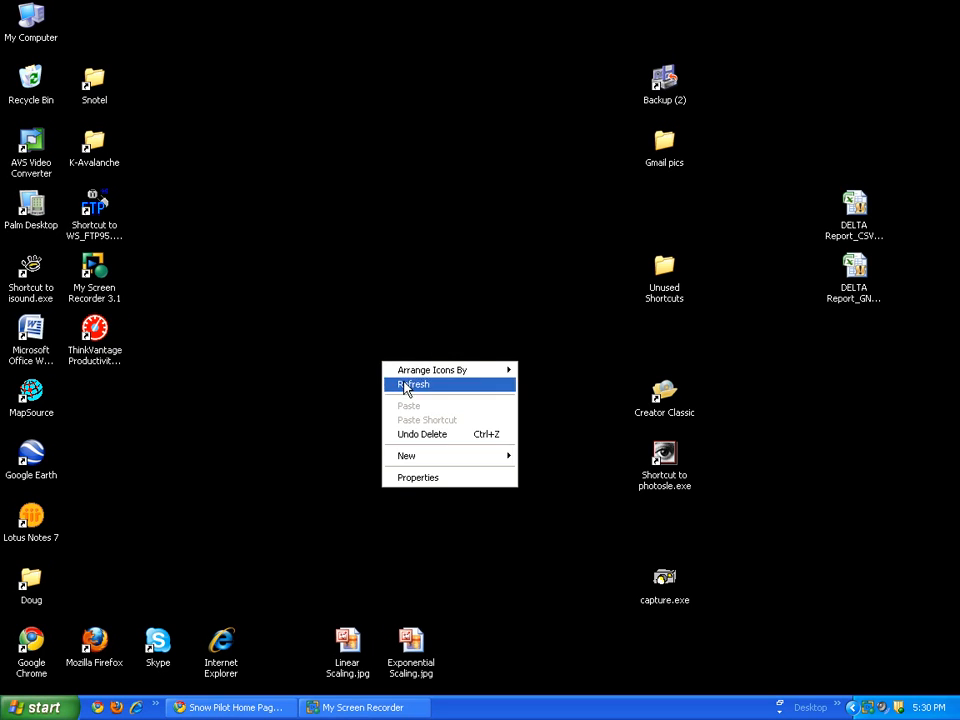
mouse_move(408, 456)
click(549, 457)
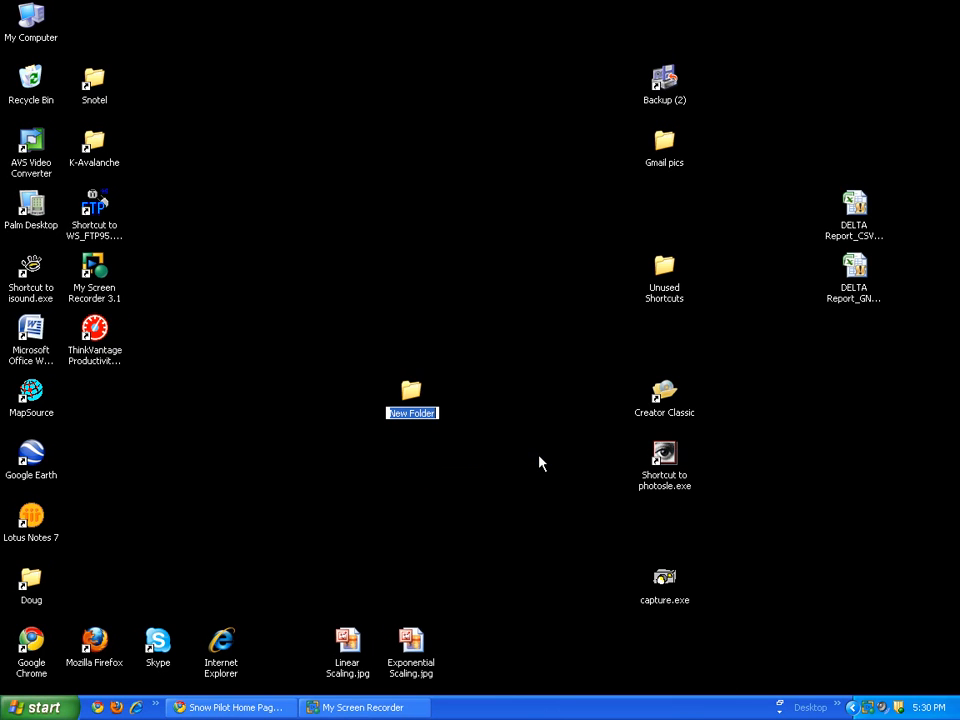
text(S)
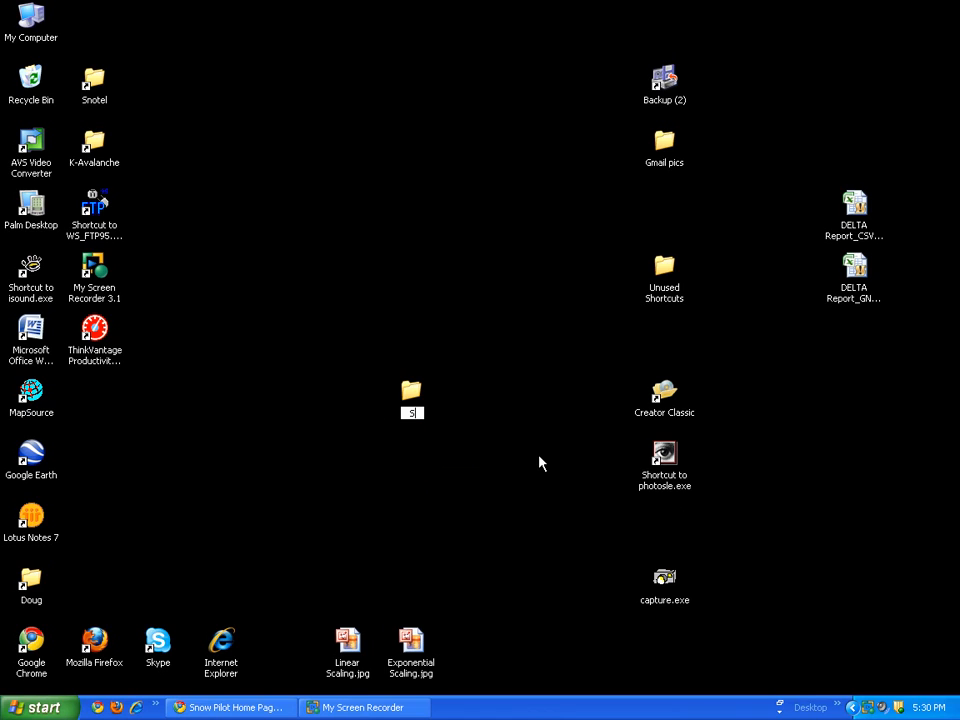
text(nowpilot)
key(Return)
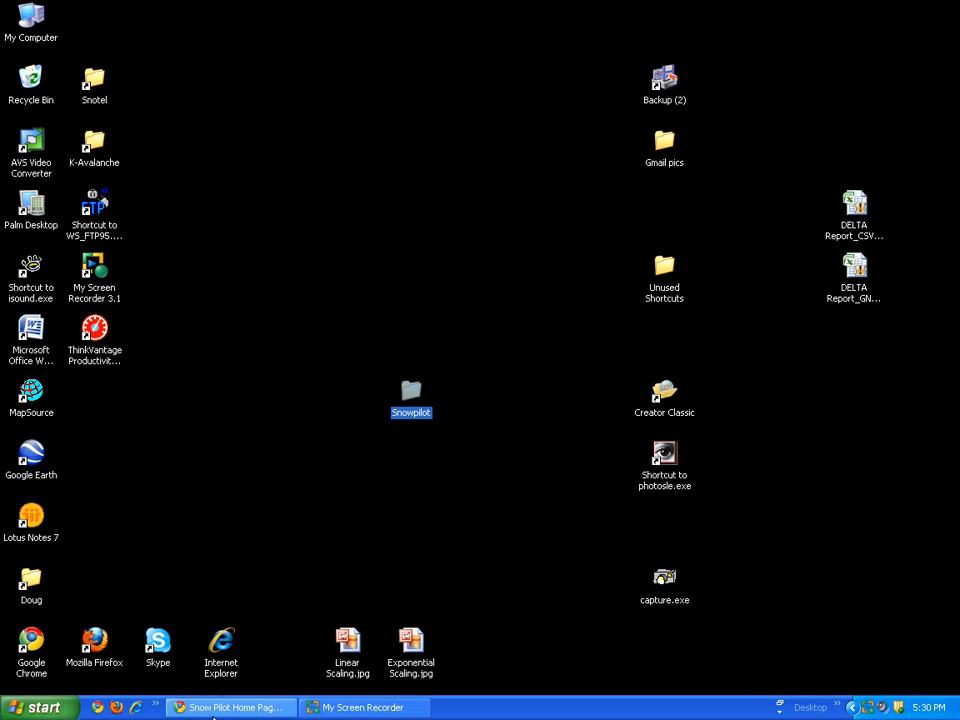
Switch to Chrome, open the download page for the newest SnowPilot version and save PC-Pilot.jar.
click(218, 708)
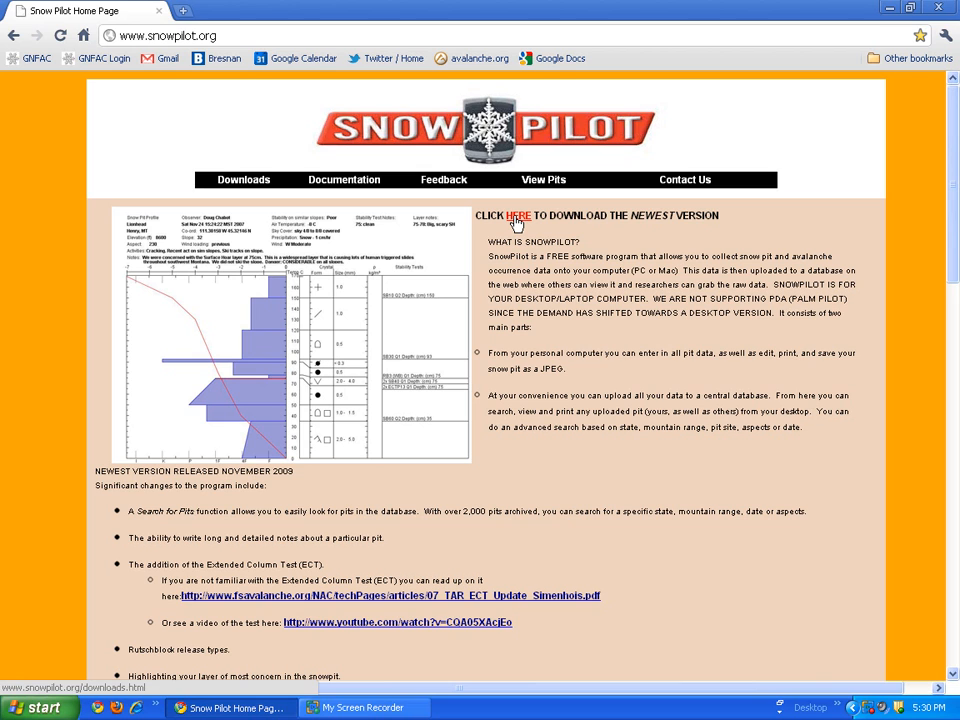
click(518, 218)
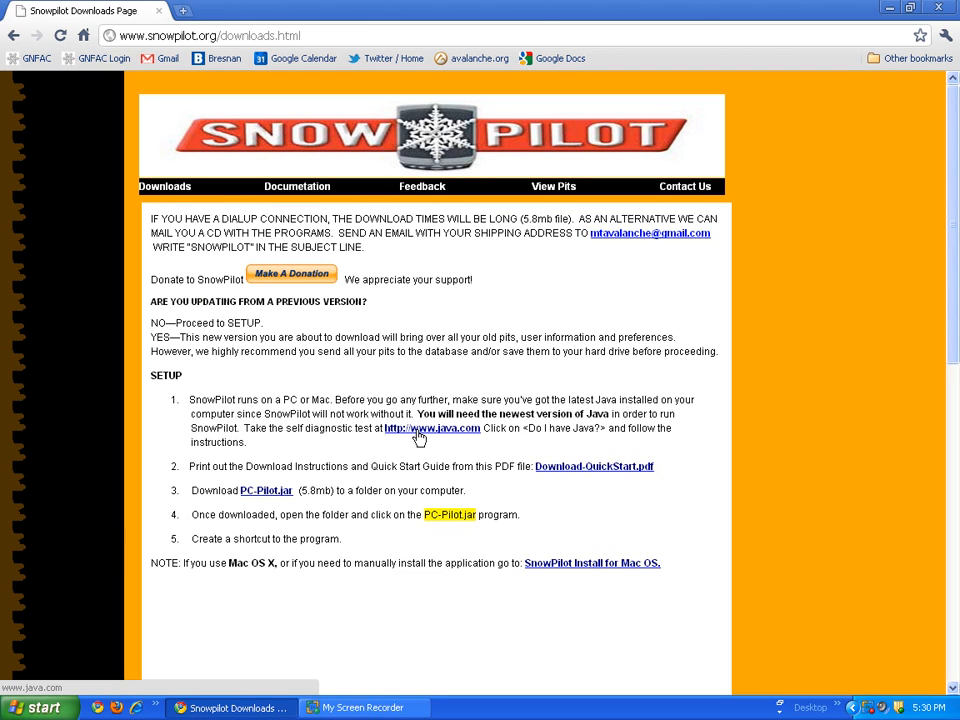
click(258, 493)
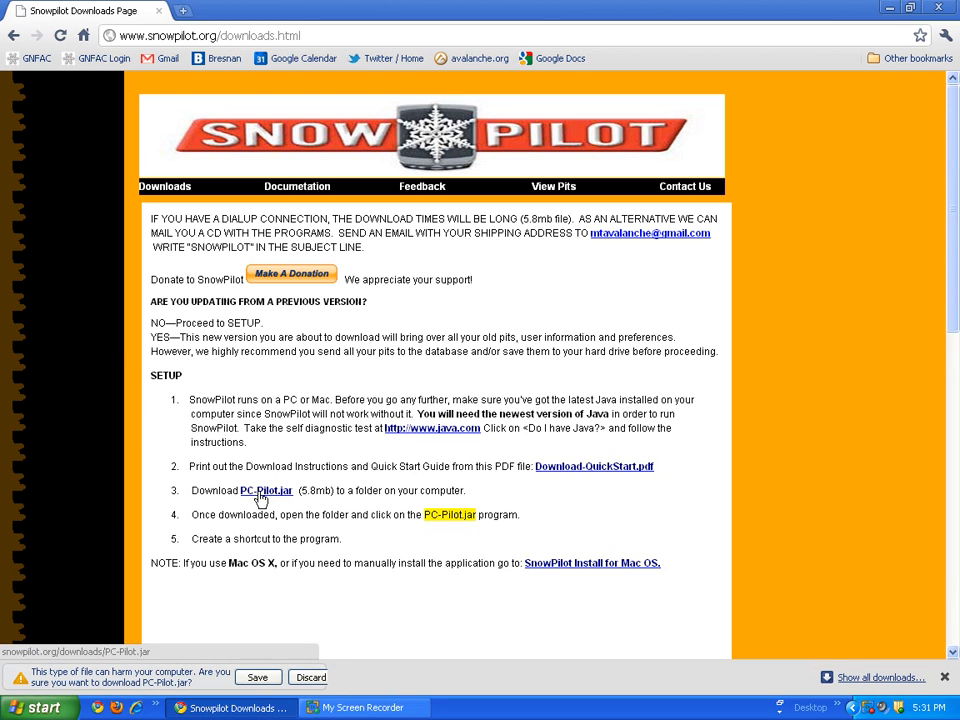
click(257, 678)
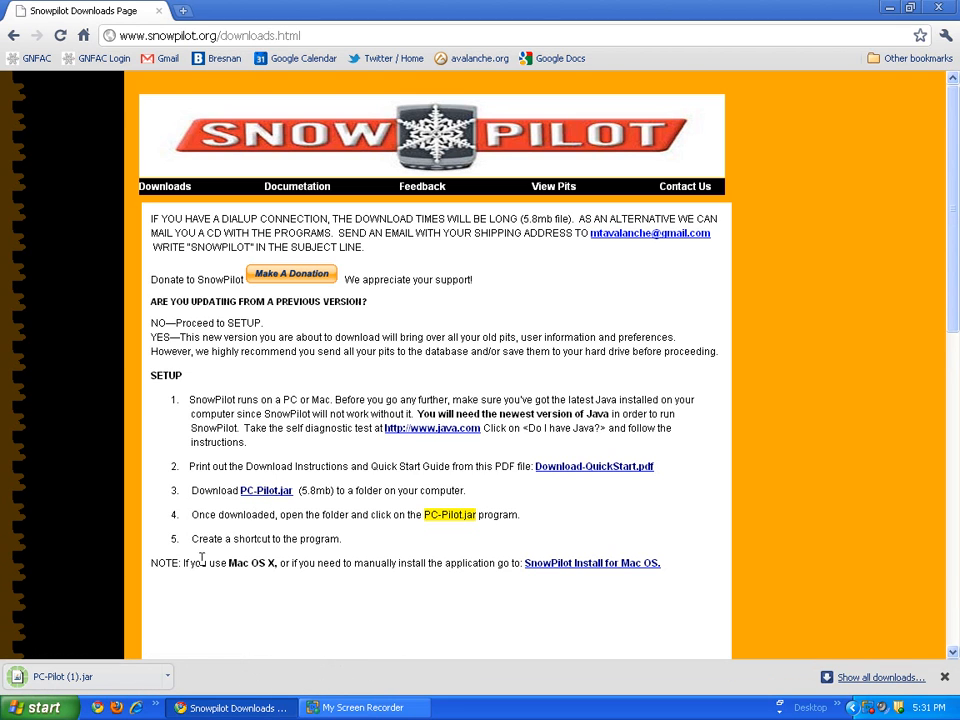
Copy PC-Pilot.jar from the Downloads folder into the Snowpilot folder on the desktop.
click(168, 680)
click(185, 661)
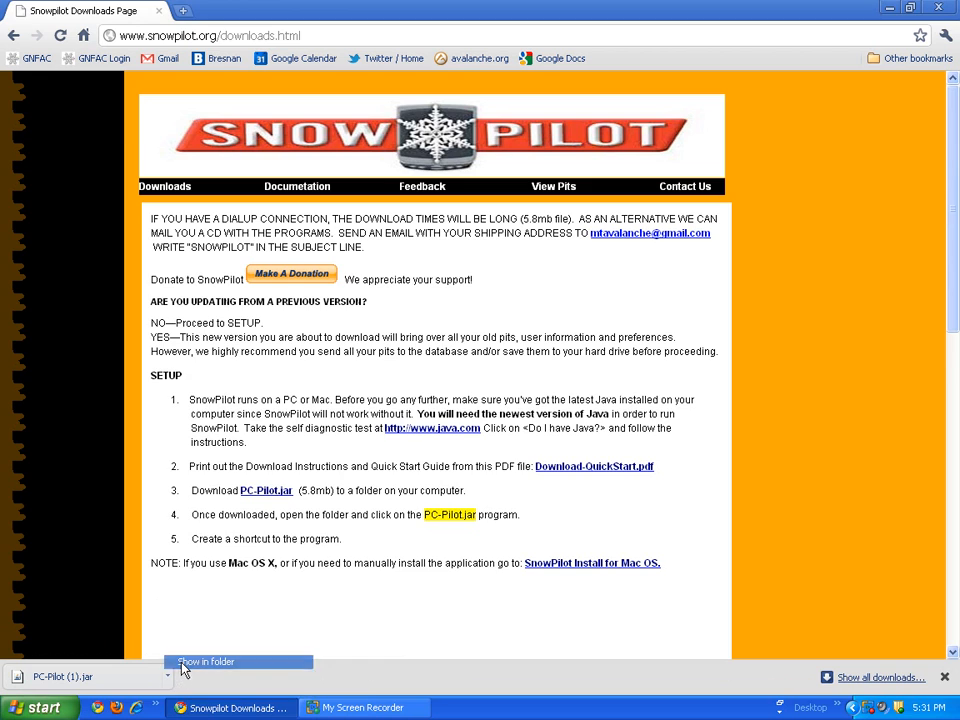
click(482, 245)
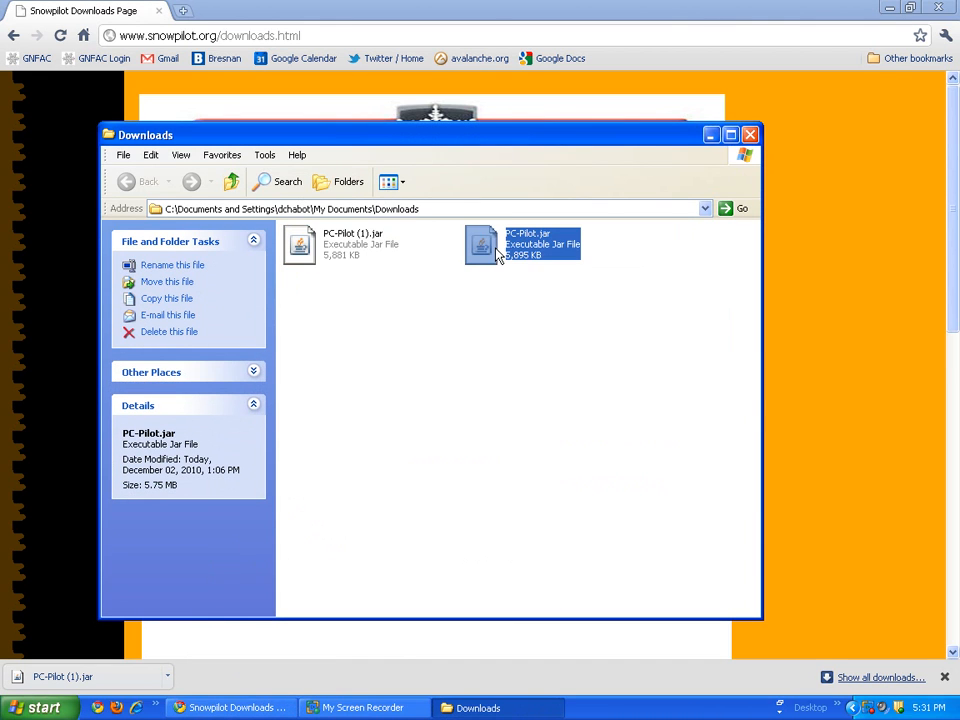
right_click(497, 250)
click(522, 366)
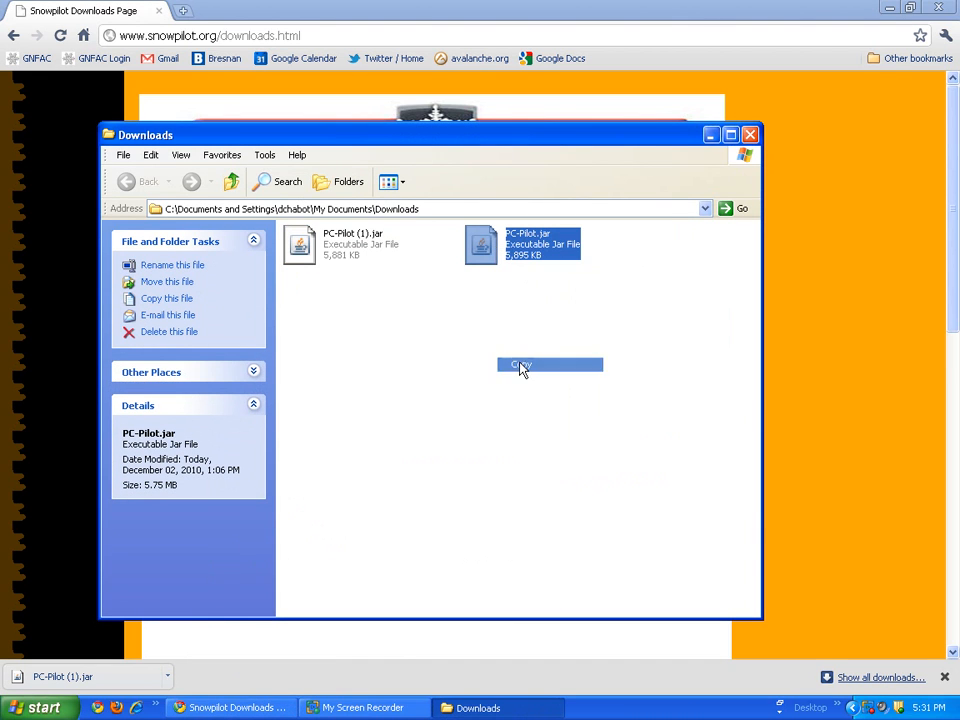
click(750, 134)
click(889, 7)
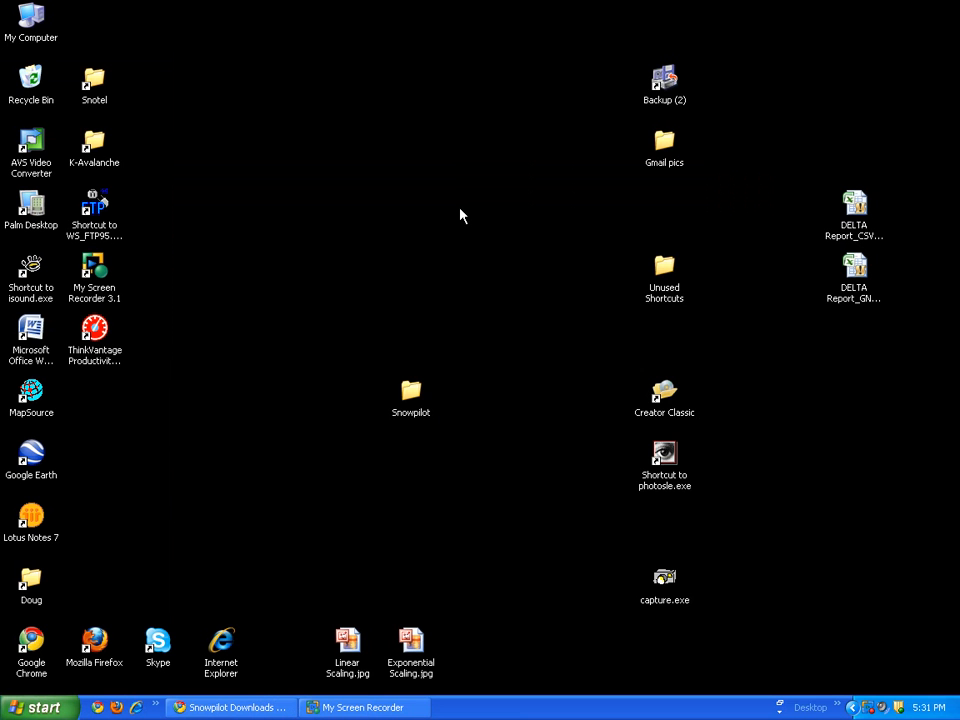
double_click(411, 393)
right_click(349, 189)
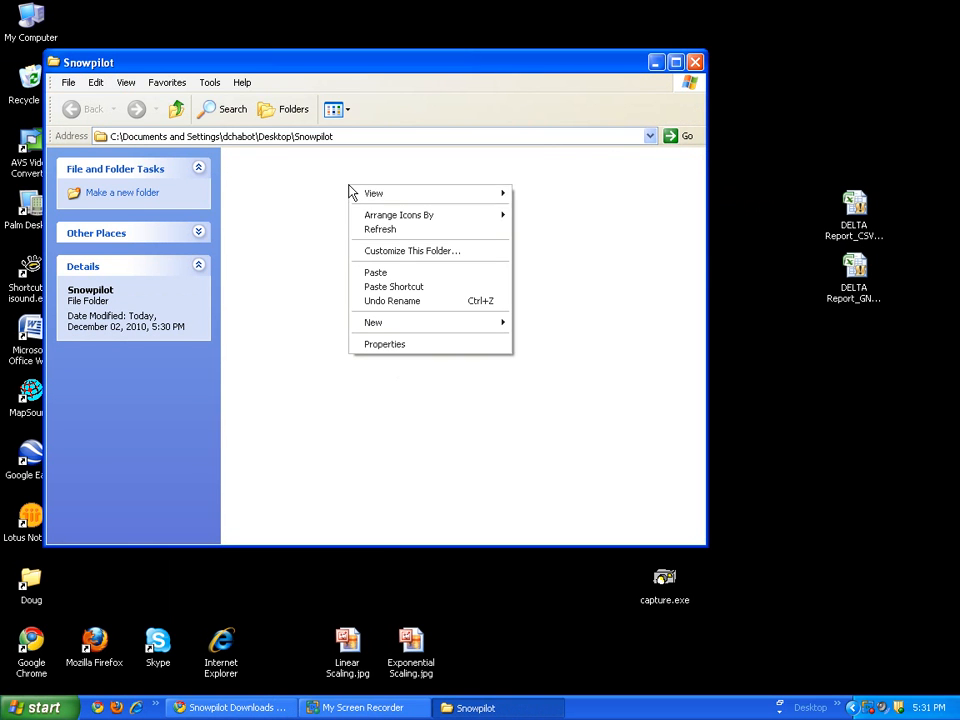
click(373, 272)
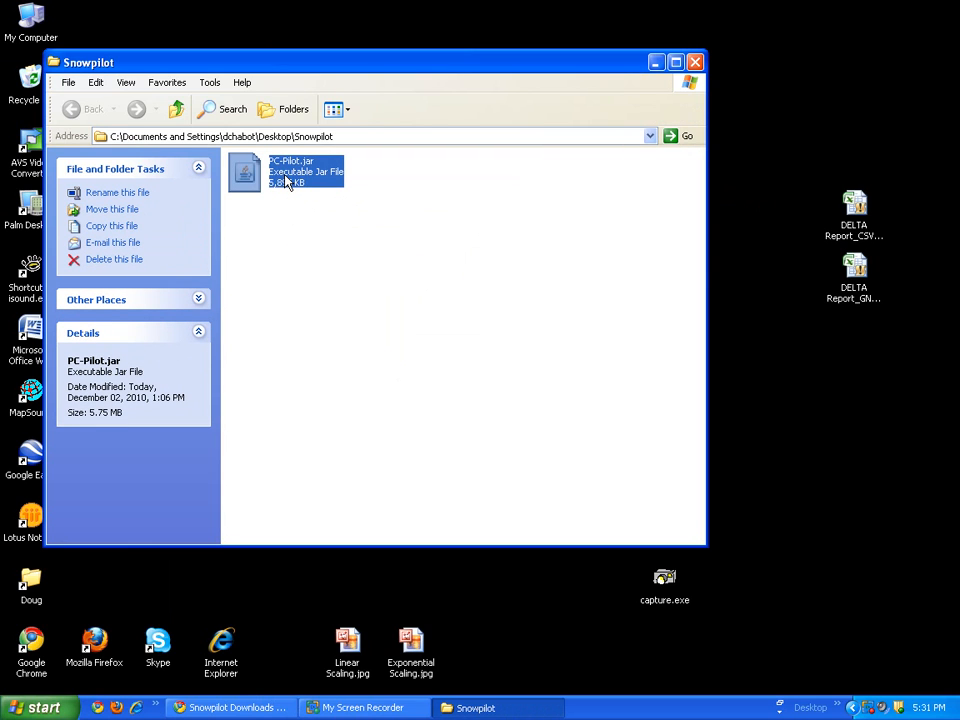
Run PC-Pilot.jar once and close it, and place a shortcut to the file on the desktop.
double_click(288, 181)
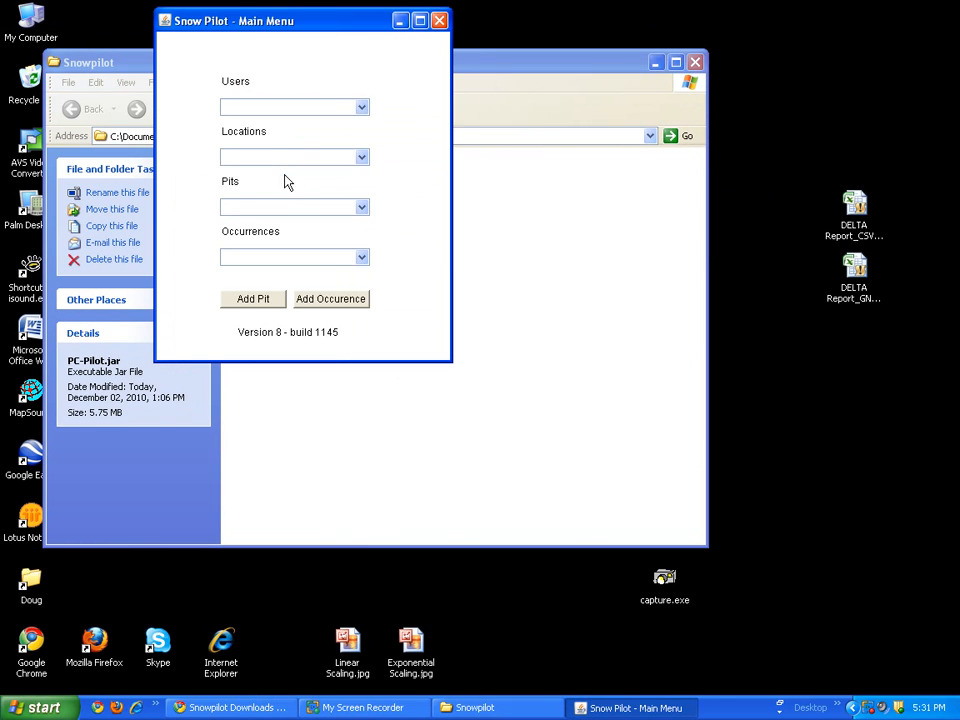
click(440, 21)
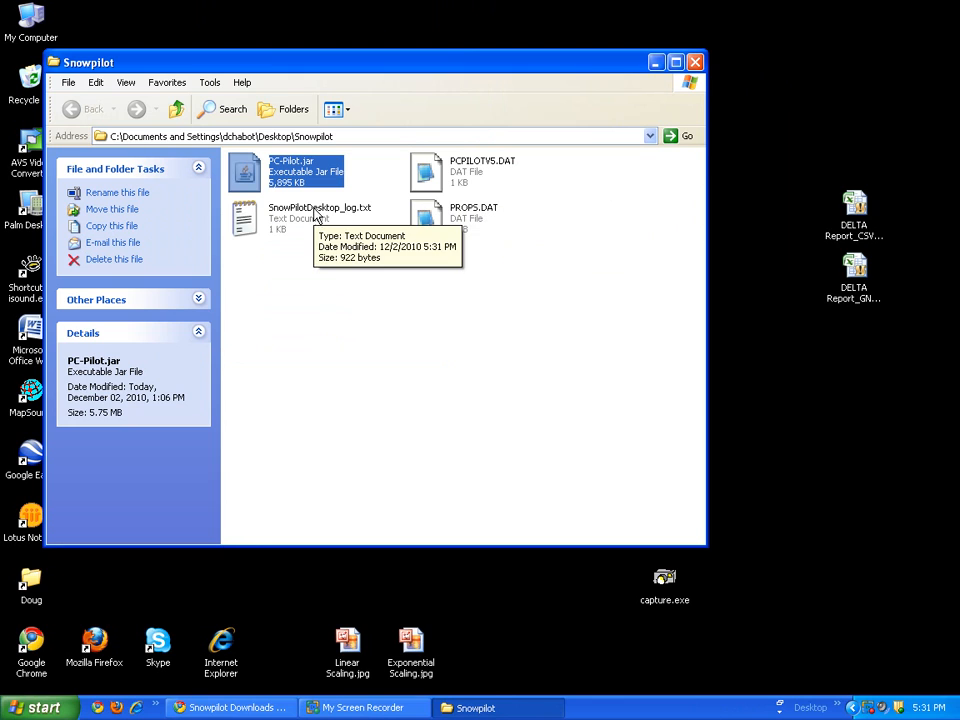
right_click(306, 172)
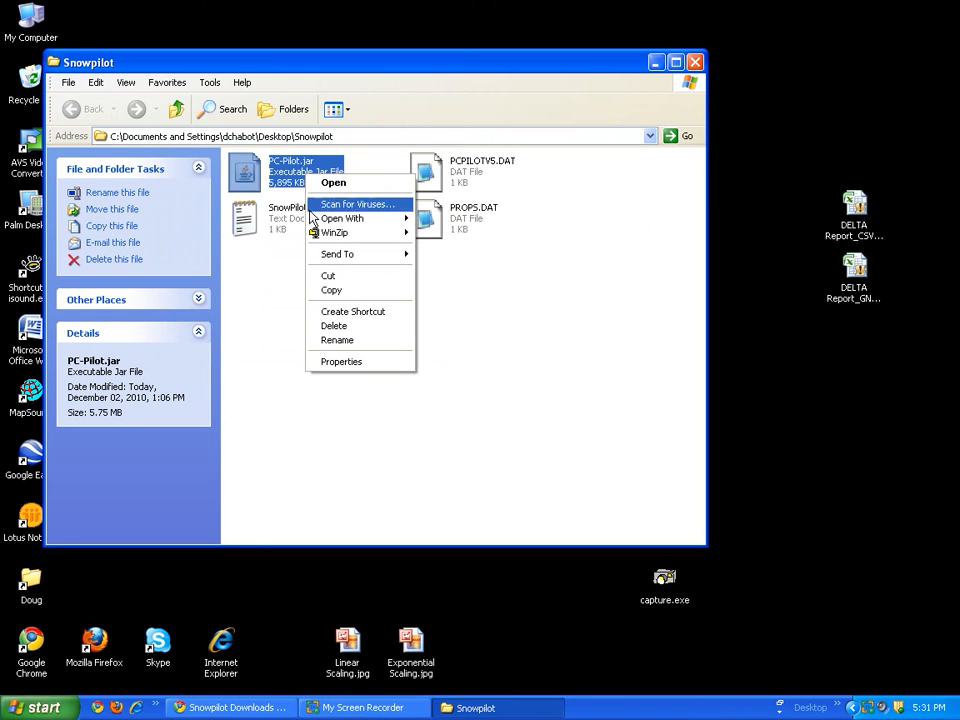
click(320, 312)
drag(245, 264, 364, 392)
click(696, 64)
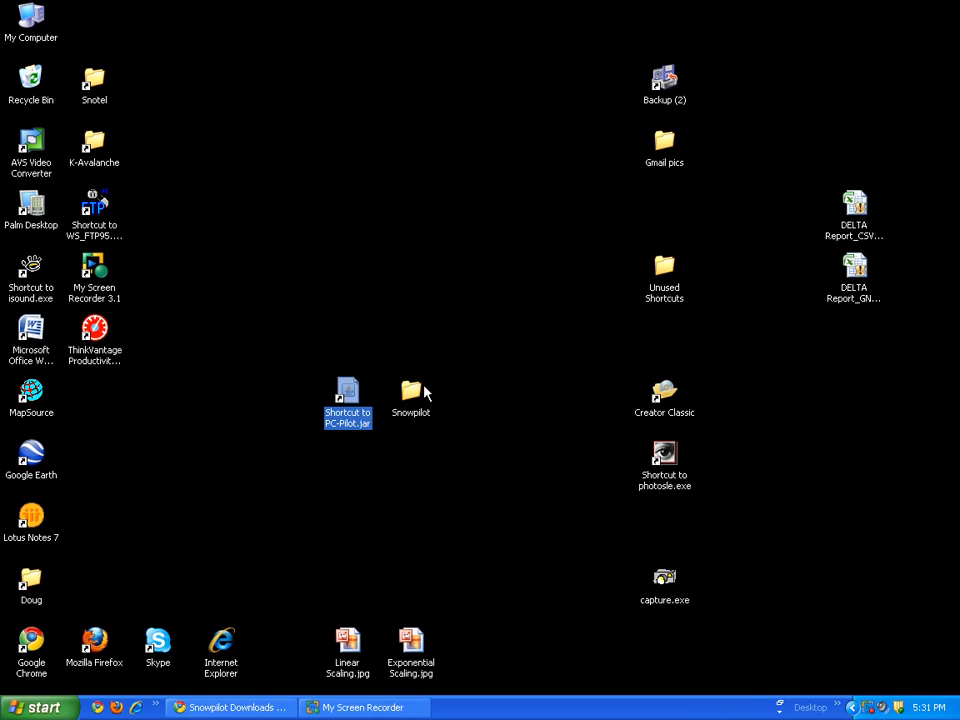
Launch Snow Pilot from the desktop shortcut and start a new user, filling in the user name and e-mail address.
double_click(345, 404)
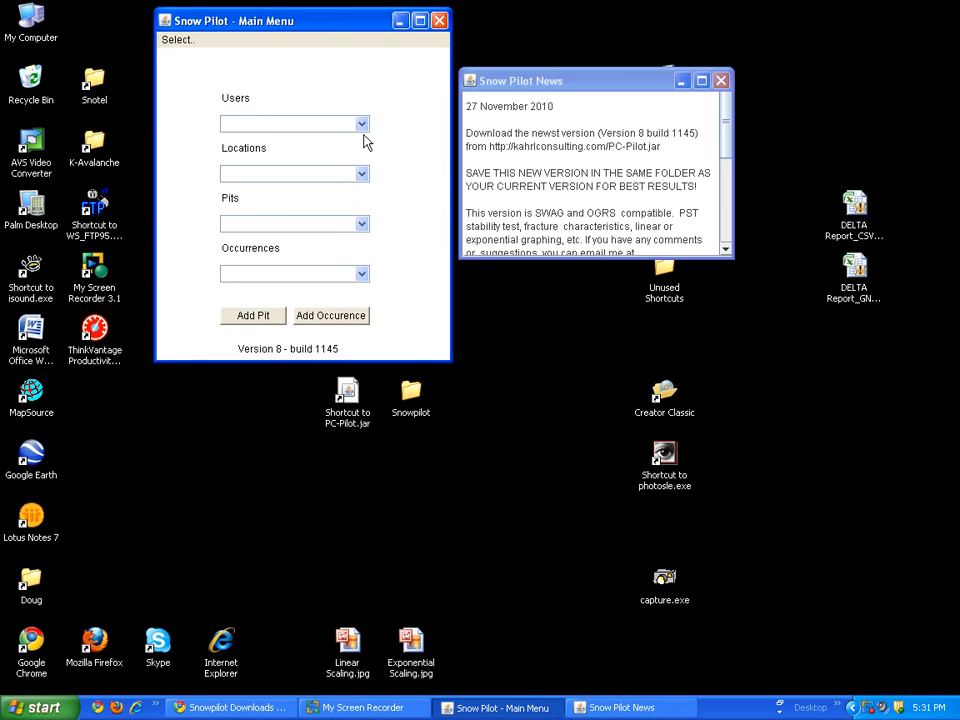
click(182, 42)
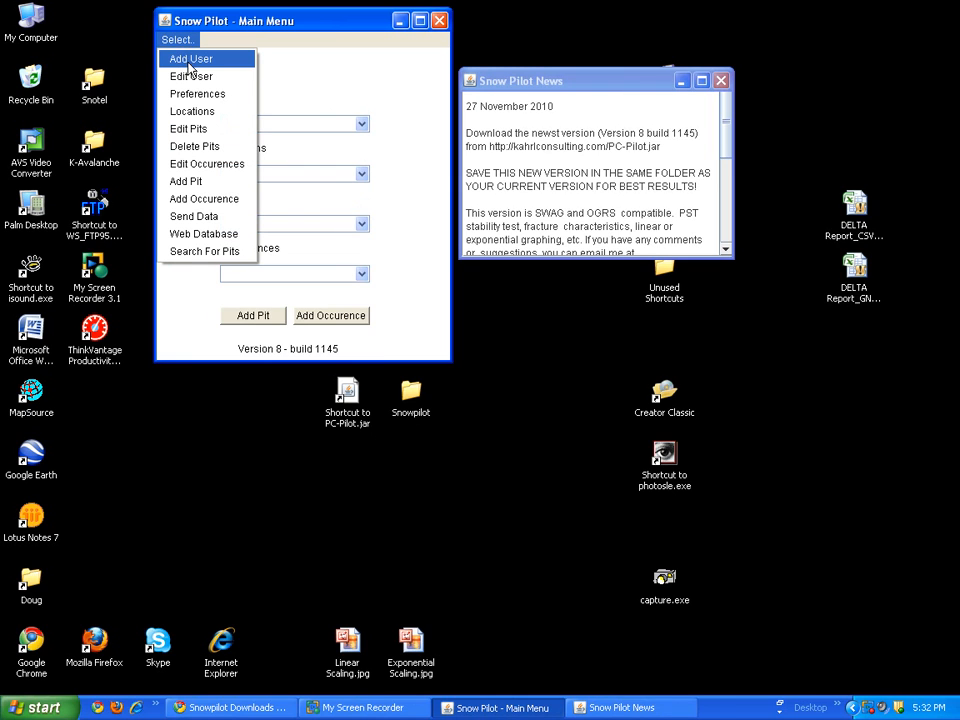
click(189, 66)
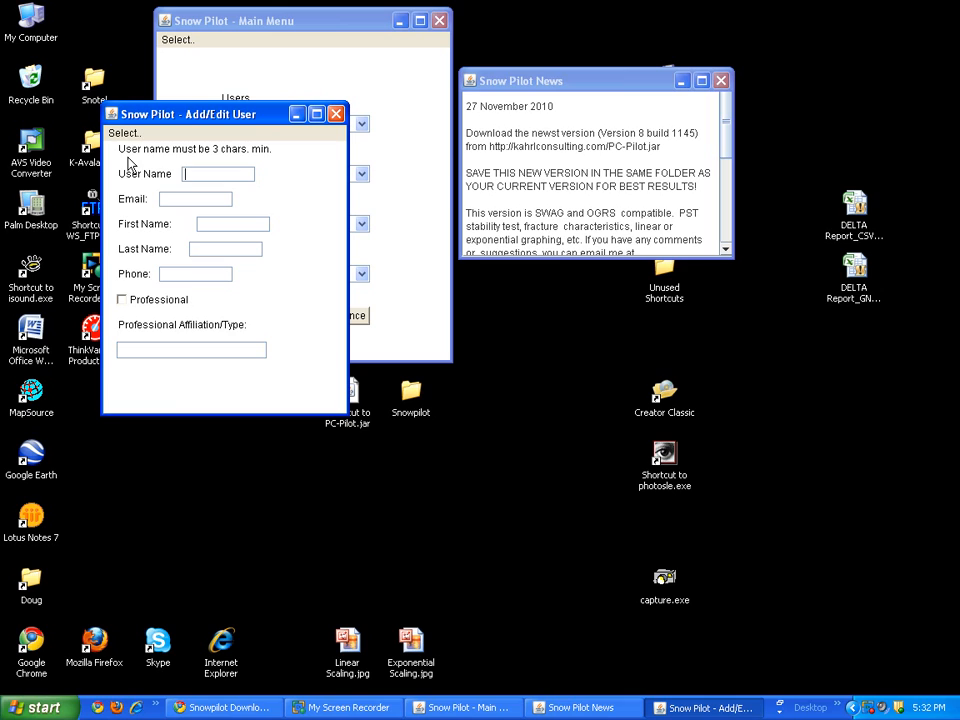
text(OBP)
click(170, 199)
text(OBP@test)
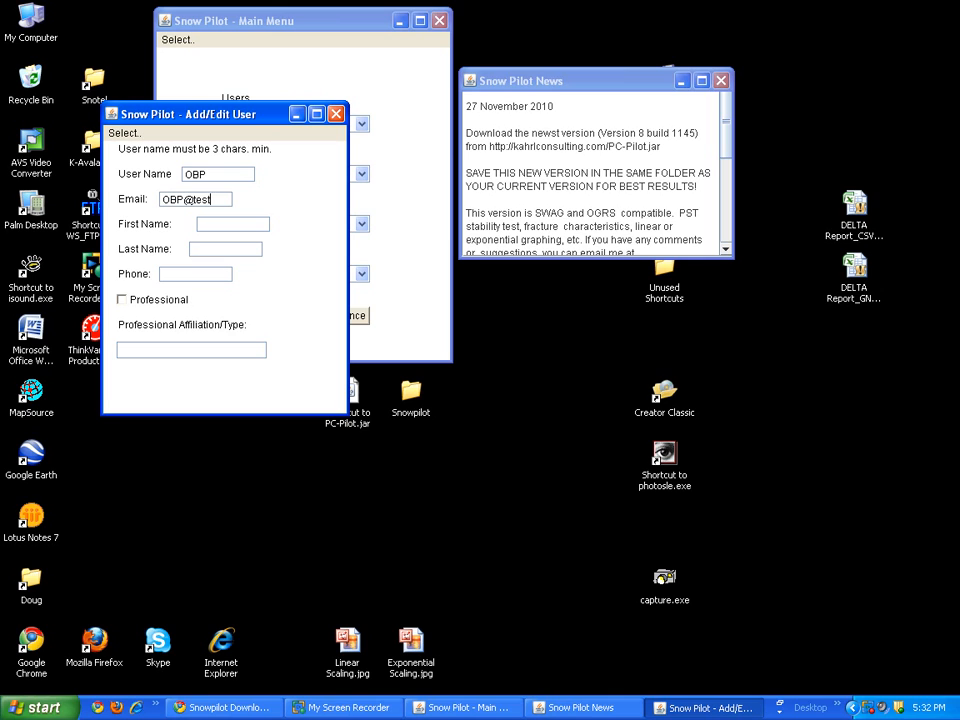
text(.com)
Fill in the new user's first name, last name and phone number.
click(210, 224)
text(Osama)
click(193, 248)
text(Bin)
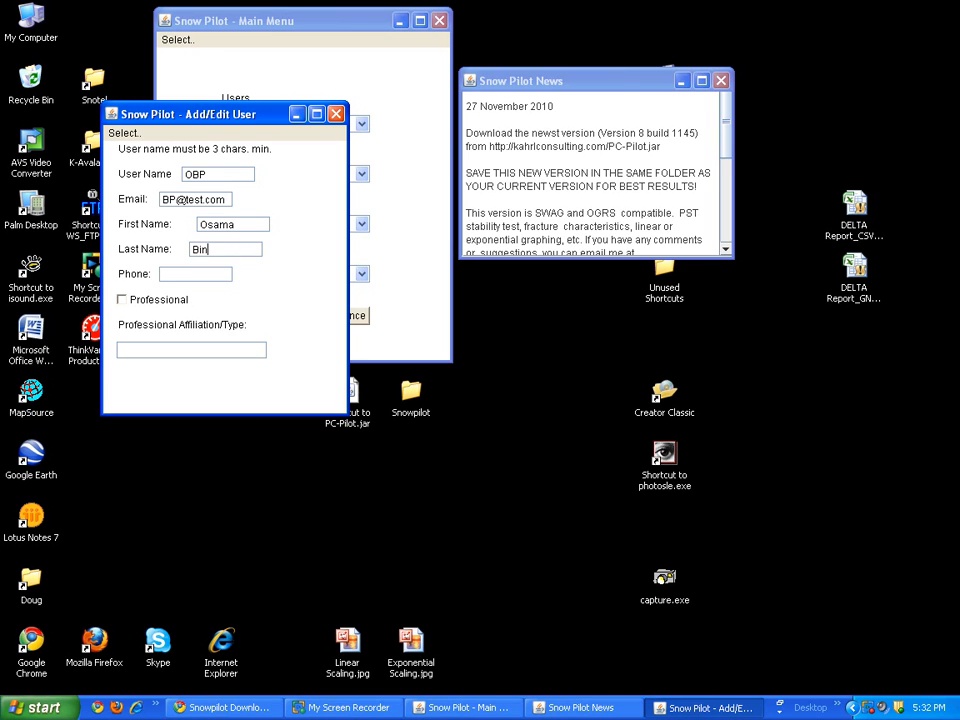
text( Pow)
click(181, 274)
text(555-555-5555)
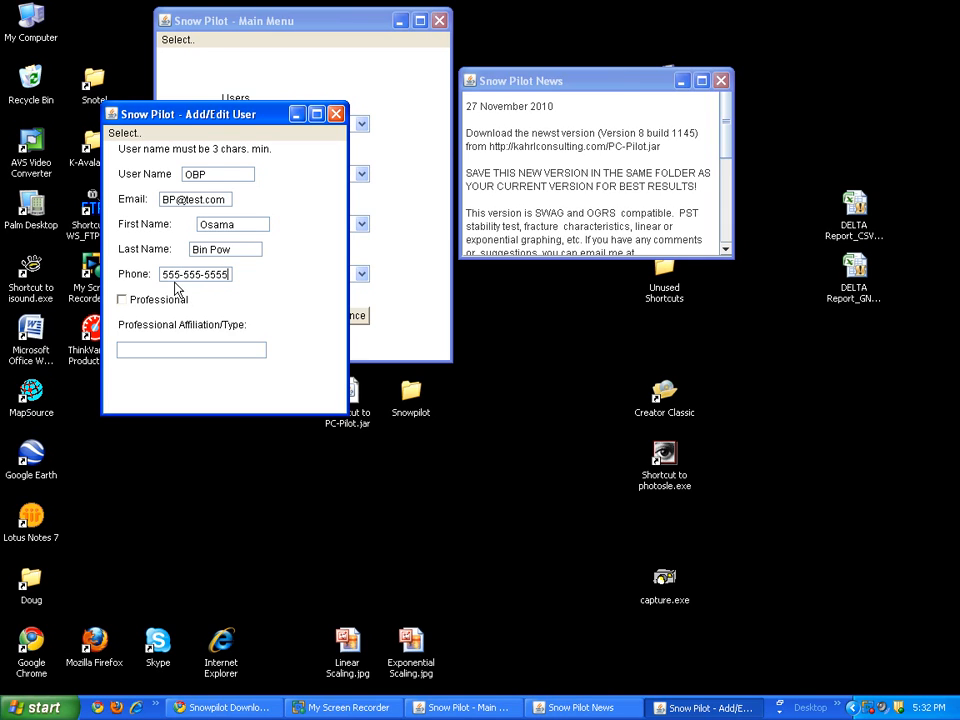
Mark the user as Professional with the affiliation Dubai Ski Area and save the user.
click(122, 299)
click(127, 346)
text(Dubai Ski Area)
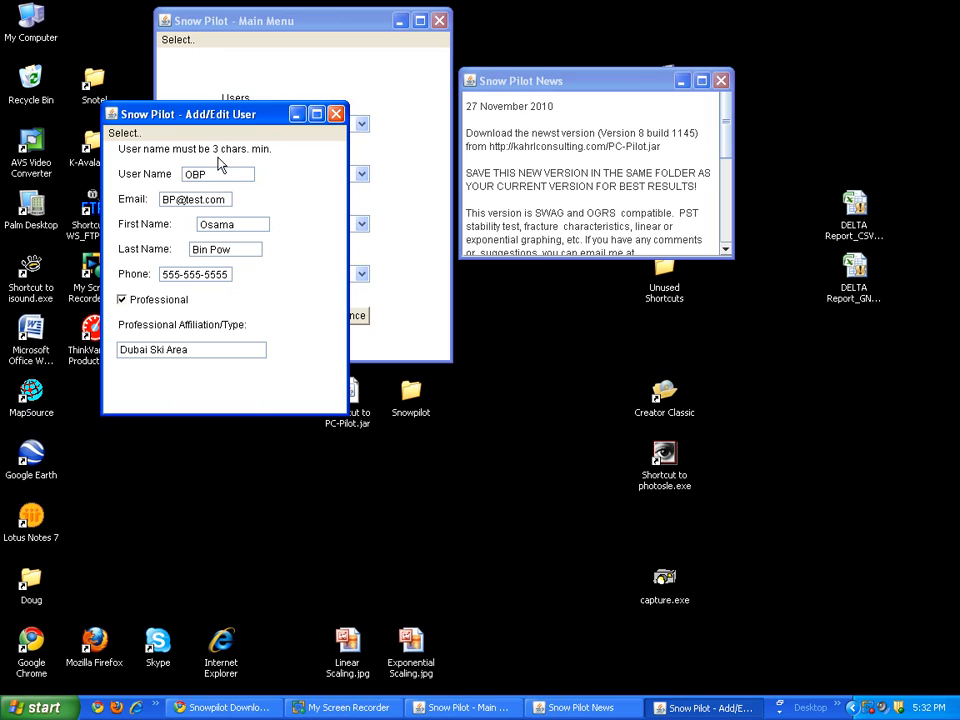
click(126, 133)
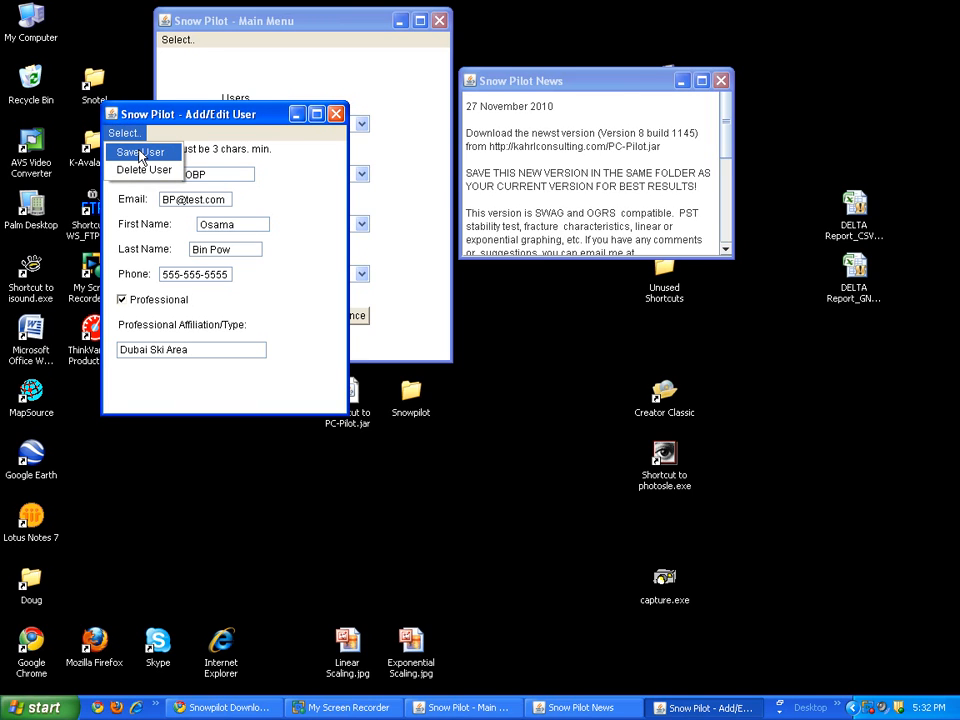
click(141, 155)
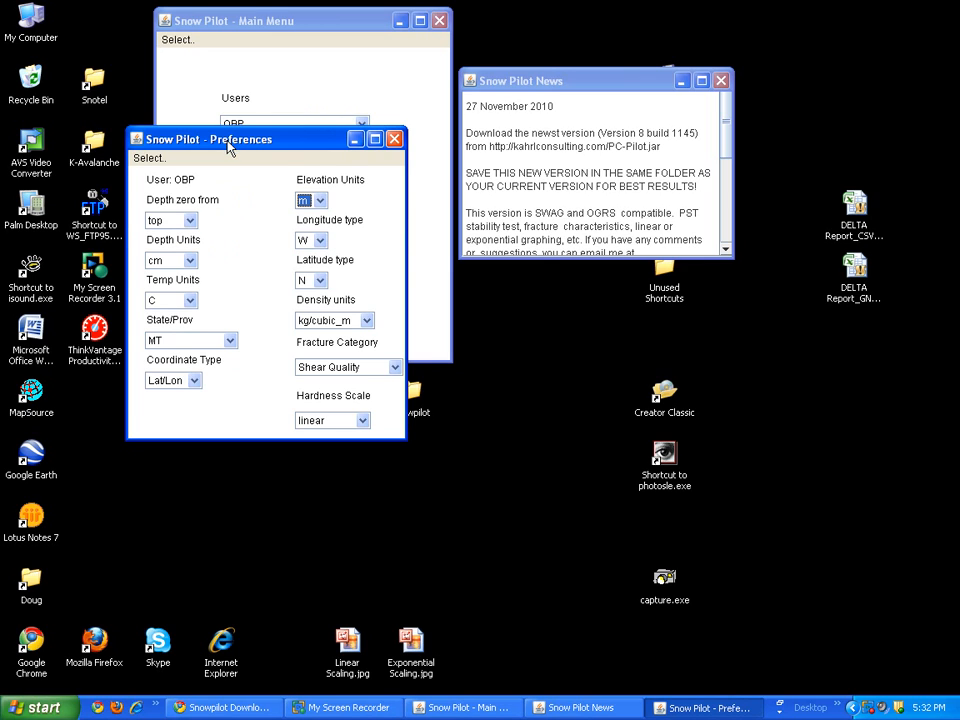
In the user's preferences, set depth zero from bottom, elevation units to ft and fracture category to Shear Quality.
click(190, 221)
click(189, 250)
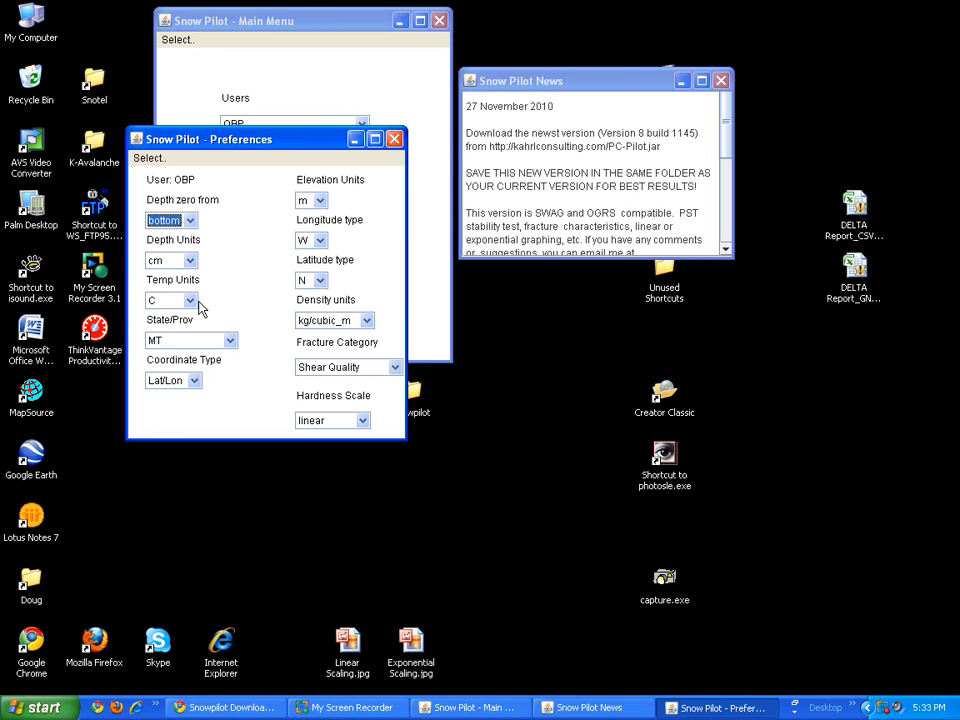
click(320, 202)
click(316, 234)
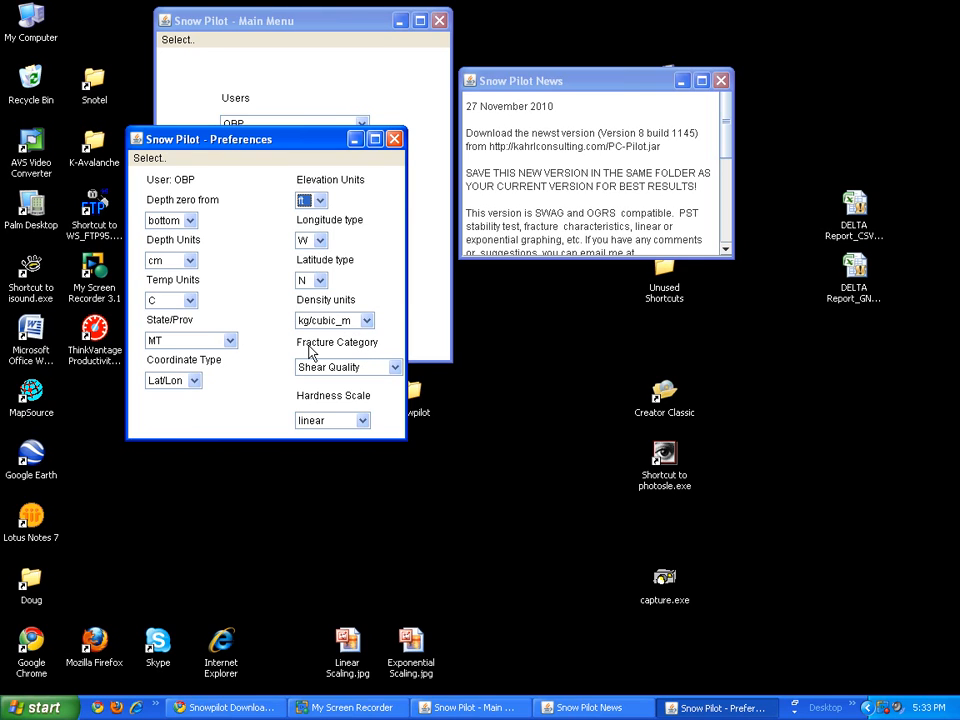
click(395, 369)
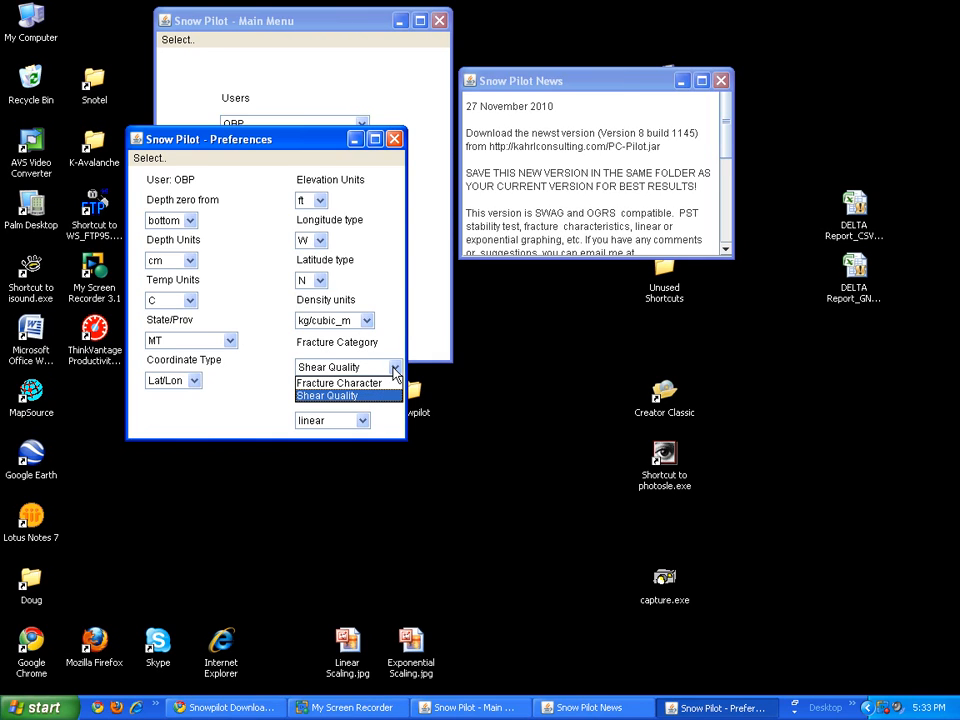
click(350, 397)
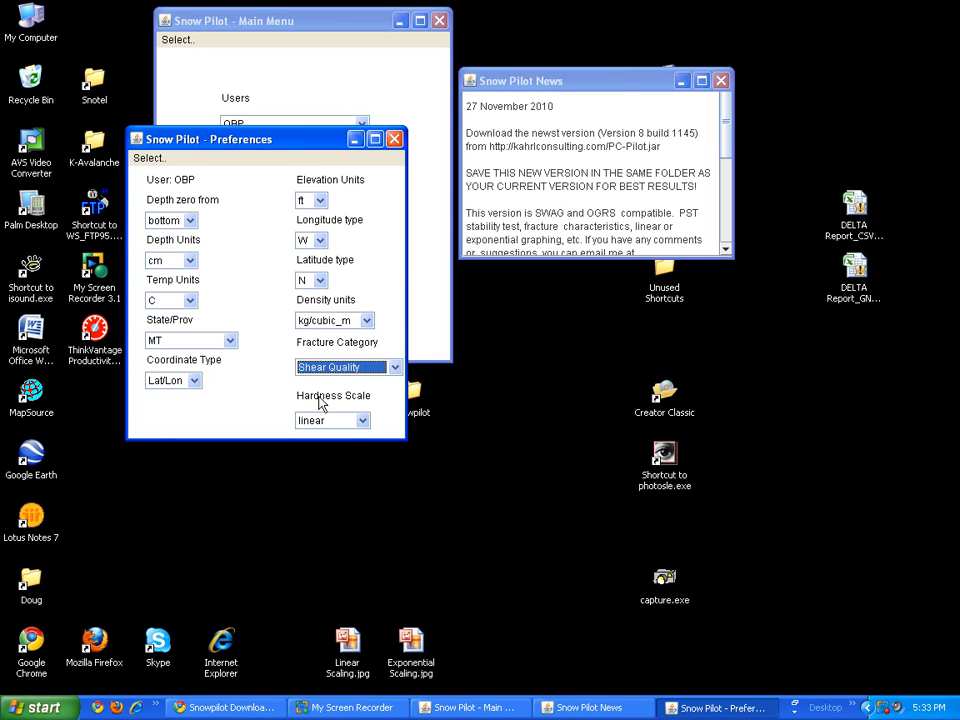
Check the hardness scale options and compare the sample pit profiles Linear Scaling.jpg and Exponential Scaling.jpg.
click(363, 421)
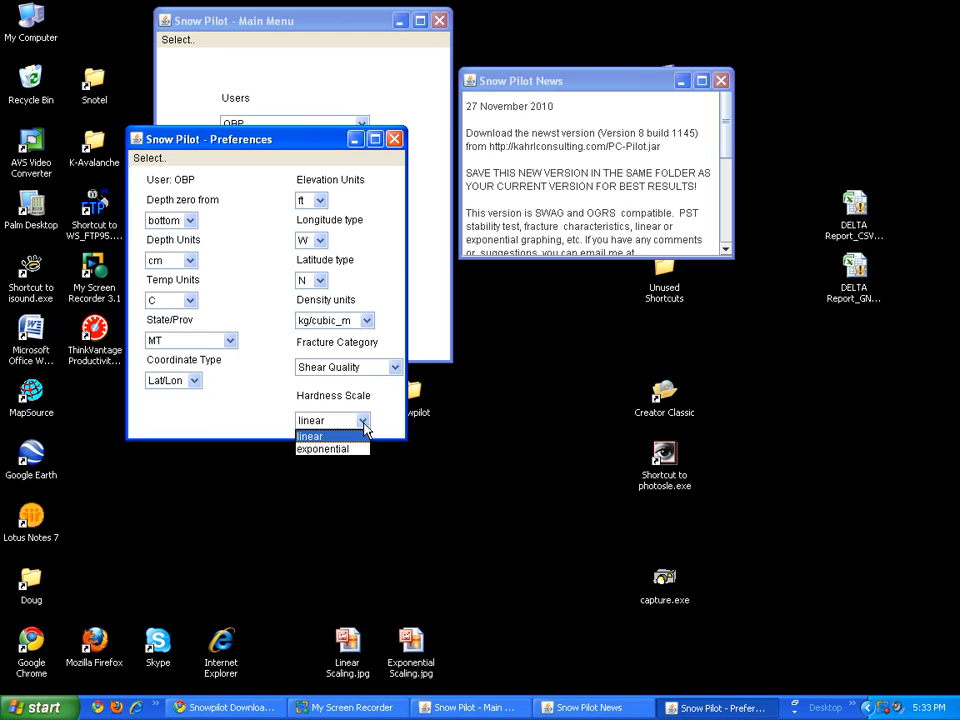
double_click(351, 643)
click(351, 643)
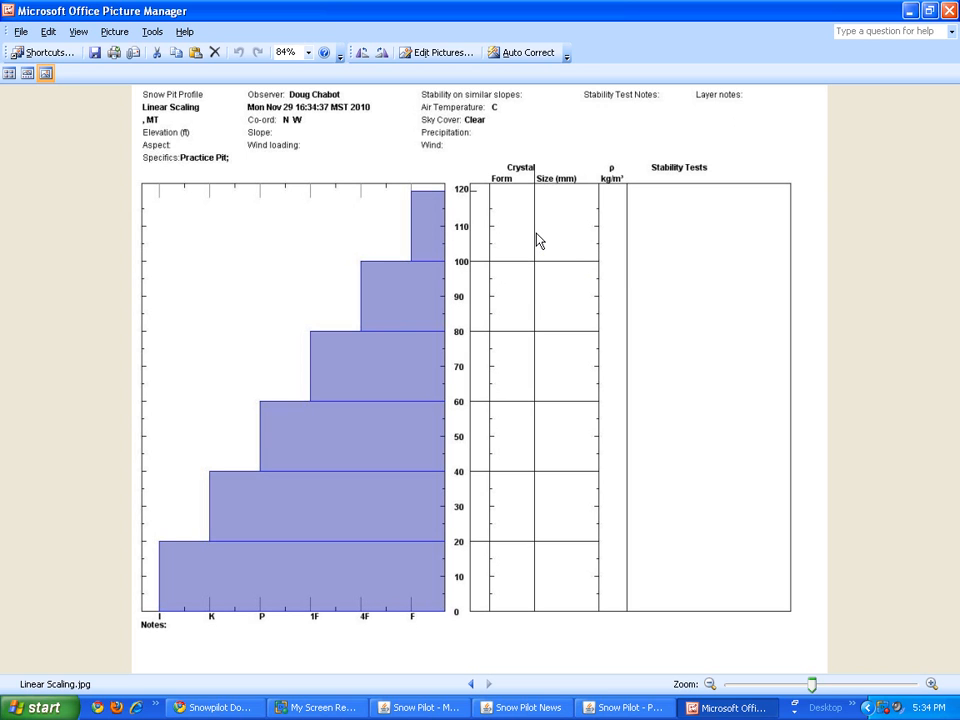
click(949, 12)
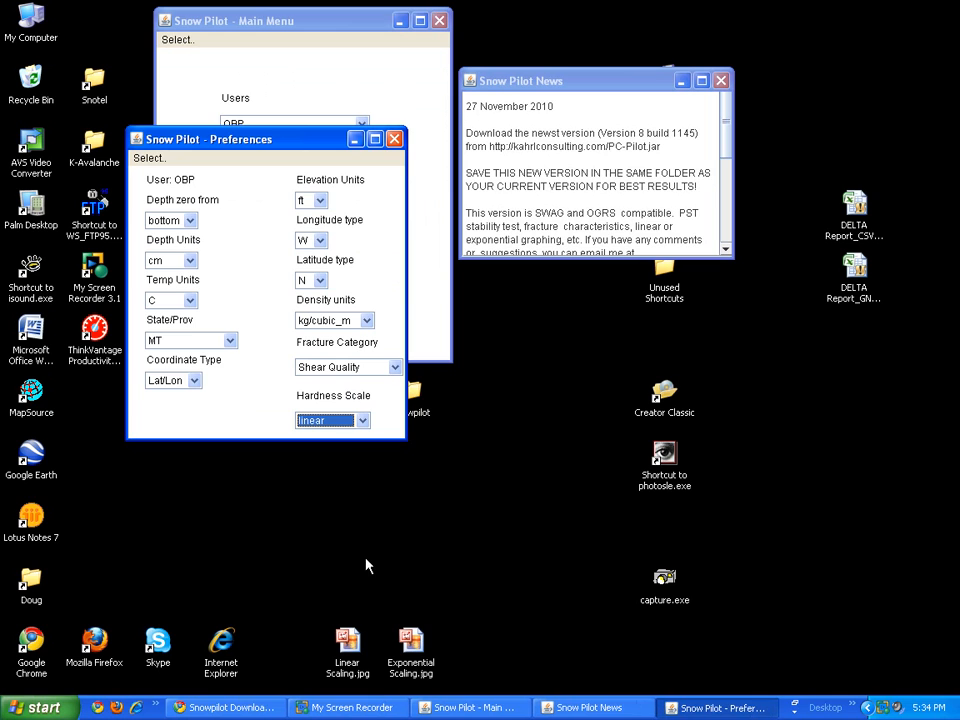
double_click(410, 643)
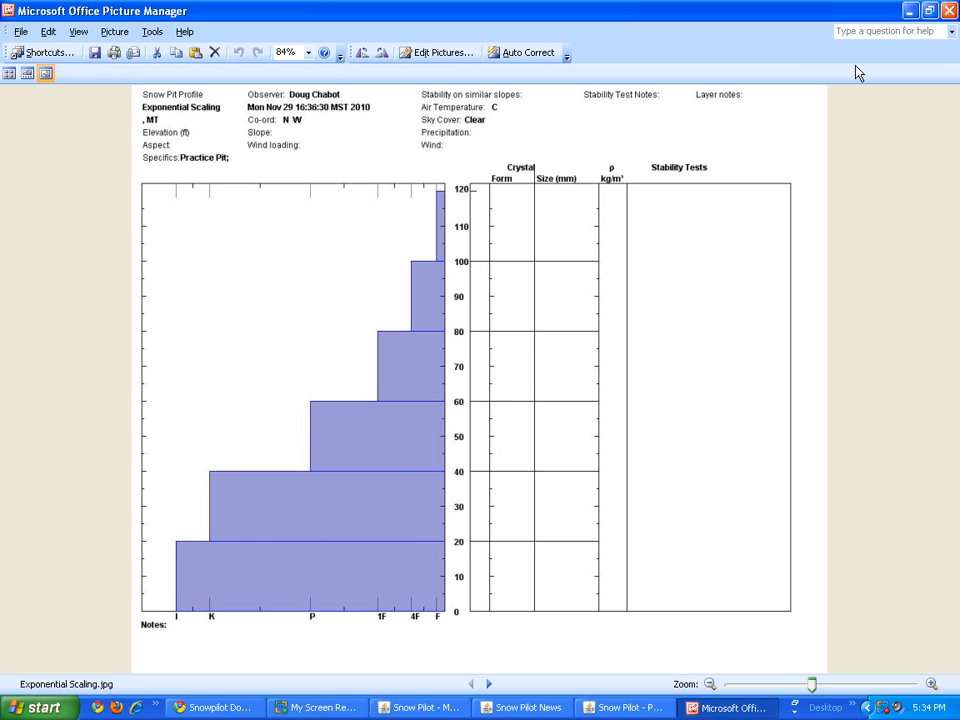
Close the exponential scaling sample picture, then save and leave the user's preferences.
click(948, 10)
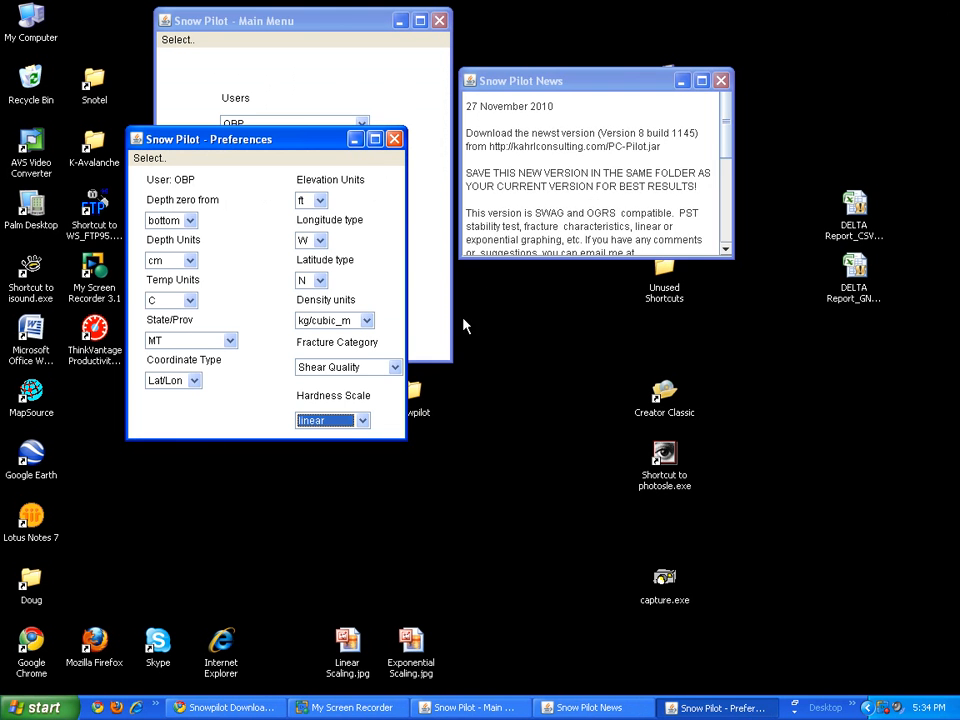
click(148, 160)
click(152, 178)
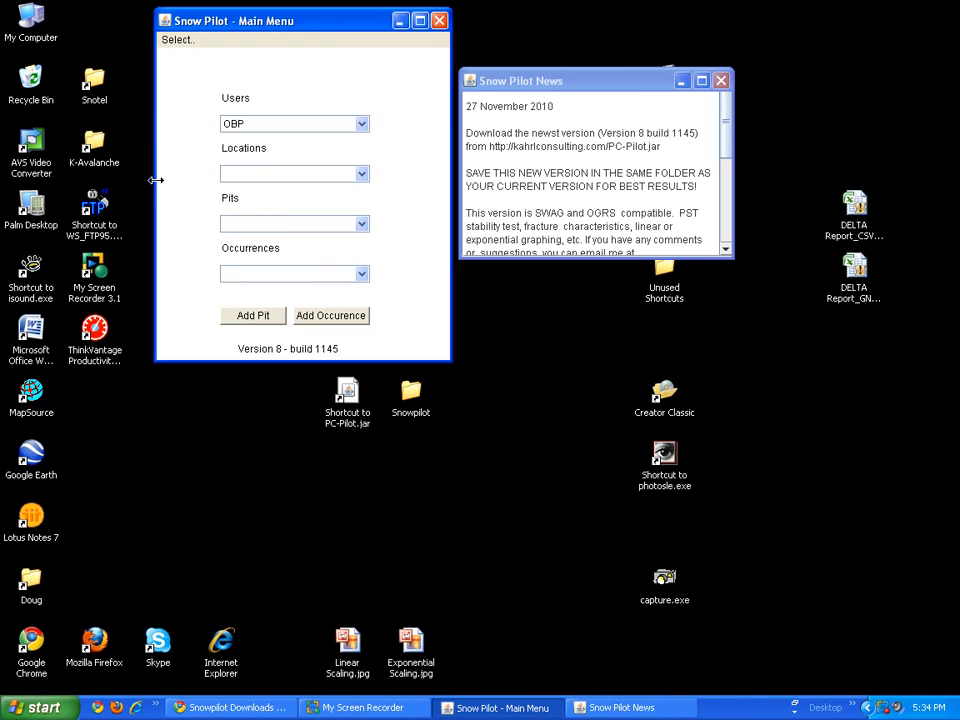
Add a new pit for the user with the location OBP TEST 2.
click(250, 318)
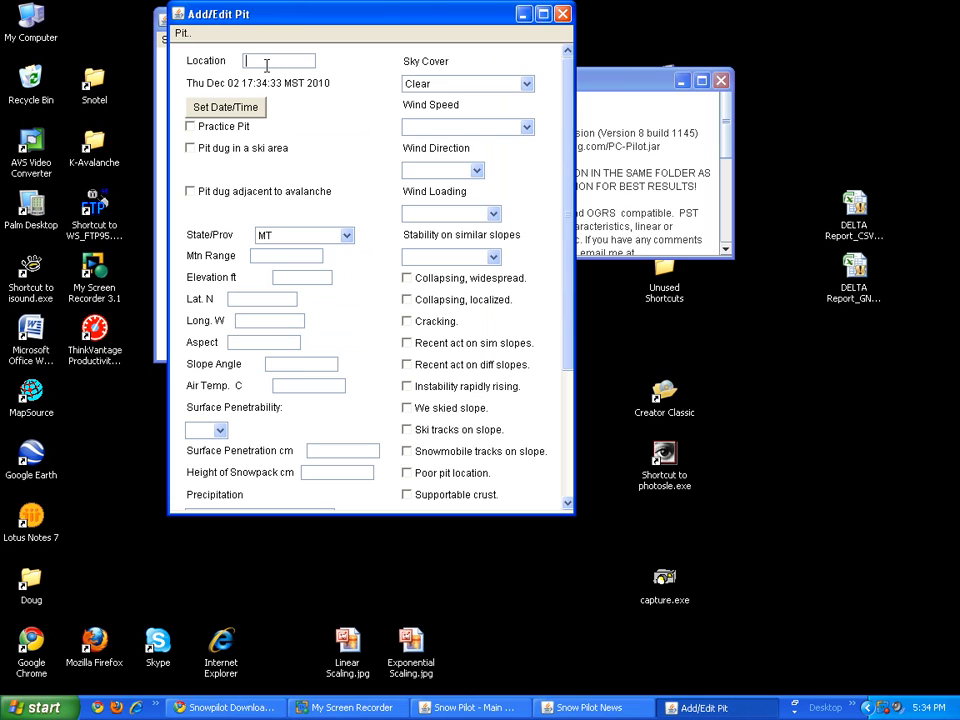
text(O)
text(BP TE)
text(ST @)
Set the pit's date and time to December 1, 2010, 11:00 AM and save it.
click(225, 106)
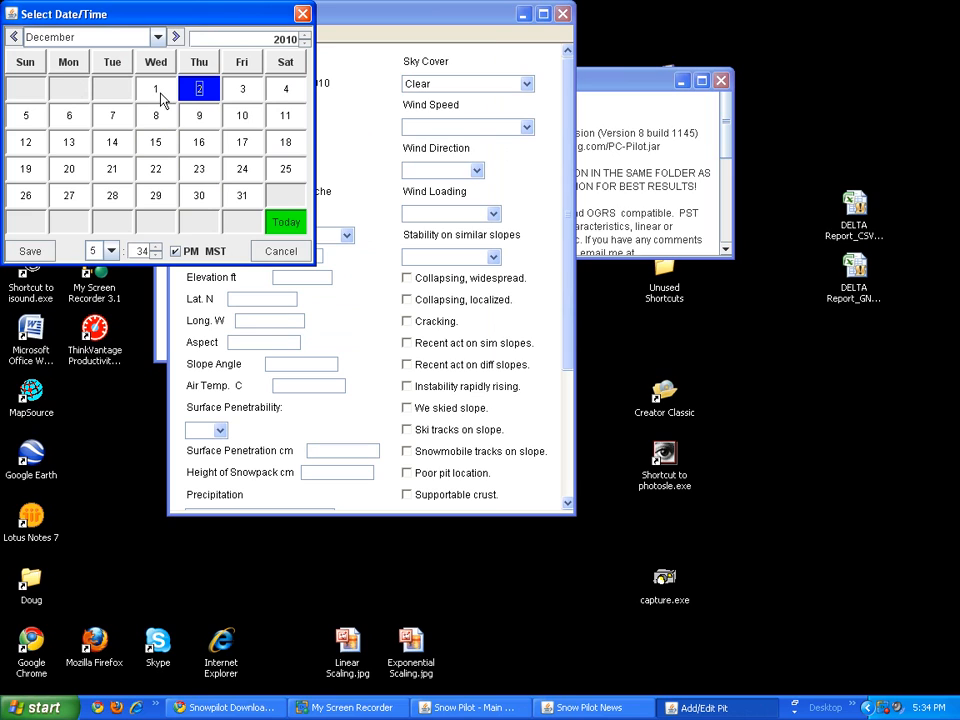
click(160, 95)
click(111, 251)
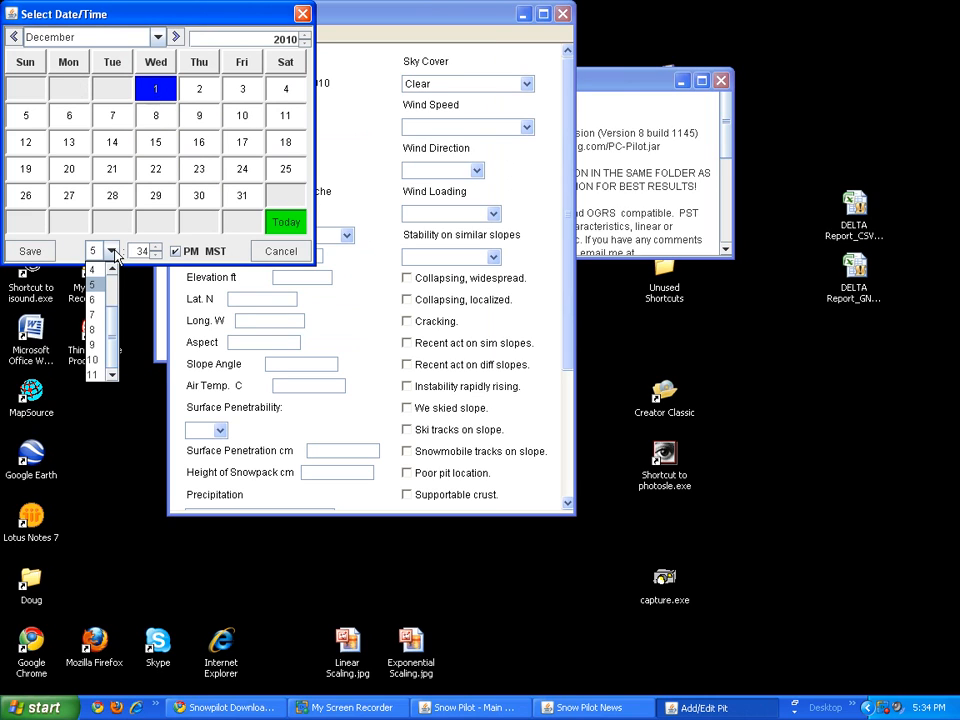
click(93, 374)
click(172, 251)
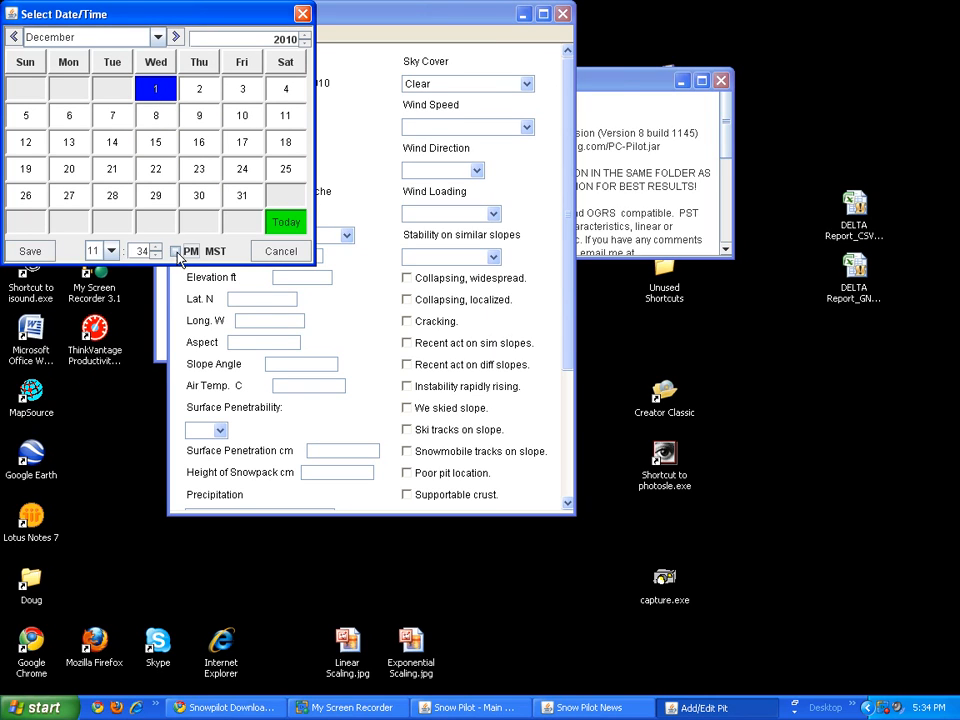
click(158, 248)
click(158, 248)
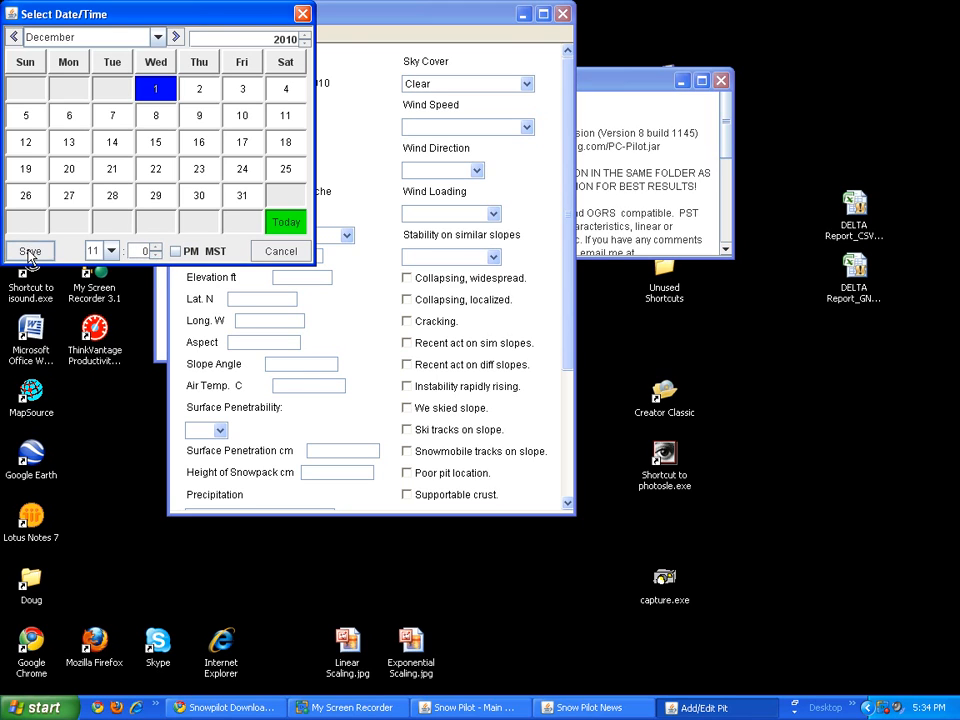
click(30, 250)
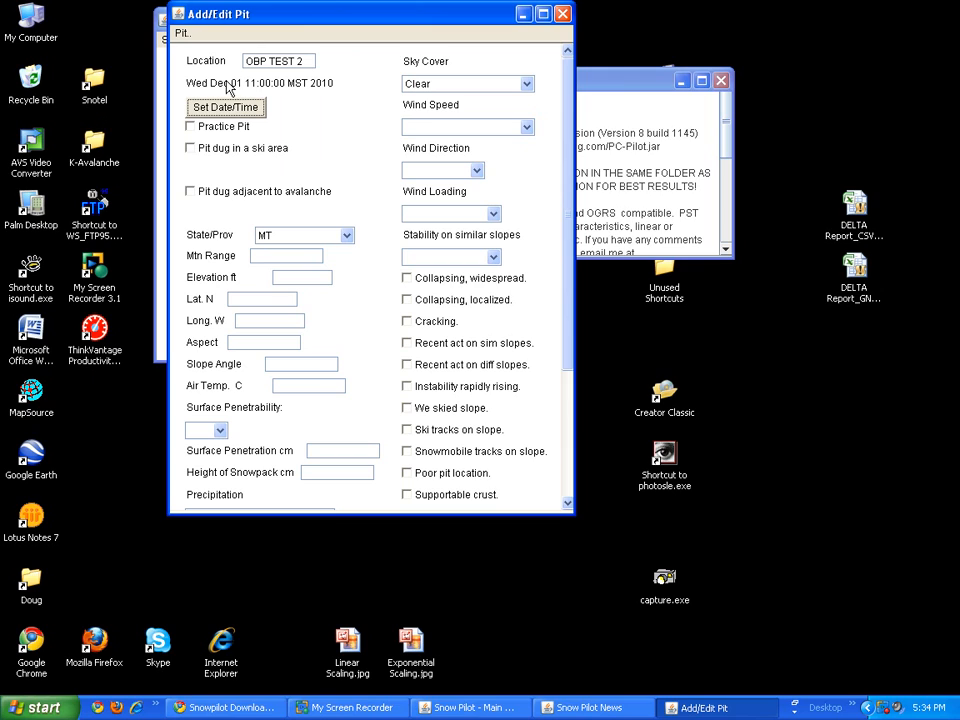
Mark the pit as a Practice Pit and enter Bridger as the mountain range.
click(191, 126)
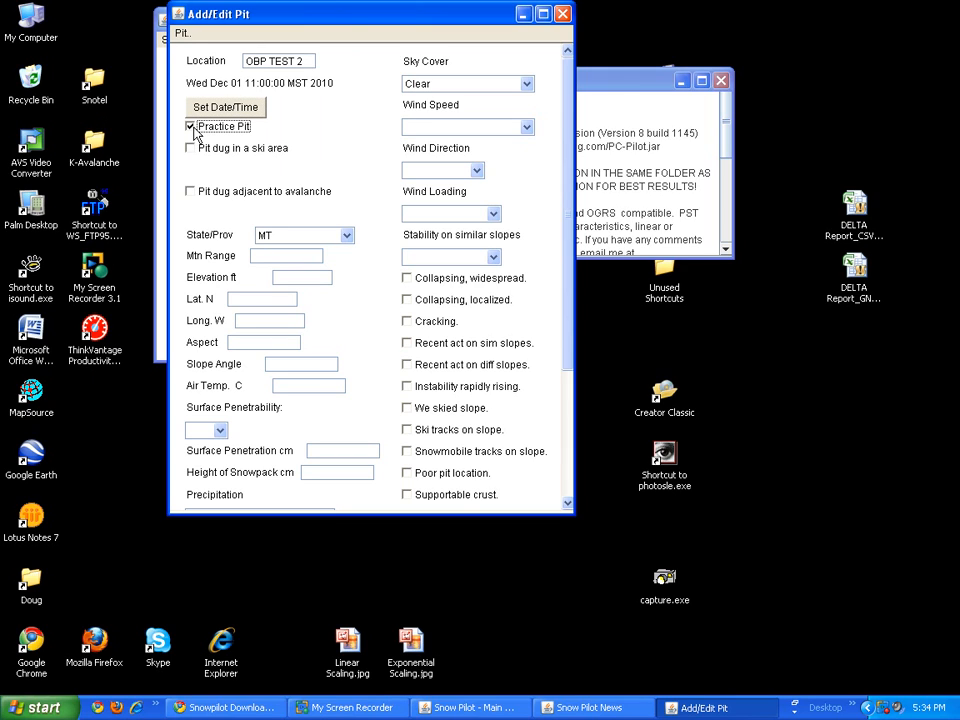
click(191, 126)
click(294, 253)
text(Bridger)
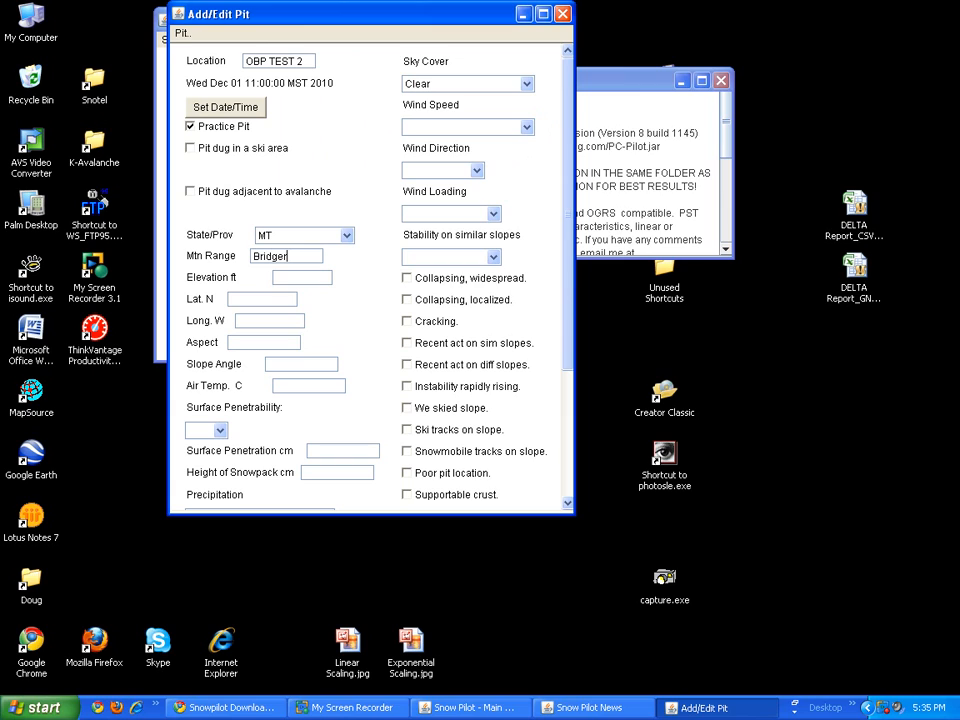
Enter elevation 9600 ft, aspect 270, slope angle 35 and air temperature -5 C for the pit.
click(313, 274)
text(9600)
click(271, 343)
text(270)
click(311, 363)
text(35)
click(337, 382)
Set surface penetrability to Foot with 25 cm penetration and the snowpack height to 100 cm.
click(220, 430)
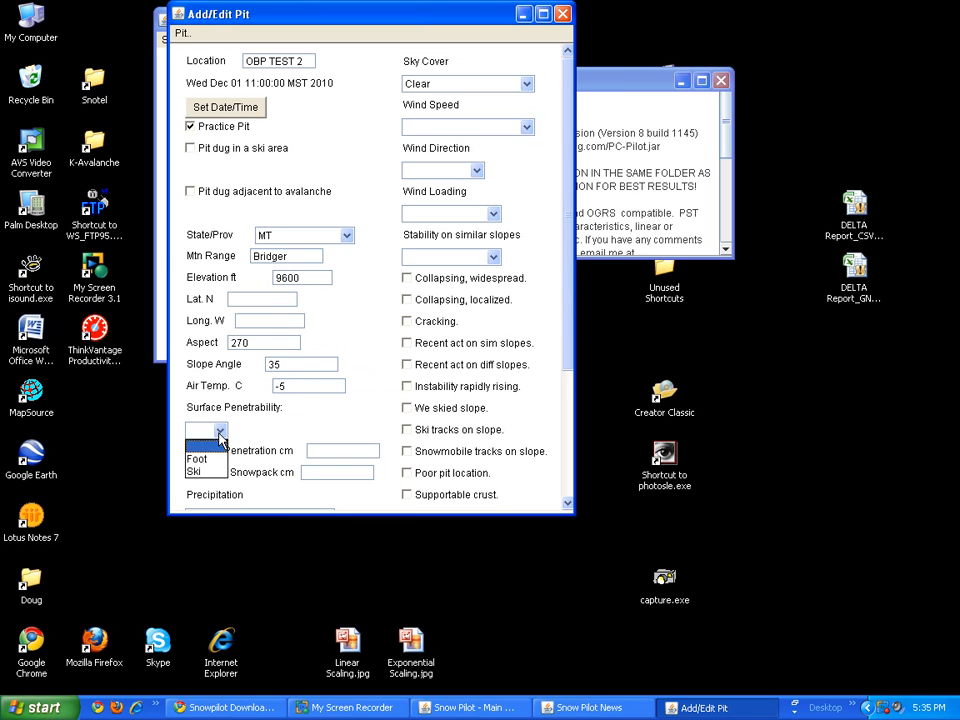
click(204, 451)
click(311, 451)
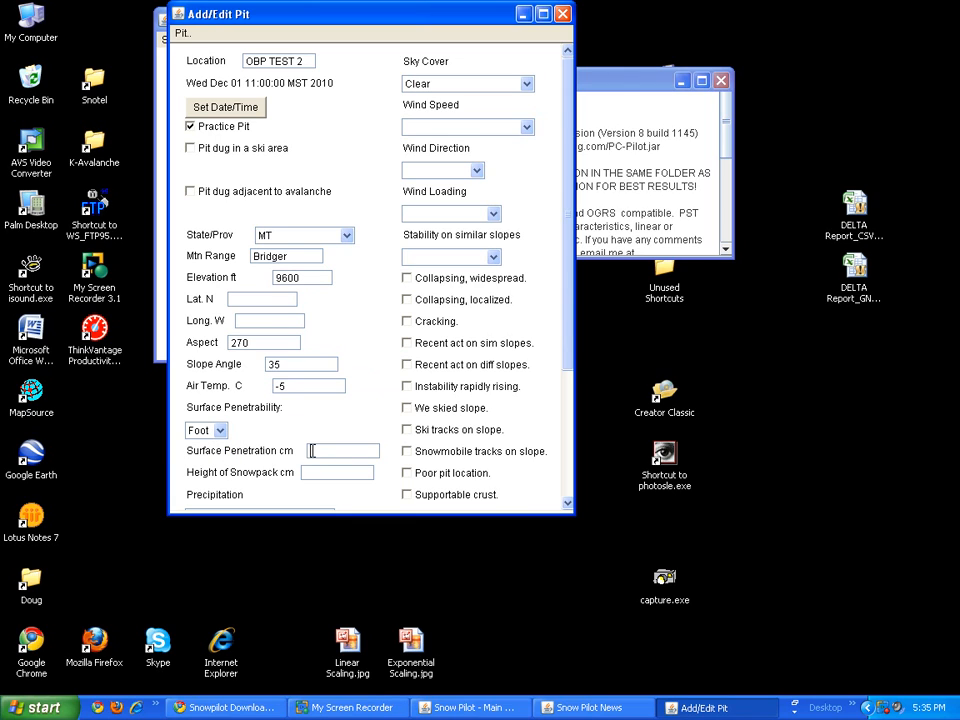
text(25)
click(316, 472)
text(100)
Set the pit's precipitation to Snow - 2 cm/hr.
drag(562, 366, 553, 396)
click(321, 484)
key(Down)
key(Down)
key(Down)
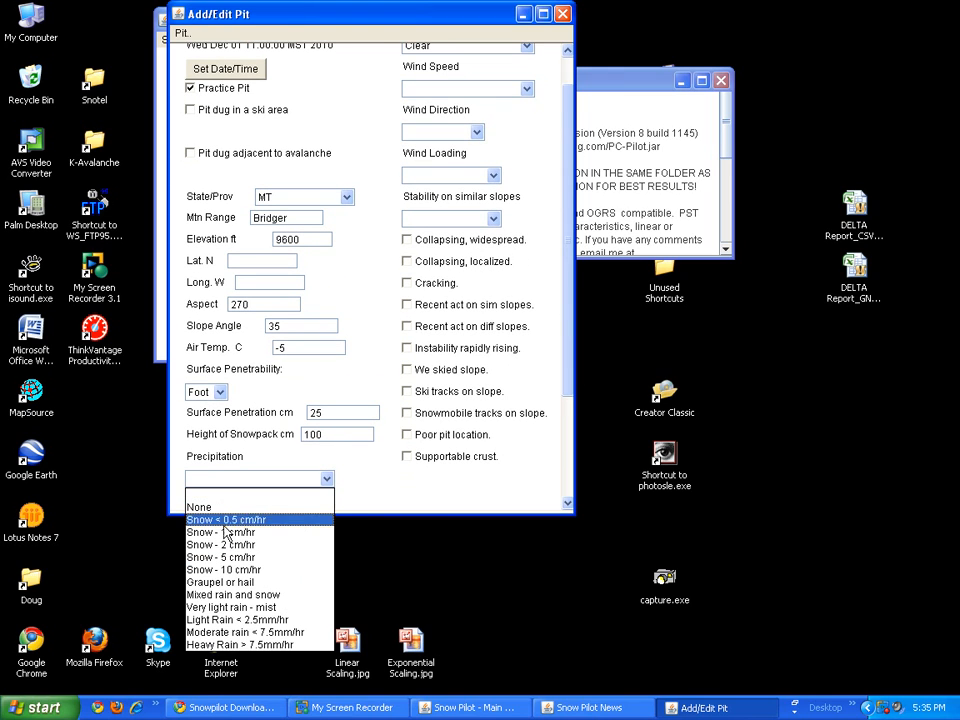
key(Return)
Set sky cover to sky 4/8 to 8/8 covered, wind speed to Moderate and wind direction to W.
drag(566, 113, 551, 92)
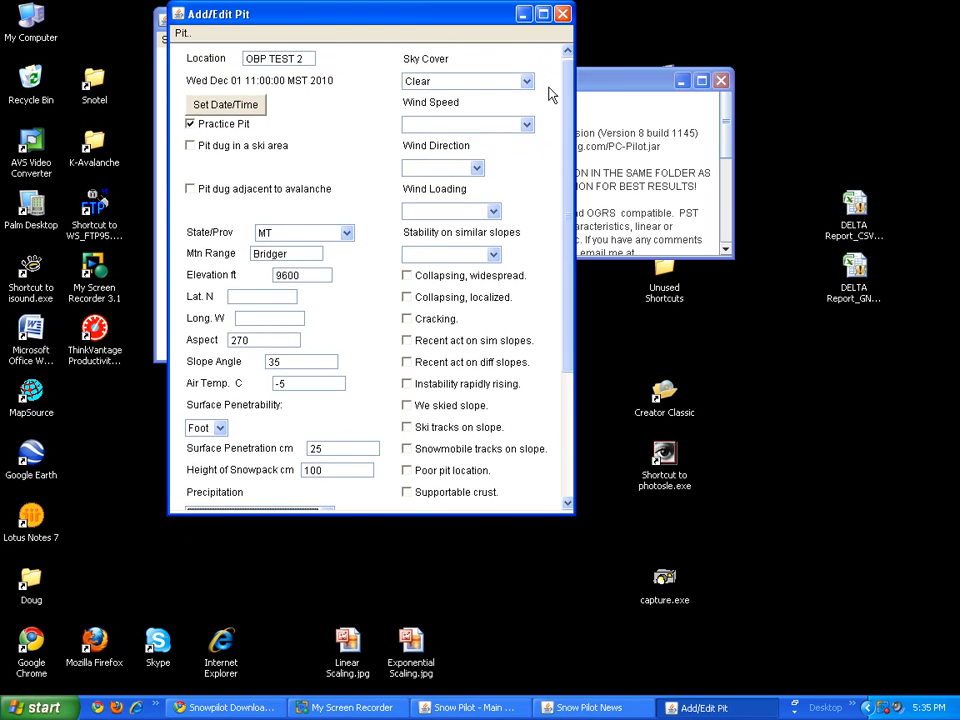
click(529, 84)
click(478, 134)
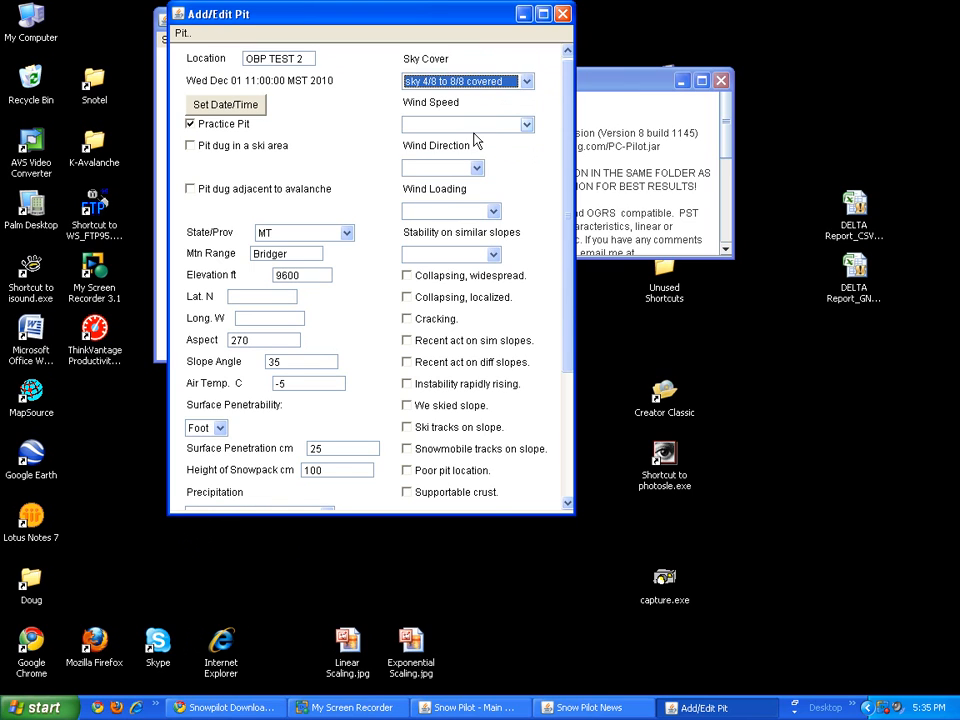
click(527, 124)
click(424, 178)
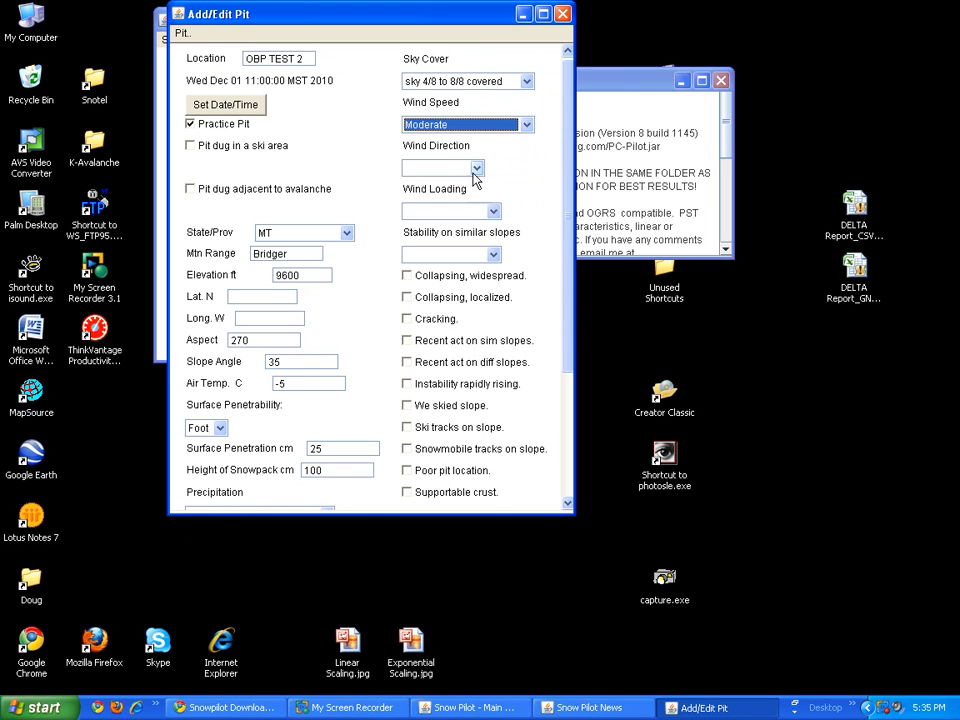
click(477, 168)
click(412, 272)
Set wind loading to previous and stability on similar slopes to Fair.
click(492, 211)
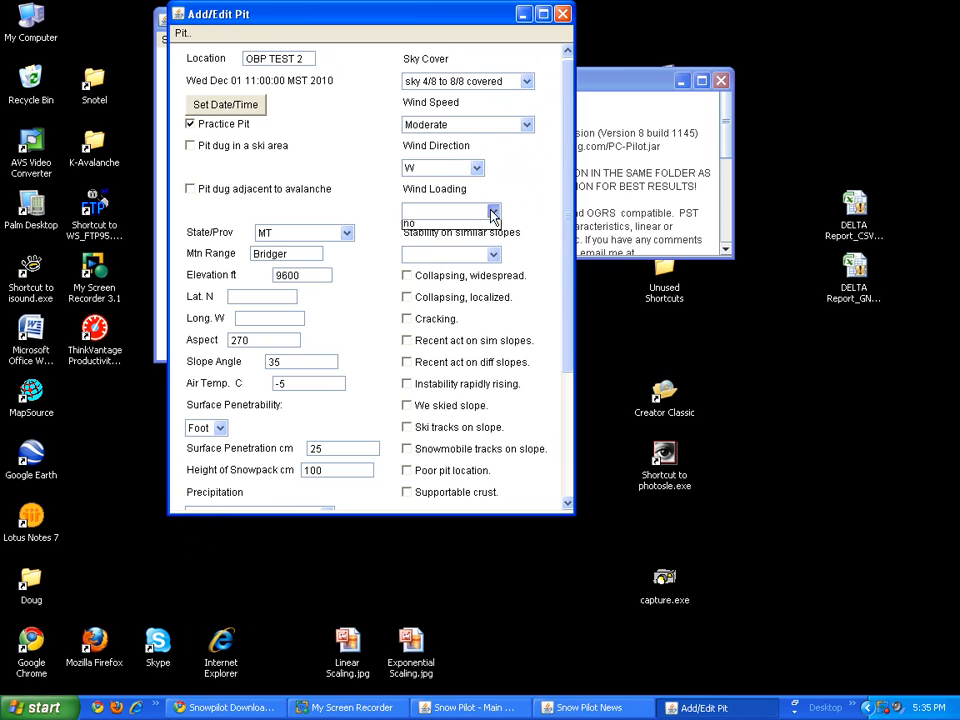
click(470, 240)
click(453, 257)
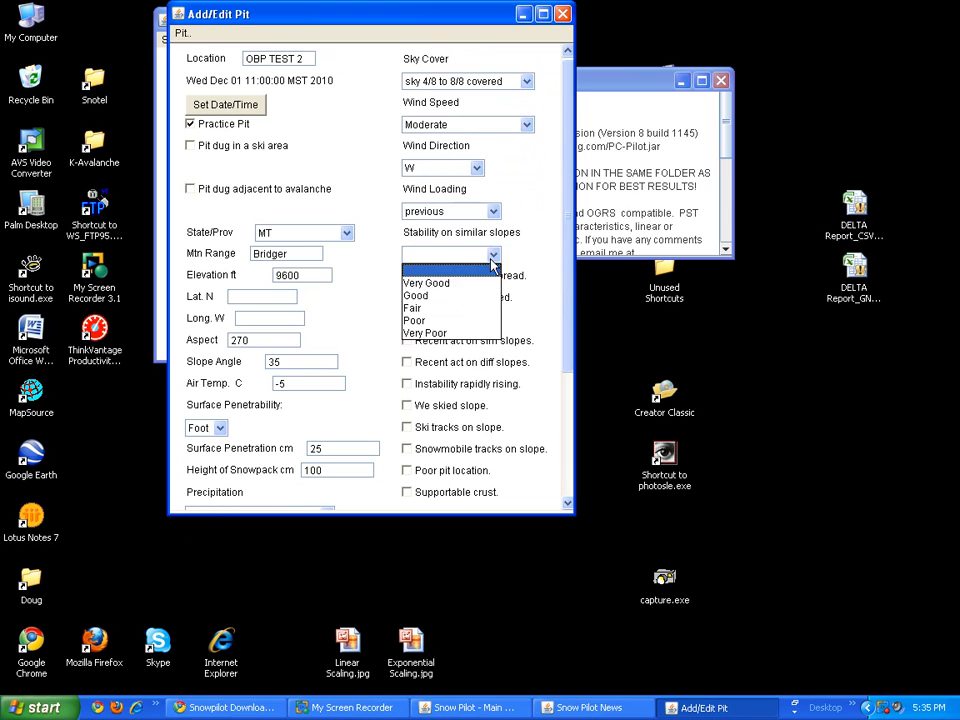
click(463, 307)
Mark Cracking, We skied slope and Ski tracks on slope, and enter "Test Comments" in the pit notes.
click(407, 318)
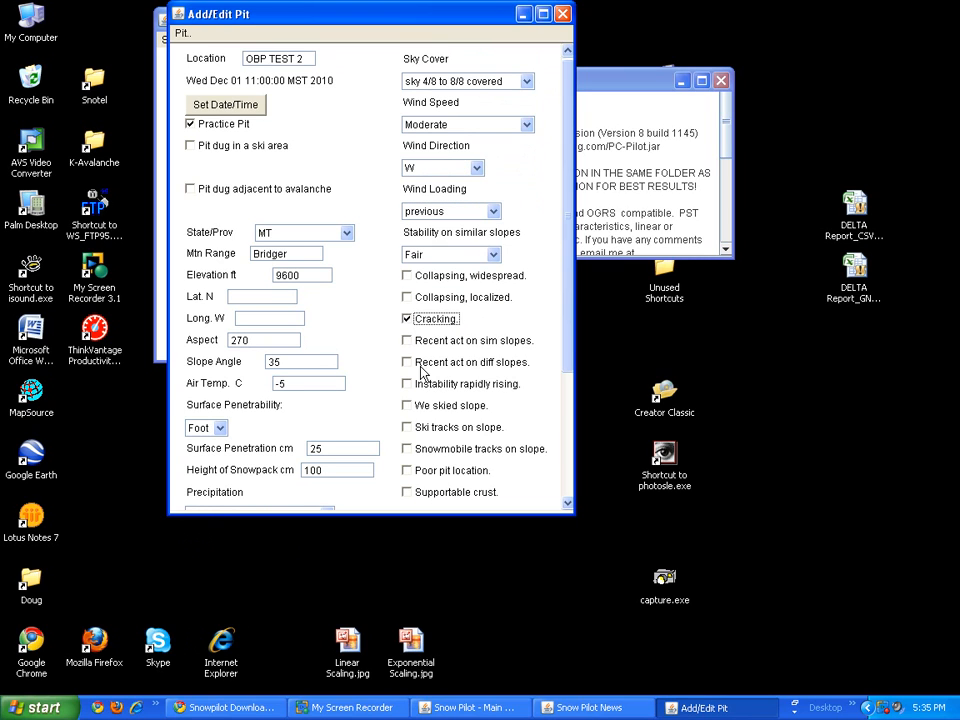
click(407, 405)
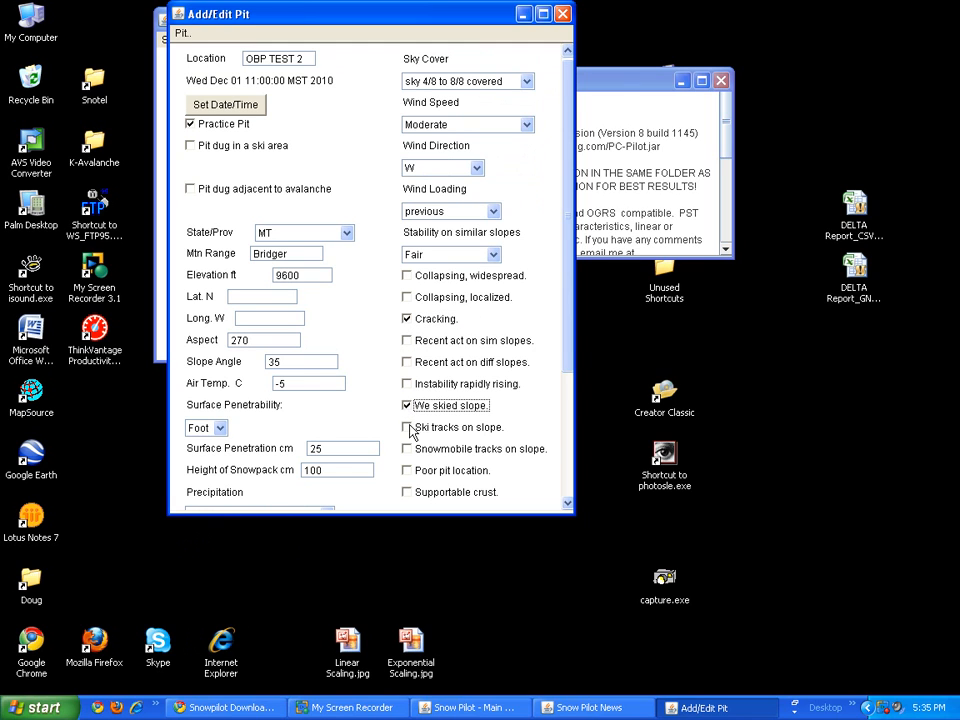
click(407, 427)
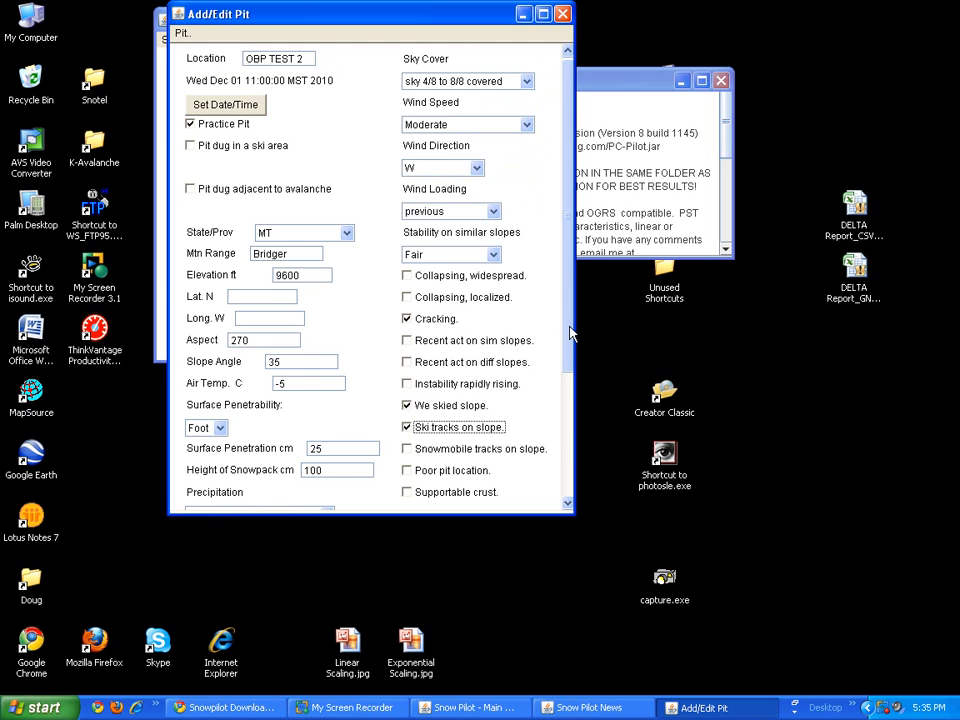
drag(570, 333, 506, 439)
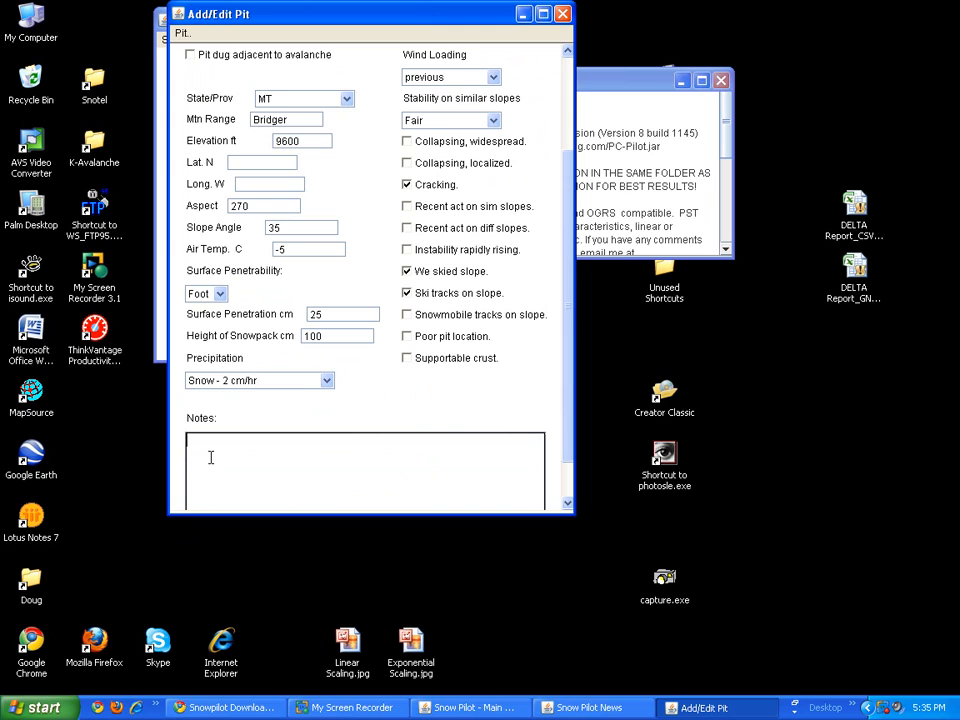
text(omments)
View the pit graph to check the entered site information, then close it.
click(189, 35)
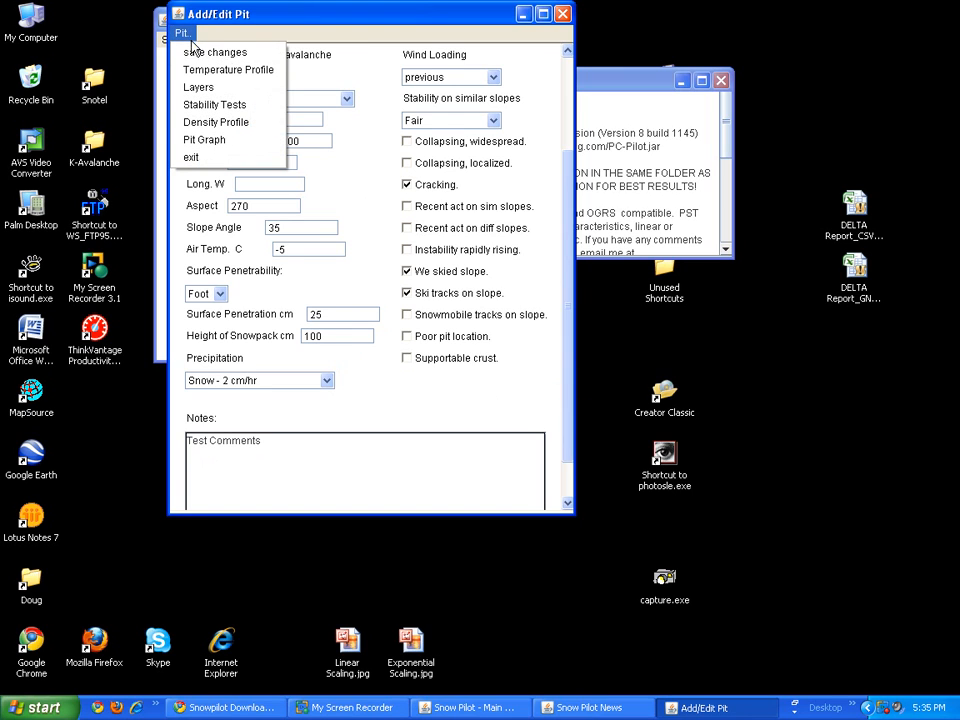
click(207, 141)
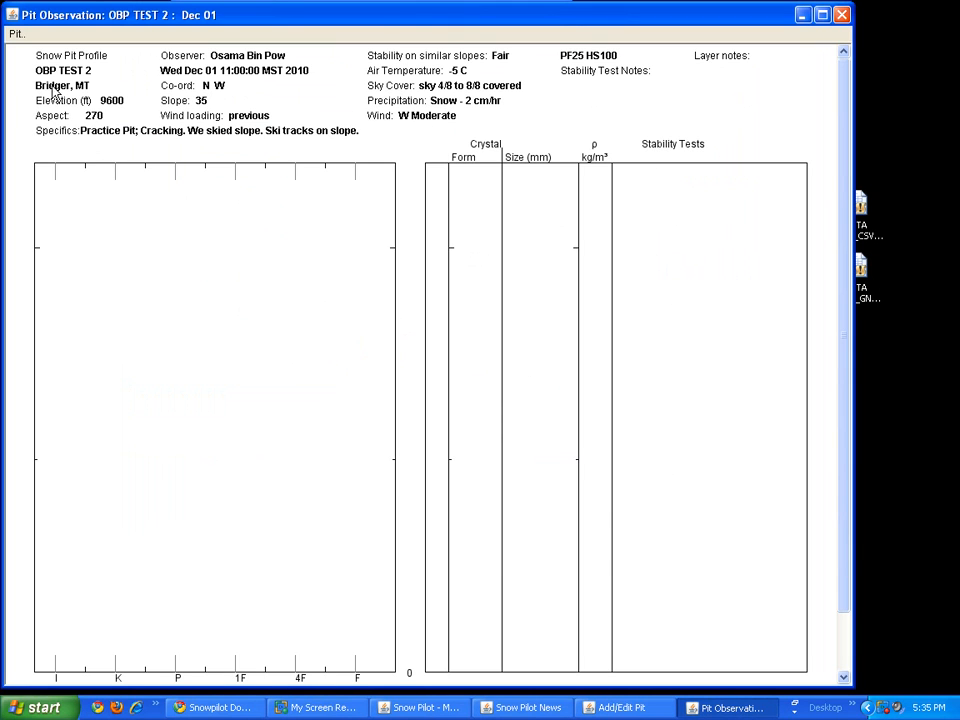
click(842, 14)
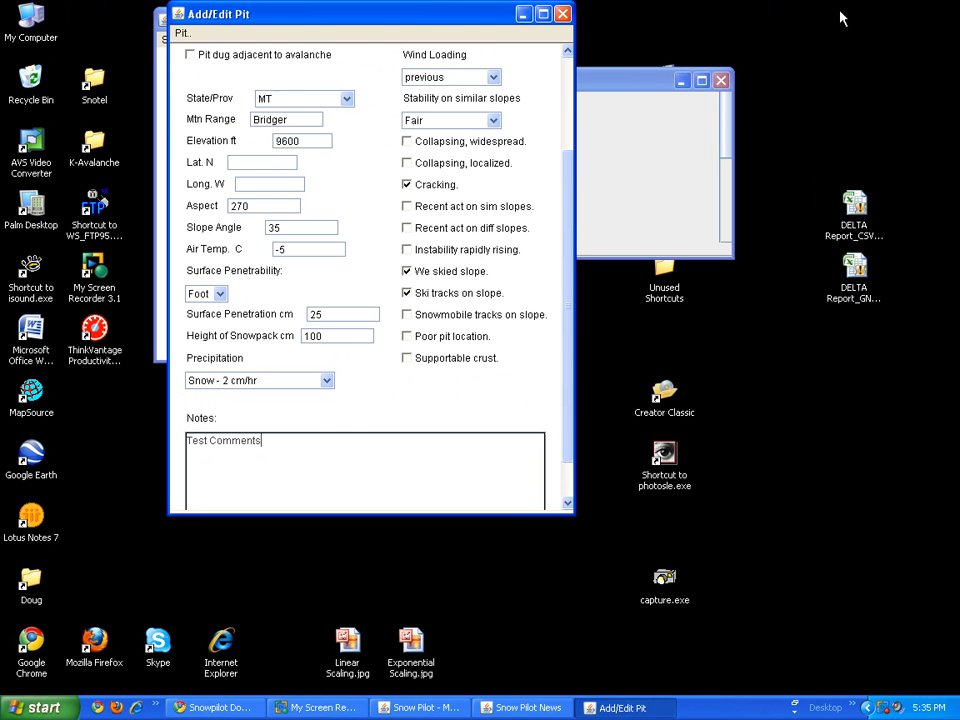
Add a snow layer from 100 to 75 cm with hardness F, grain type Precipitation particles and grain size 6.0.
click(181, 35)
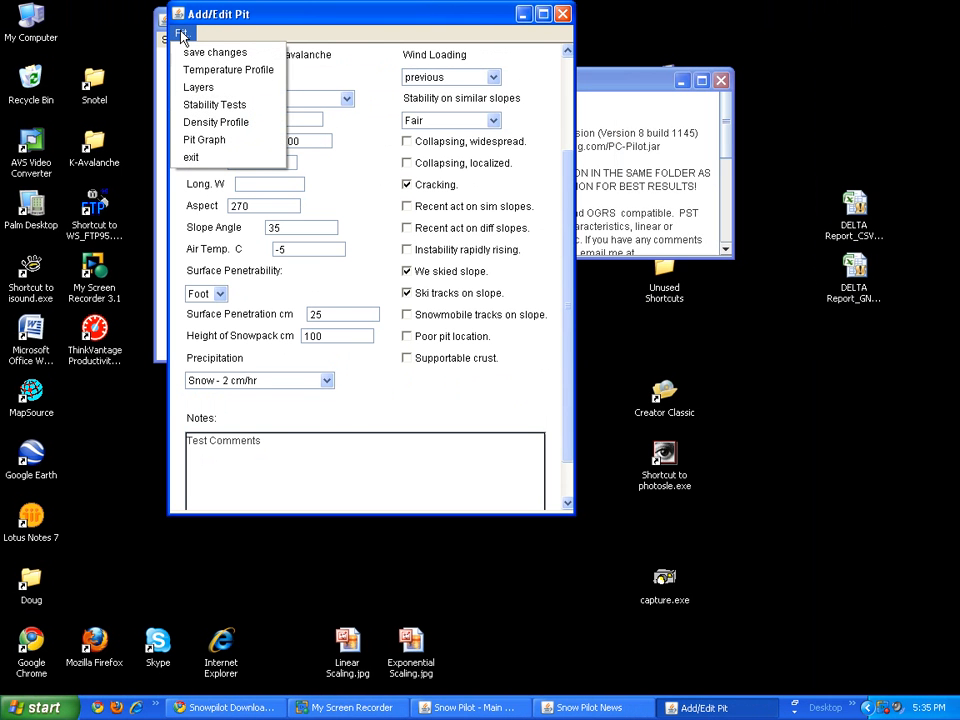
click(190, 88)
click(254, 94)
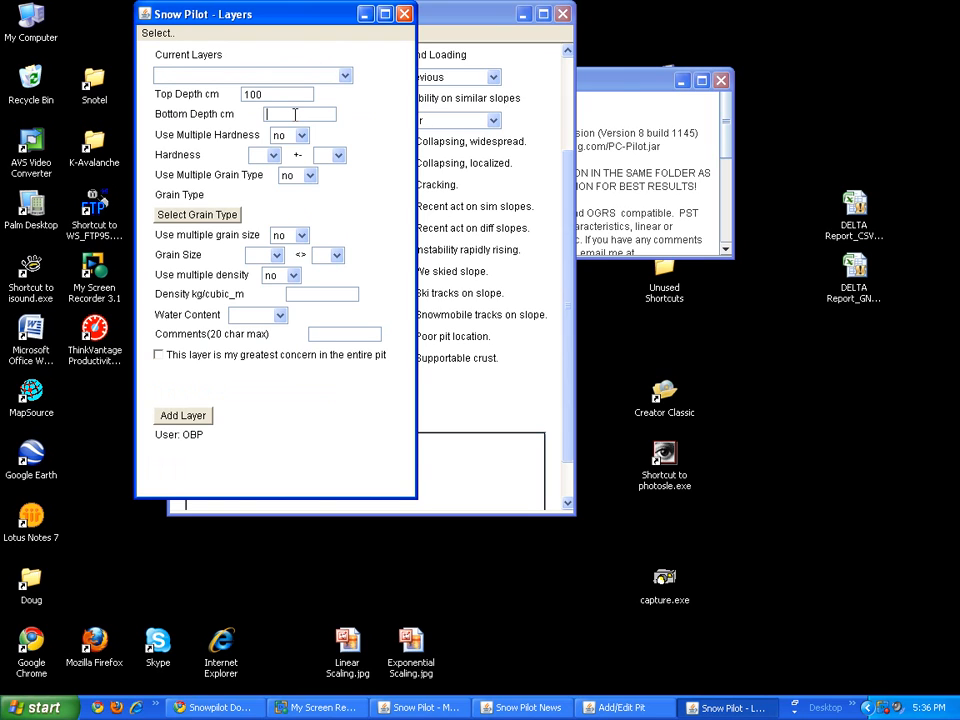
text(75)
click(273, 155)
click(256, 185)
click(223, 214)
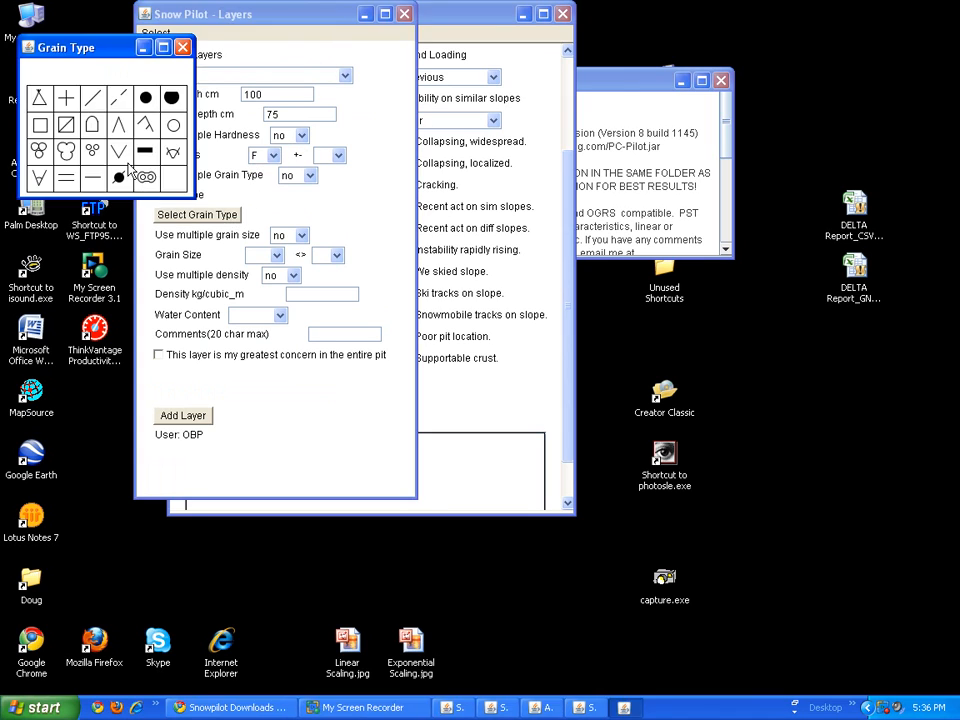
click(72, 104)
click(276, 255)
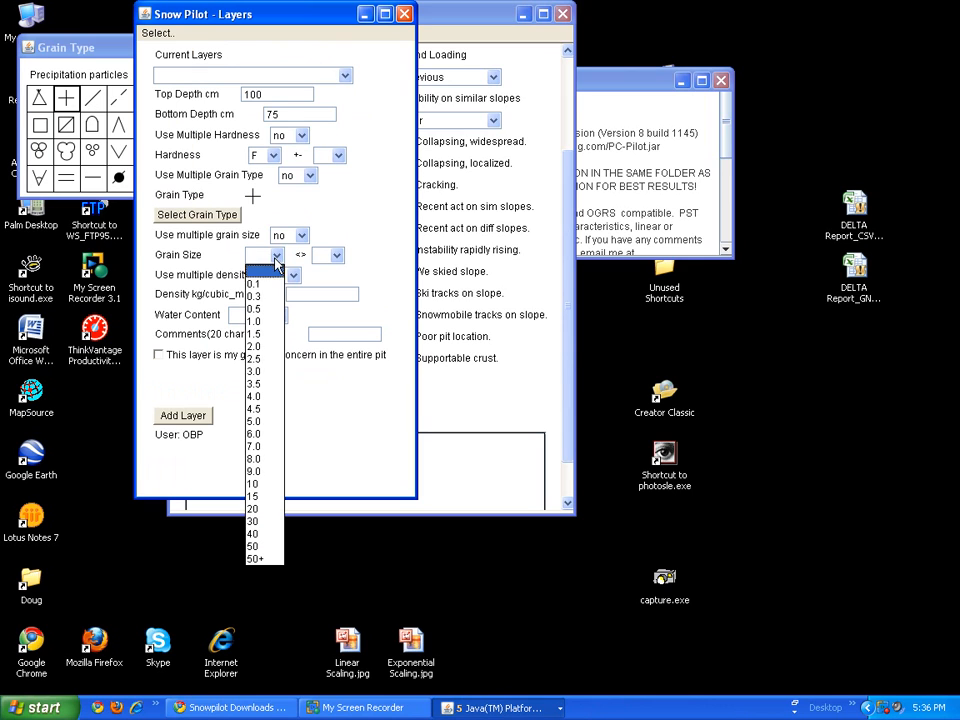
click(268, 440)
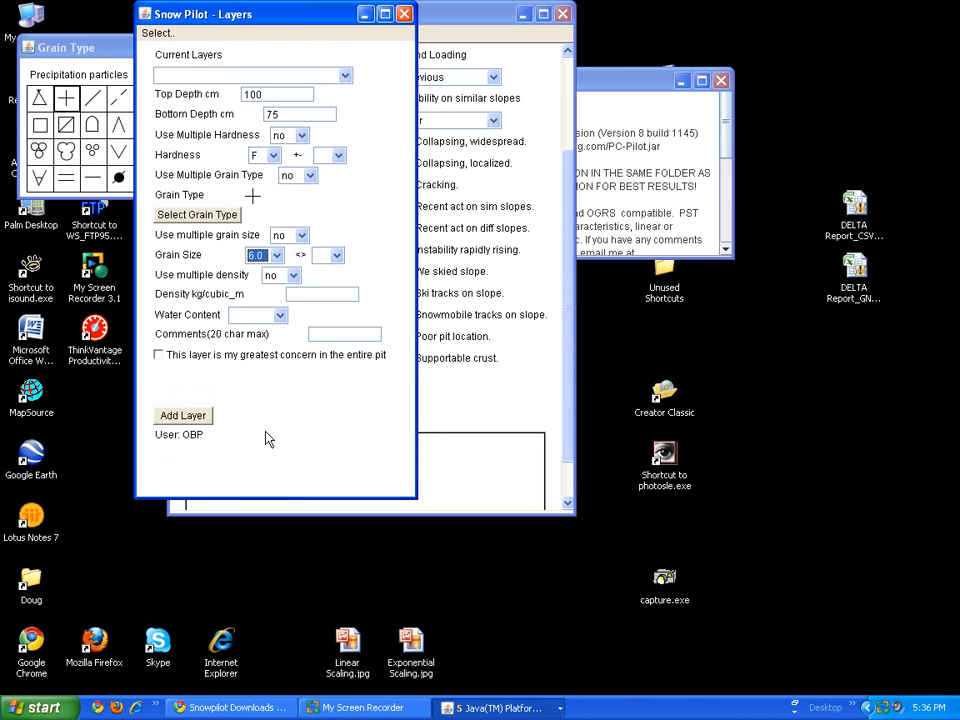
click(185, 415)
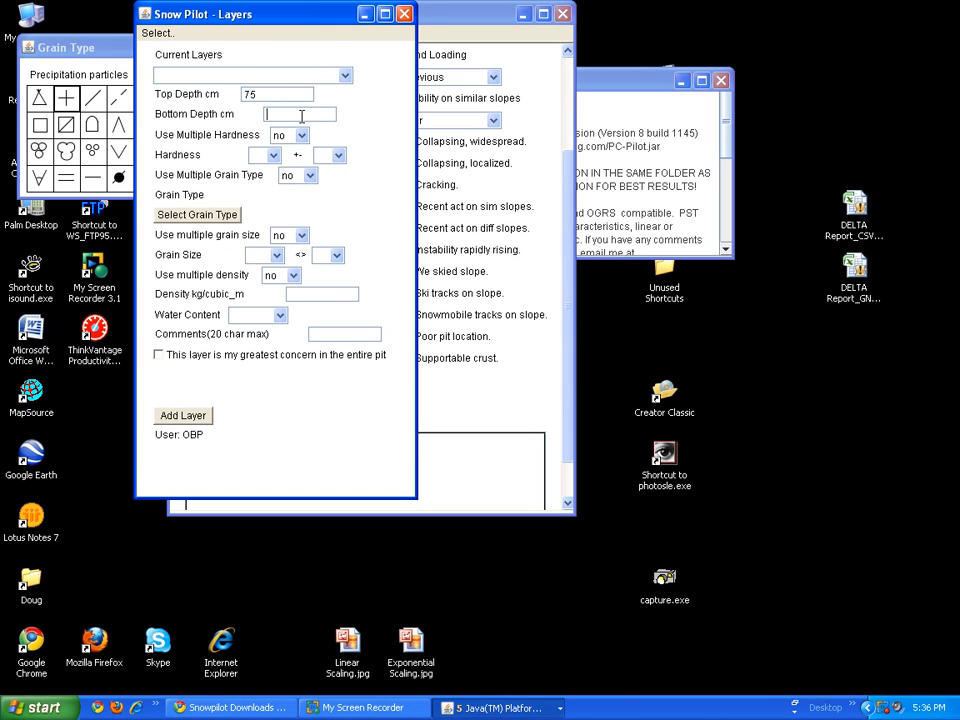
Add a second layer from 75 to 50 cm with hardness 4F, grain type Highly broken particles and grain size 4.0.
text(50)
click(268, 155)
click(258, 196)
click(205, 214)
click(92, 125)
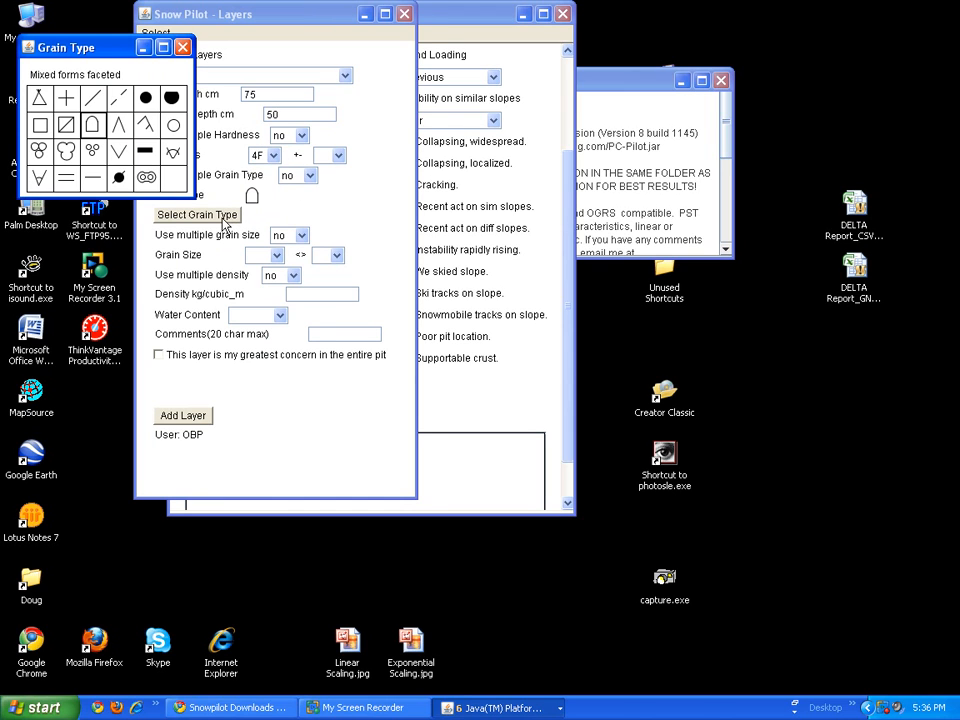
click(119, 98)
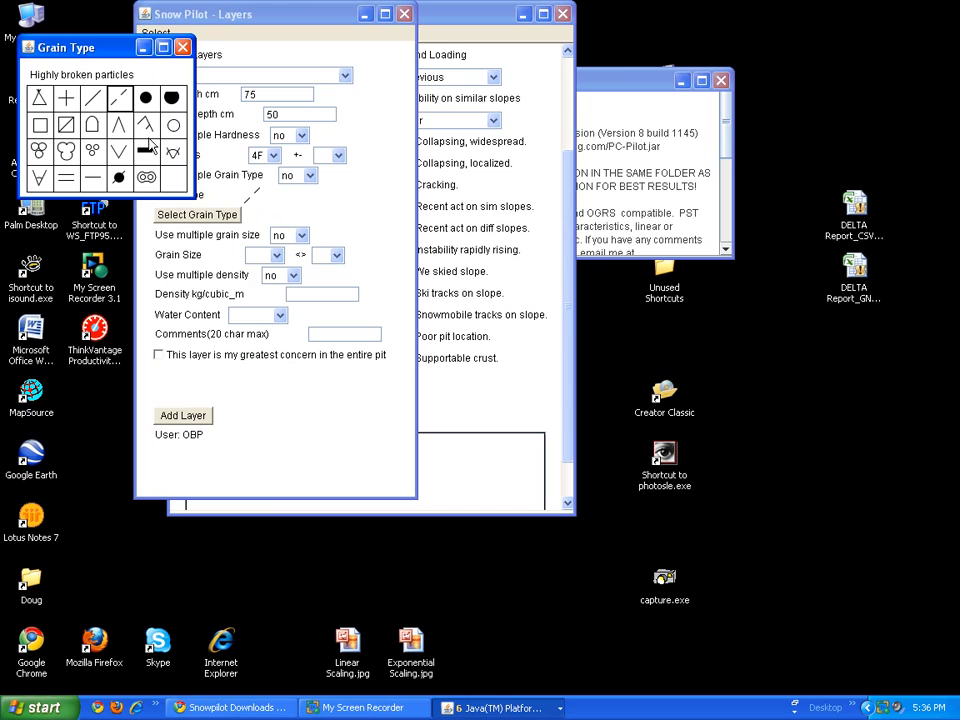
click(276, 255)
click(276, 396)
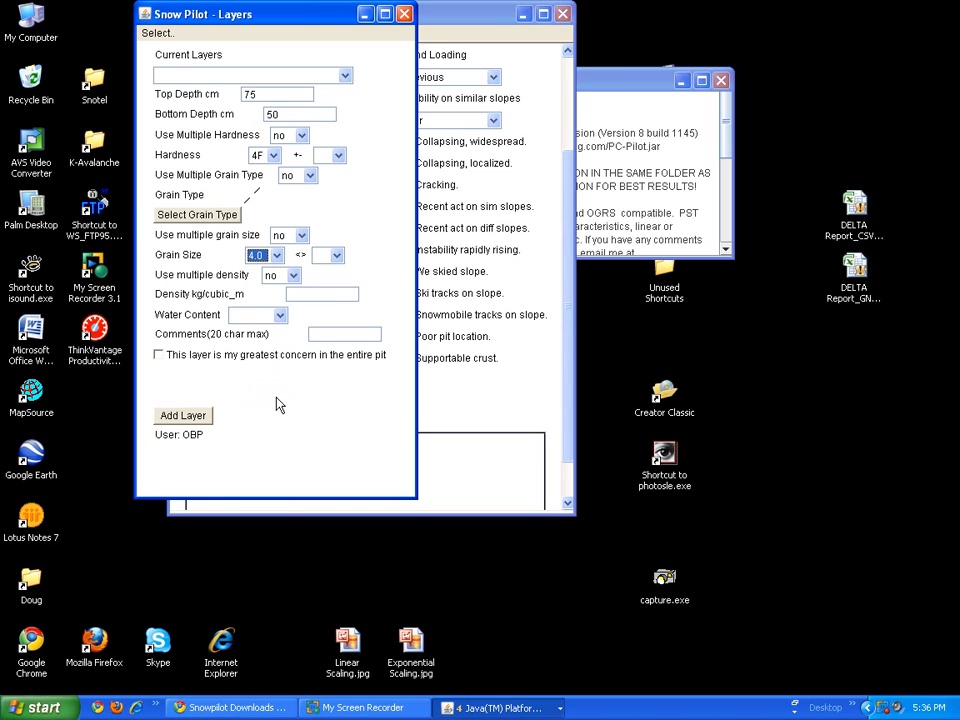
click(195, 421)
Add a third layer from 50 to 48 cm with hardness F, grain type Surface hoar and grain size 7.0.
text(48)
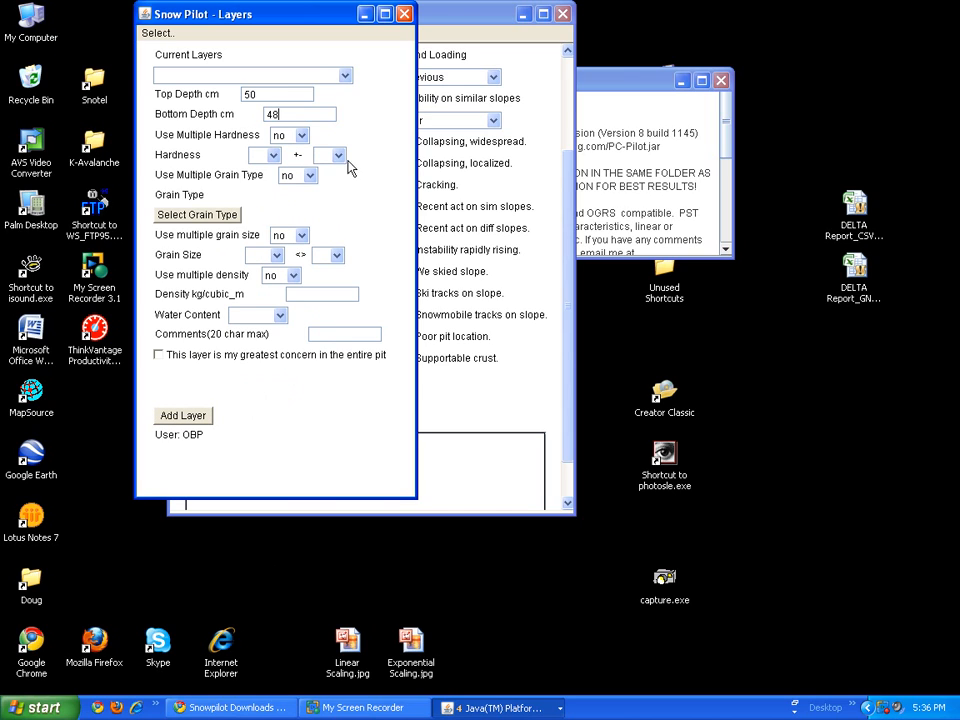
click(273, 157)
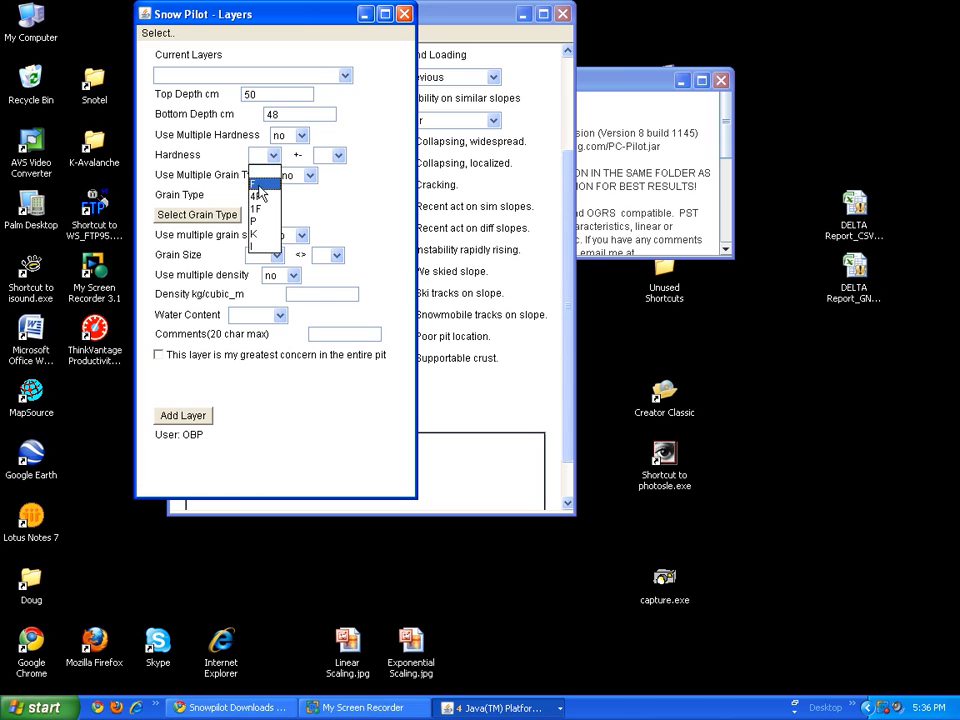
click(257, 183)
click(197, 215)
click(124, 155)
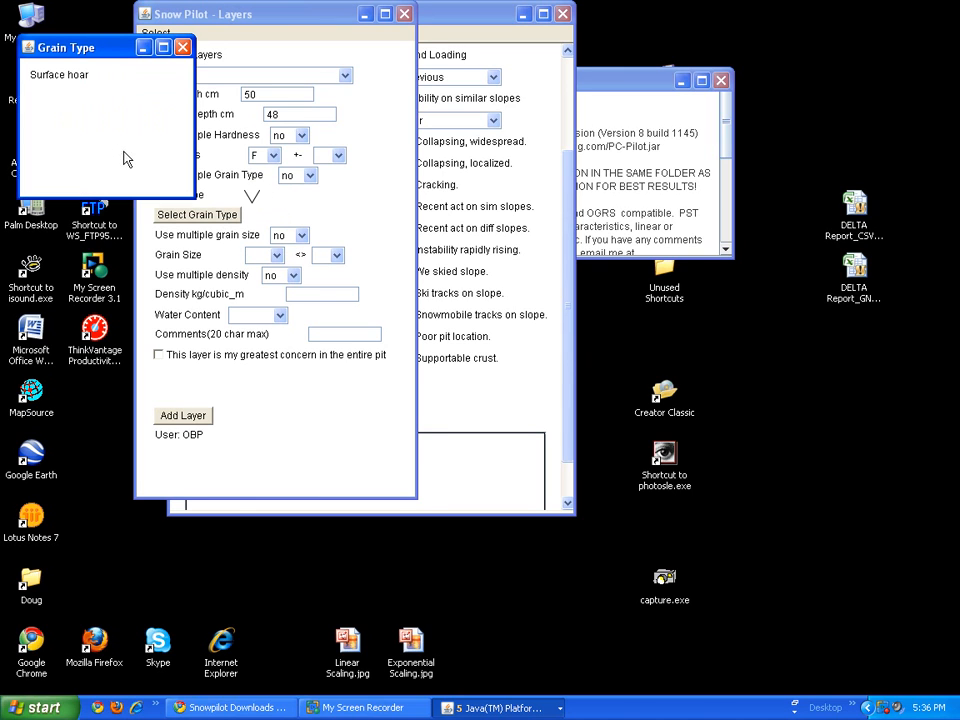
click(276, 257)
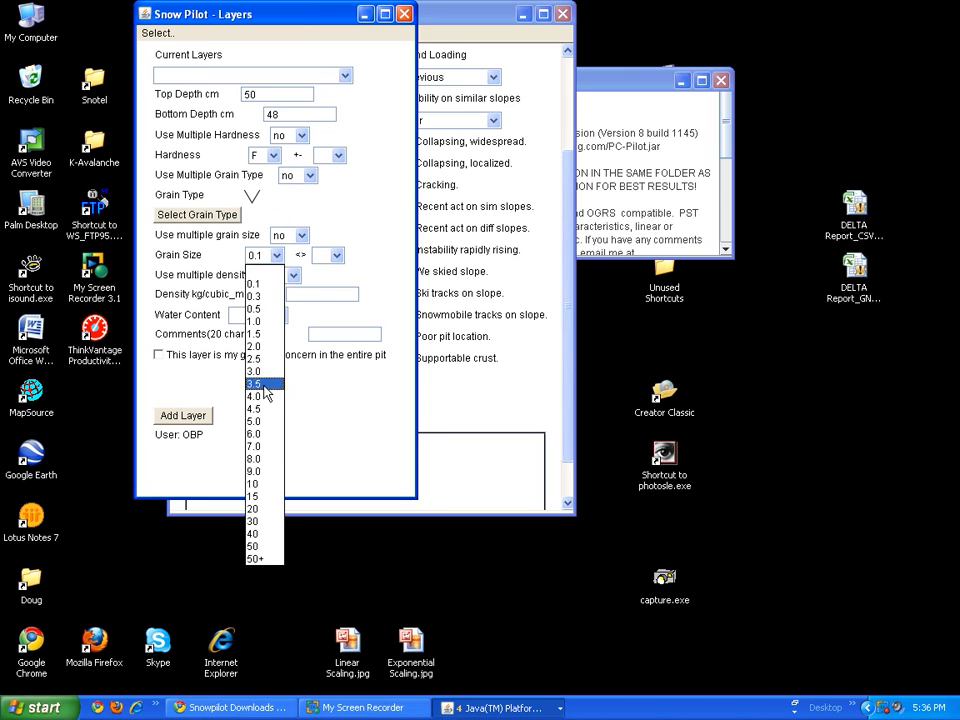
click(258, 441)
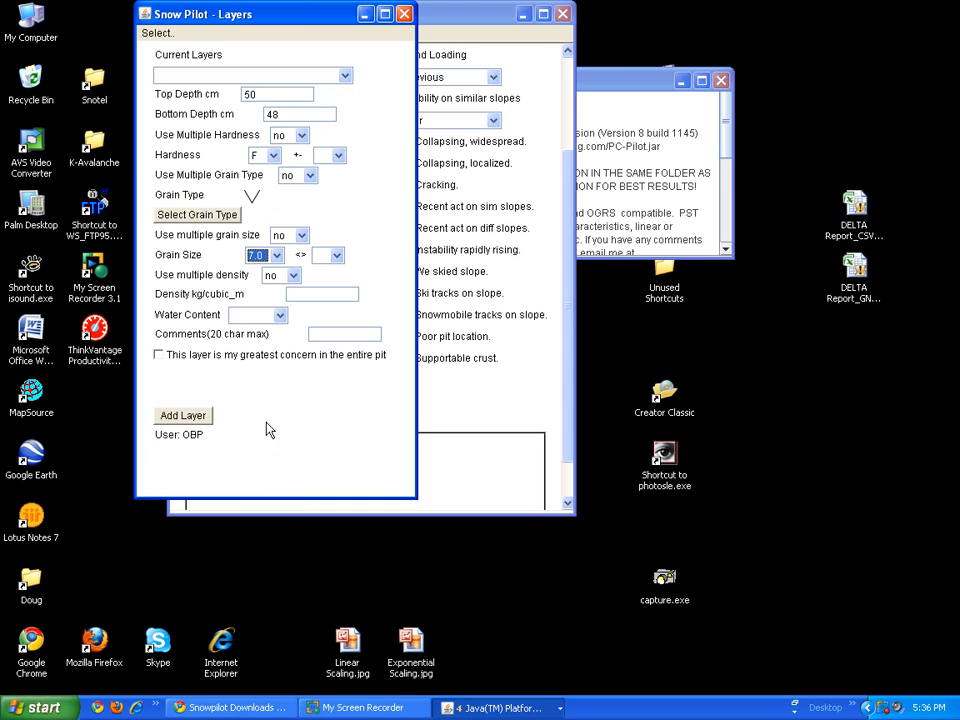
click(195, 419)
Enter a fourth layer from 48 to 25 cm using multiple hardness, with 1F at the top and P at the bottom.
click(273, 155)
click(308, 155)
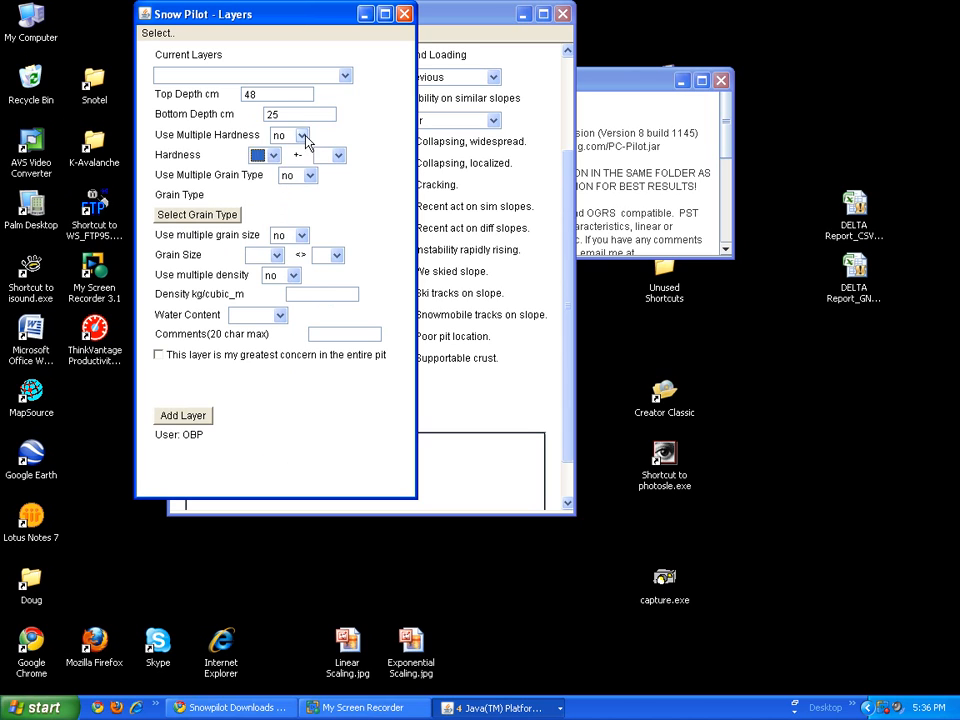
click(302, 135)
click(288, 163)
click(273, 155)
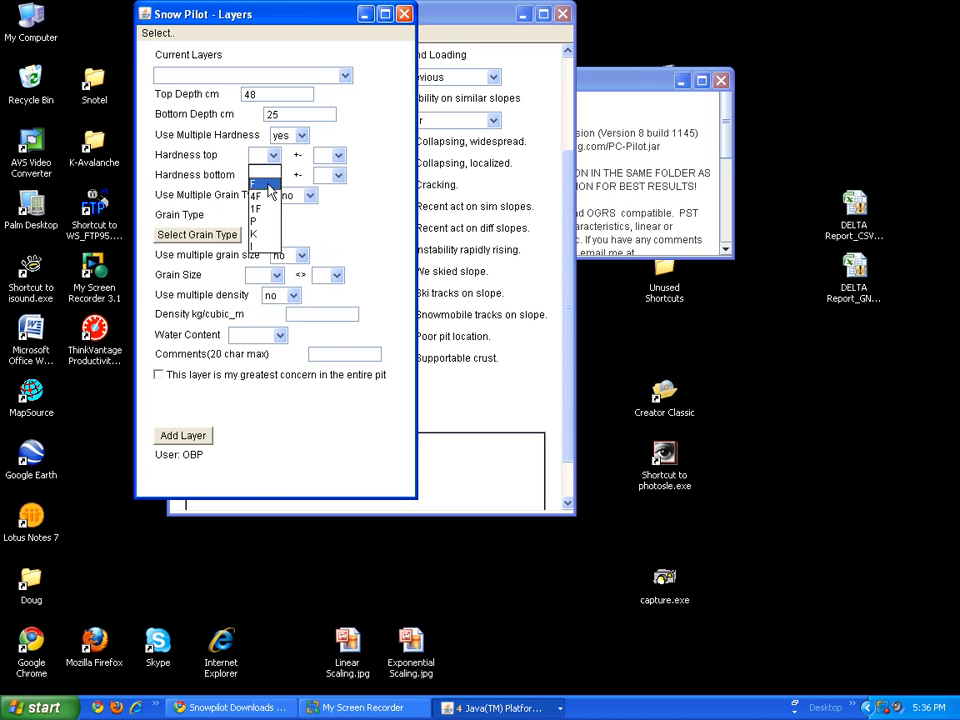
click(265, 207)
click(272, 176)
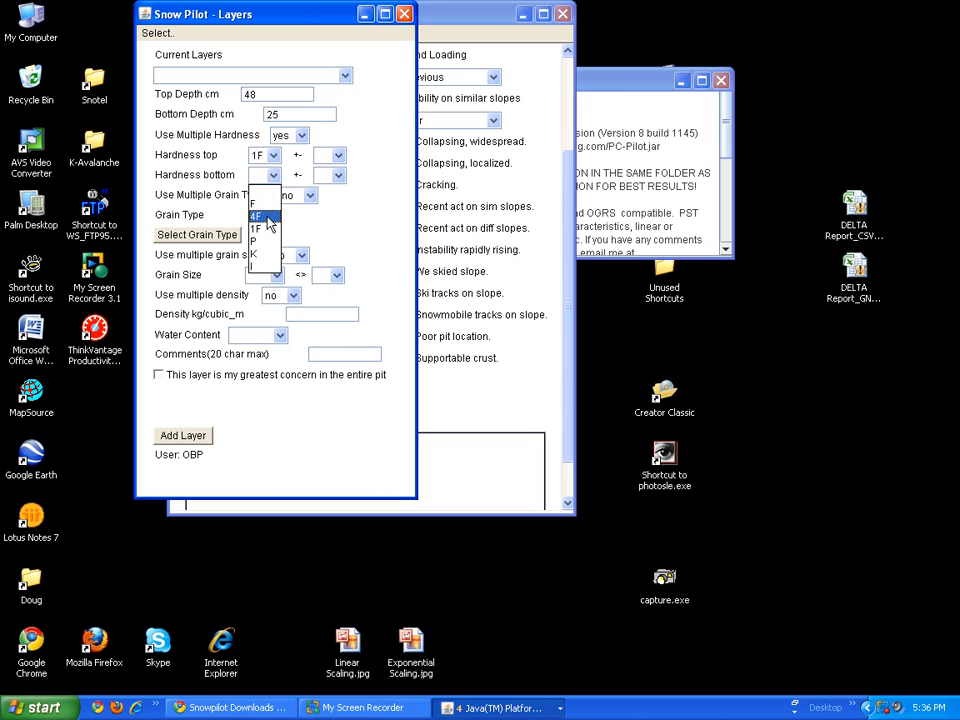
click(258, 241)
Give the 48 to 25 cm layer the rounded-top square grain symbol and grain size 1.0, and add it to the pit.
click(197, 234)
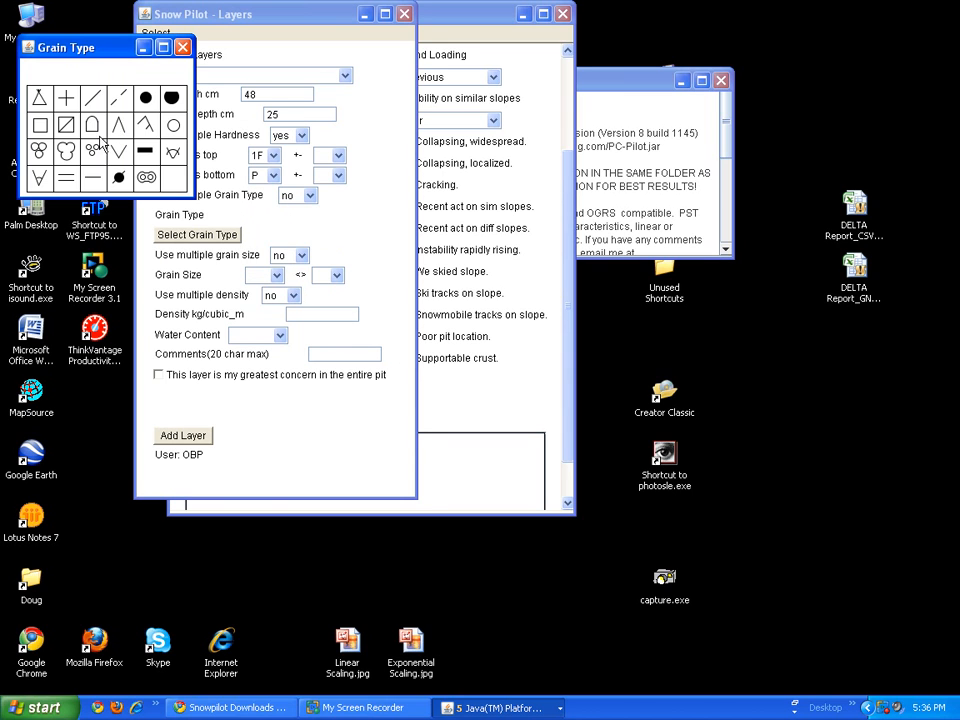
click(91, 123)
click(277, 276)
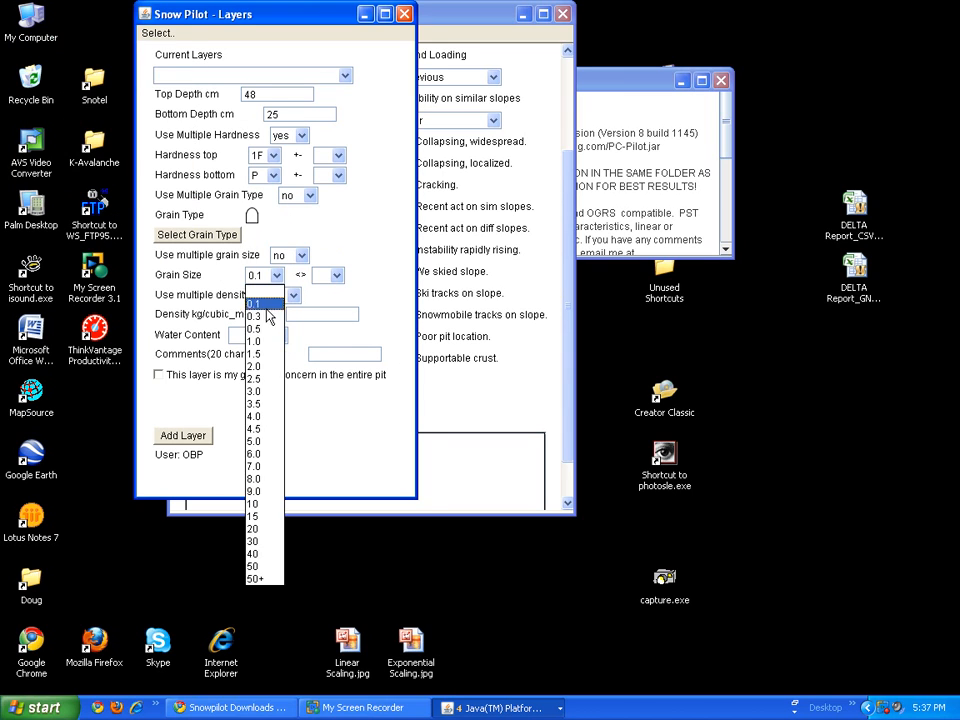
click(257, 343)
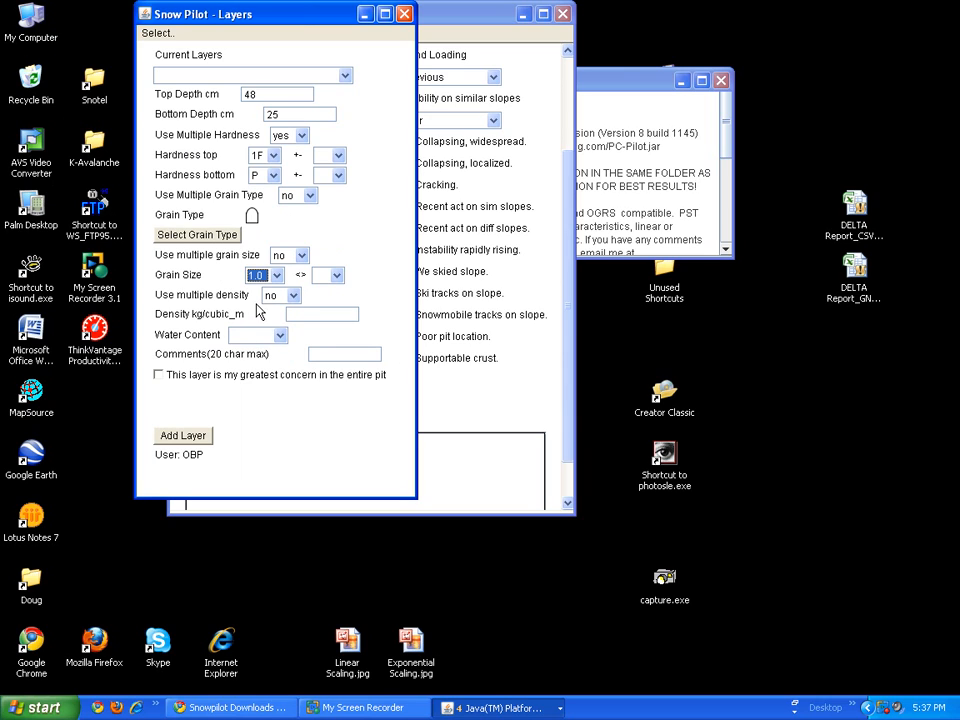
click(181, 436)
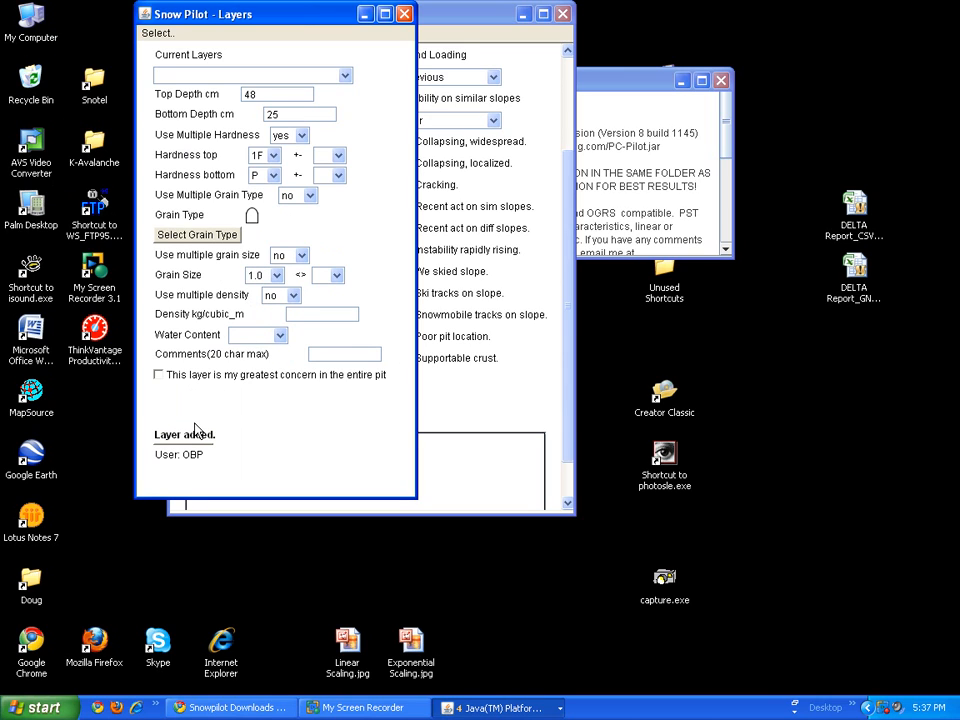
Add a fifth layer from 25 to 0 cm with hardness 1F, grain type Columns of depth hoar and grain size 4.0.
text(0)
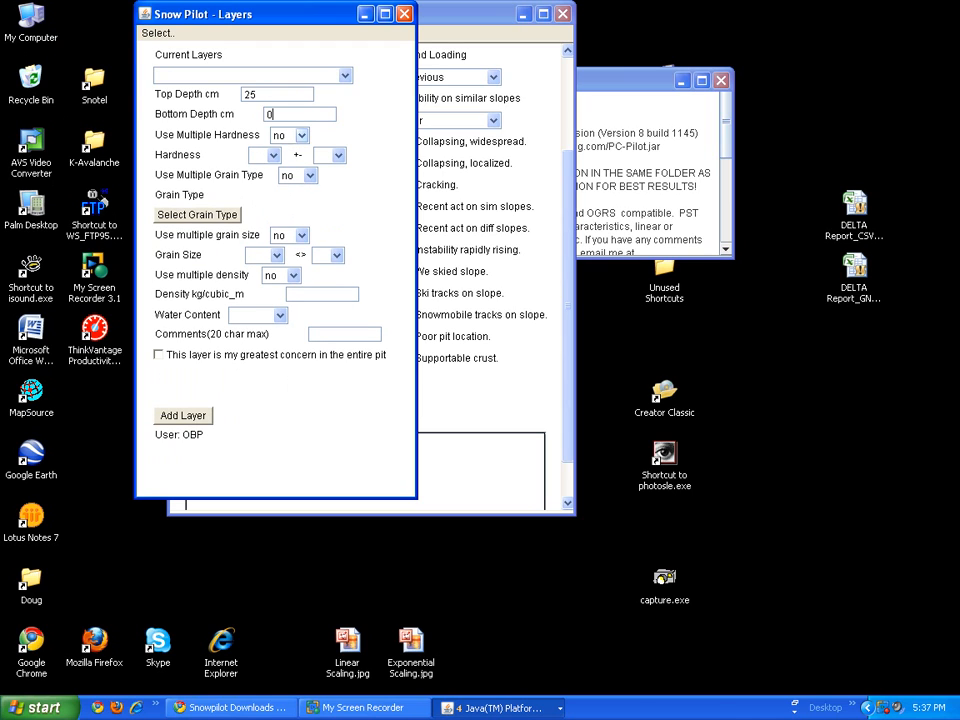
click(273, 155)
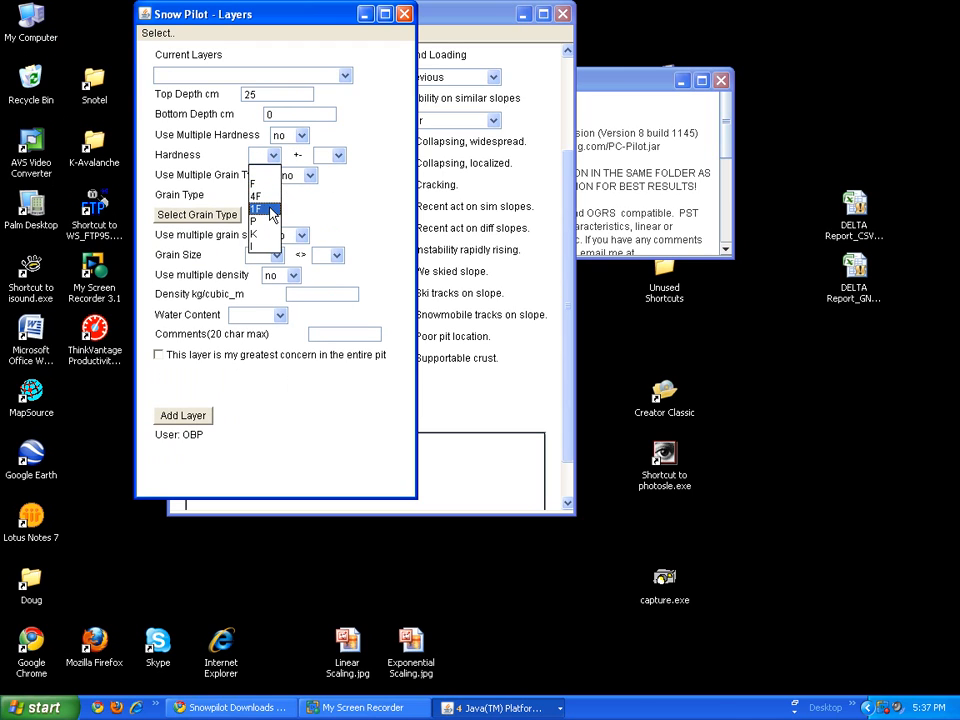
click(268, 209)
click(222, 214)
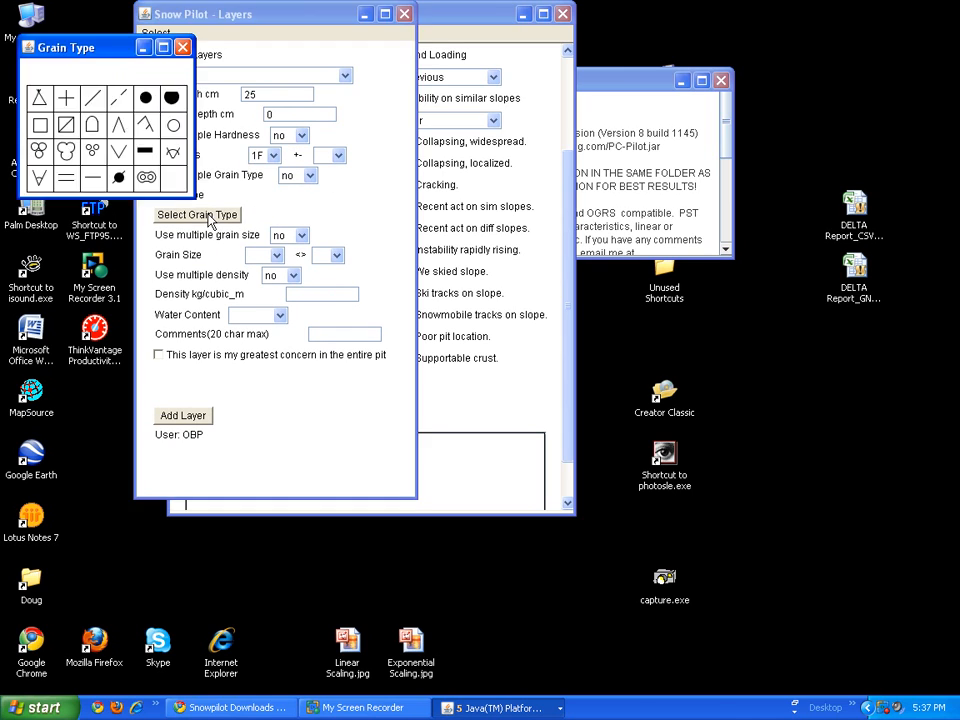
click(152, 126)
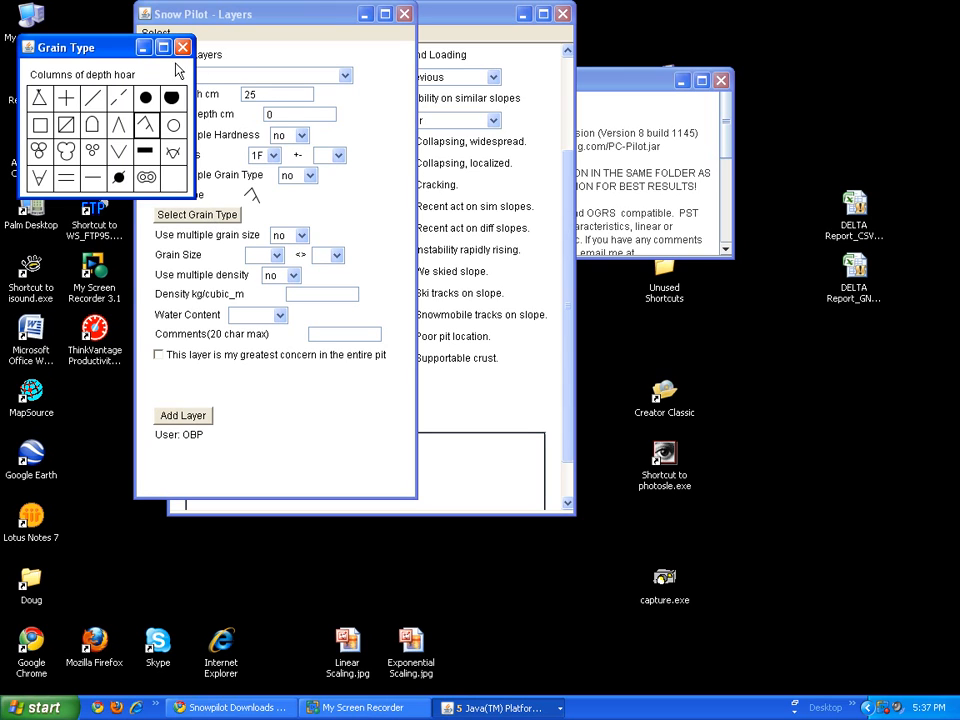
click(277, 255)
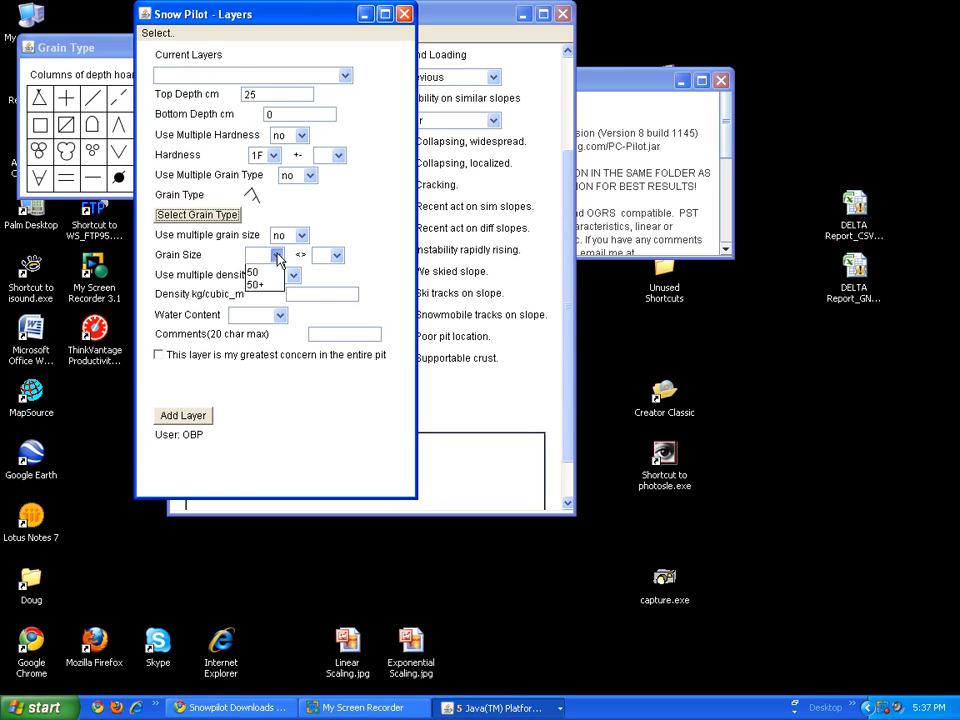
click(253, 398)
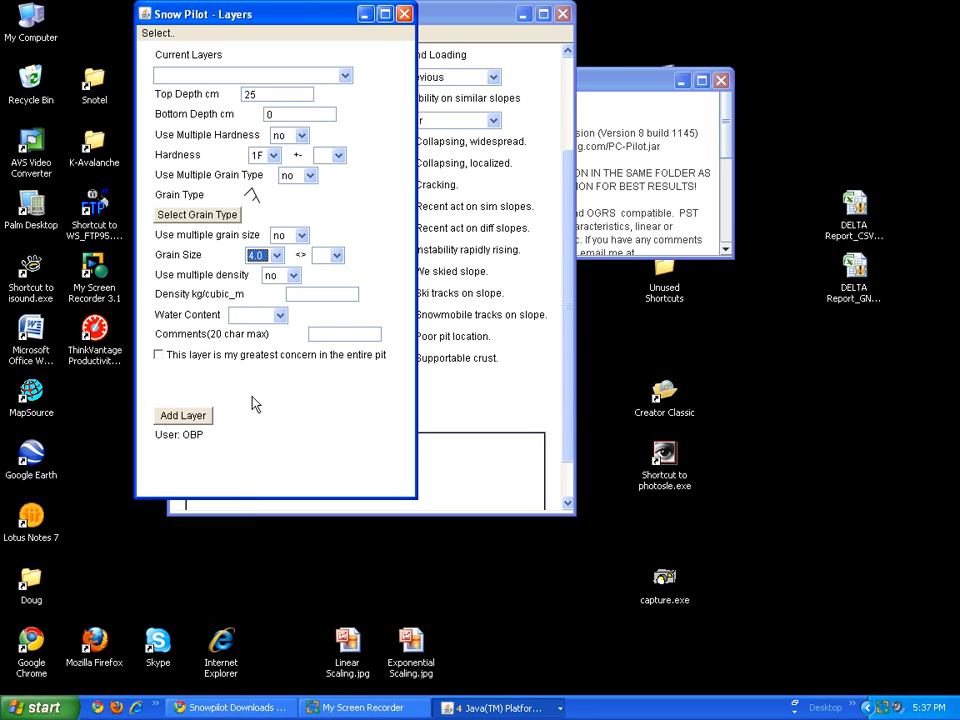
click(183, 415)
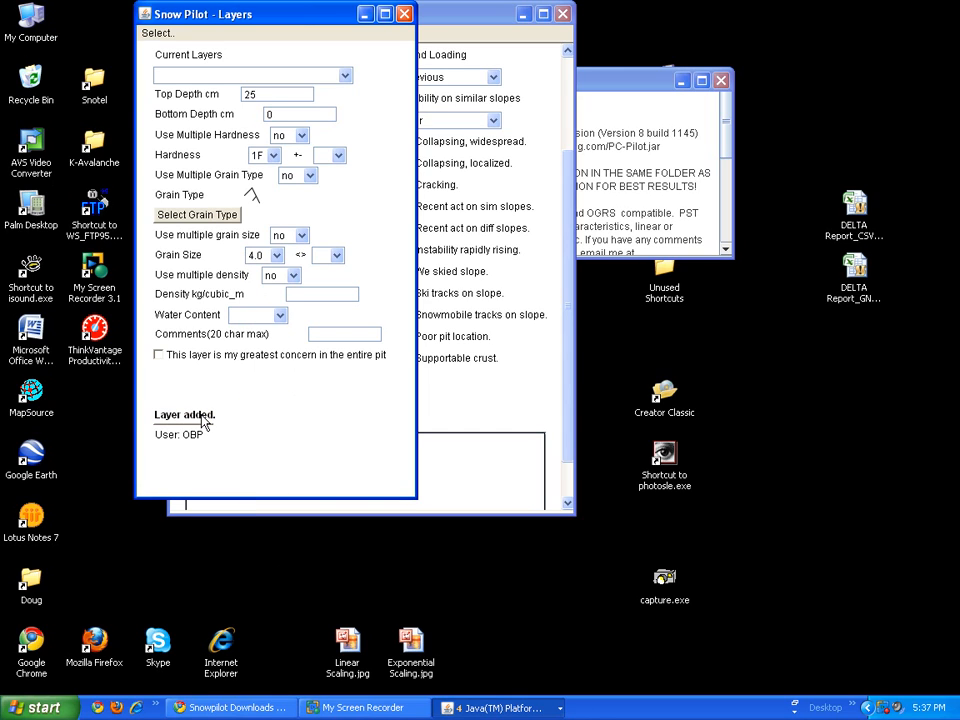
Review the list of current layers, then close the layer entry form.
click(344, 77)
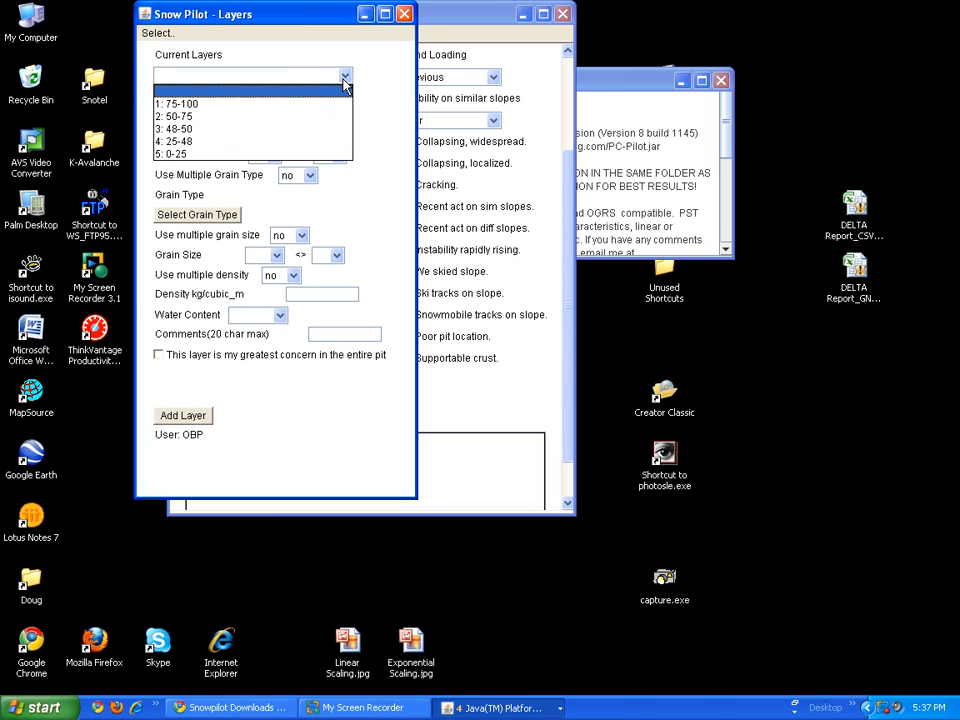
click(345, 80)
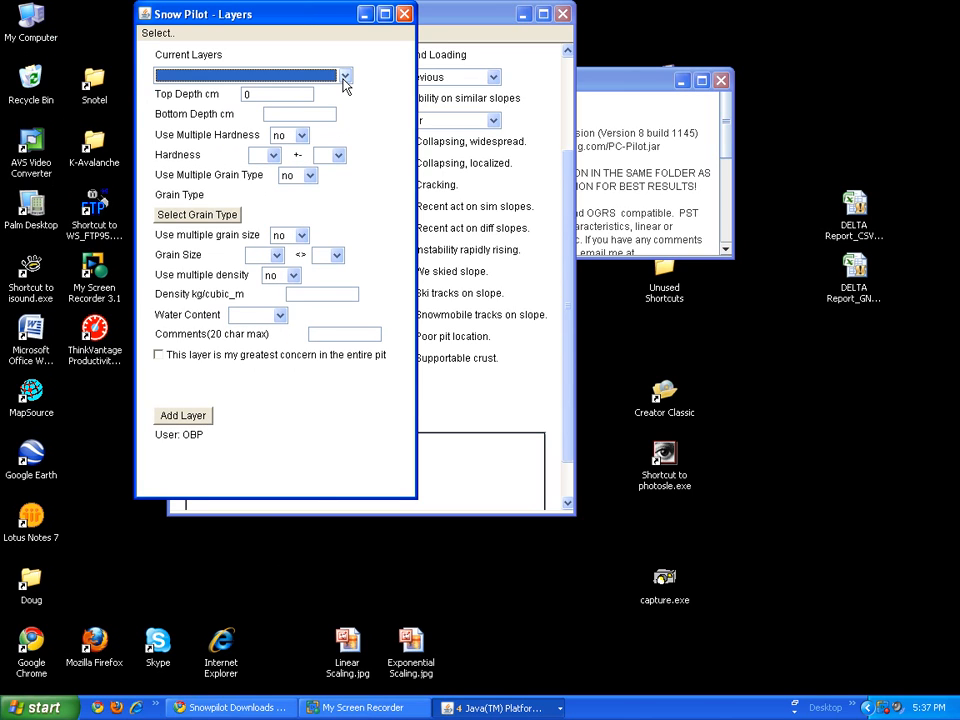
click(404, 15)
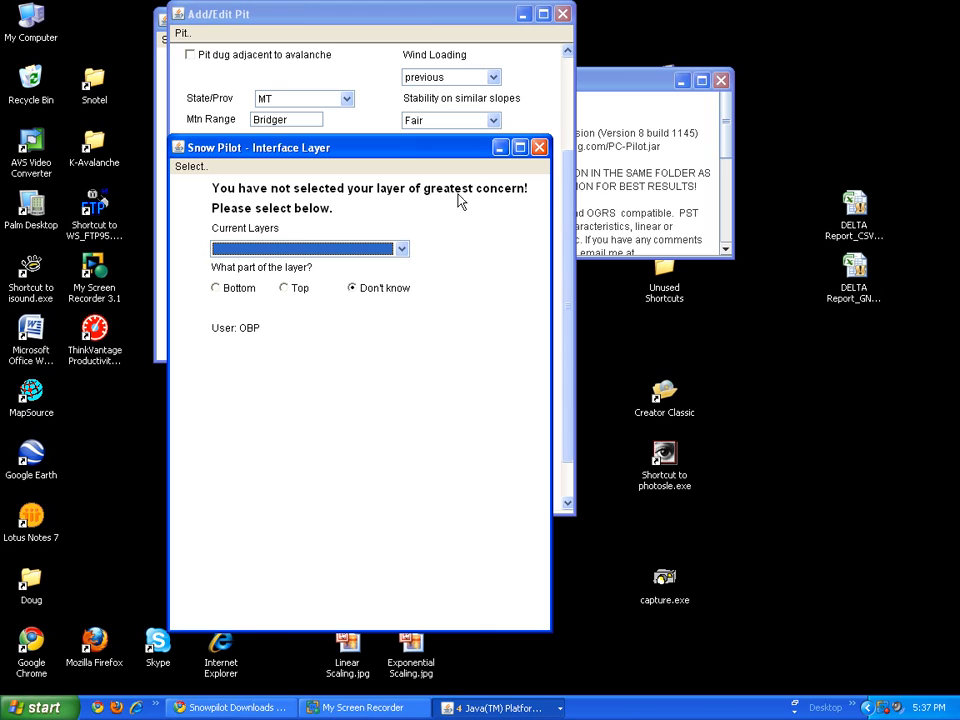
Choose the bottom of layer 3 (48-50 cm) as the layer of greatest concern and return to the pit form.
click(400, 251)
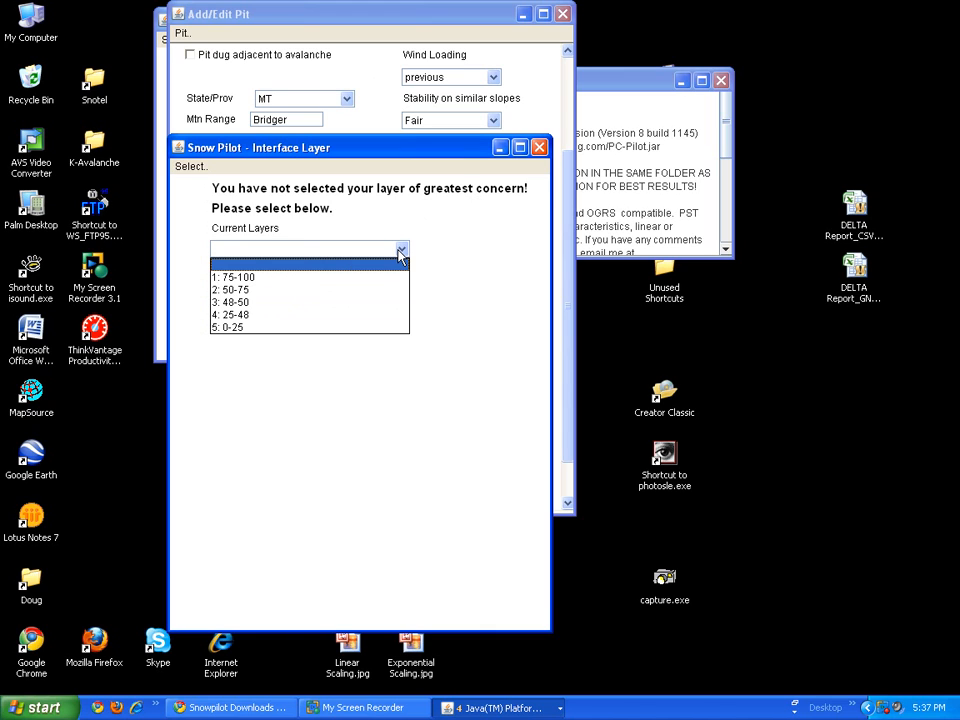
click(319, 302)
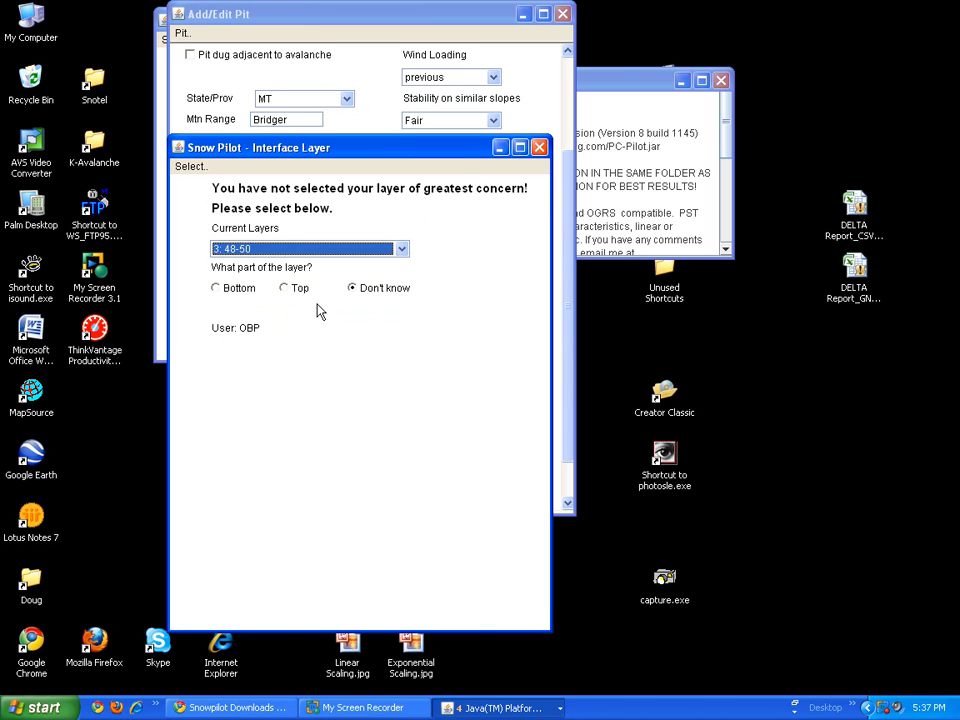
click(218, 288)
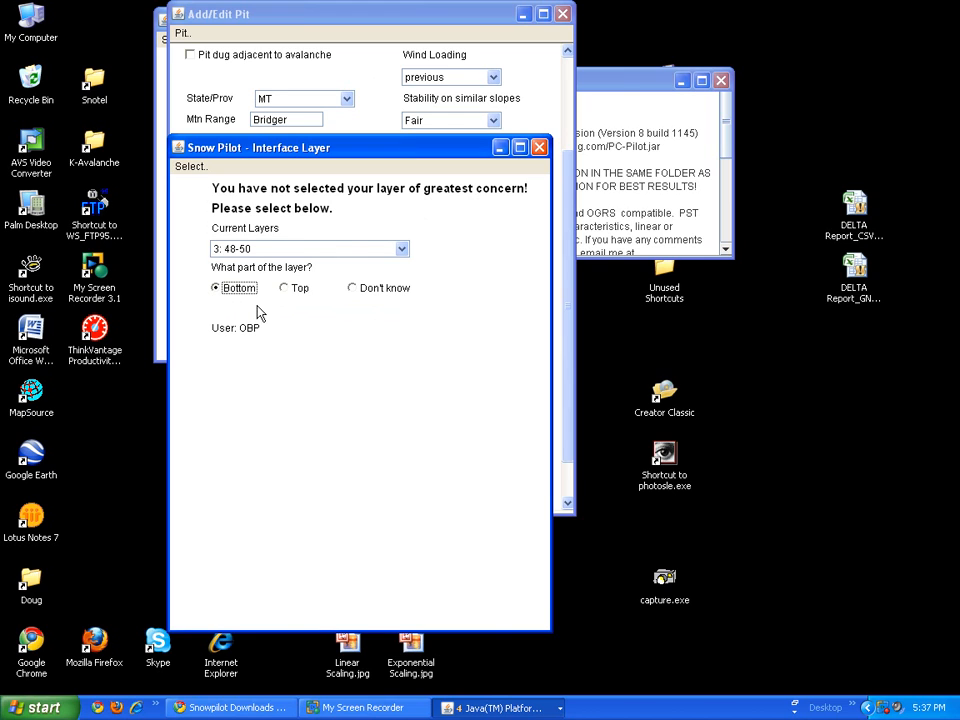
click(189, 166)
click(194, 187)
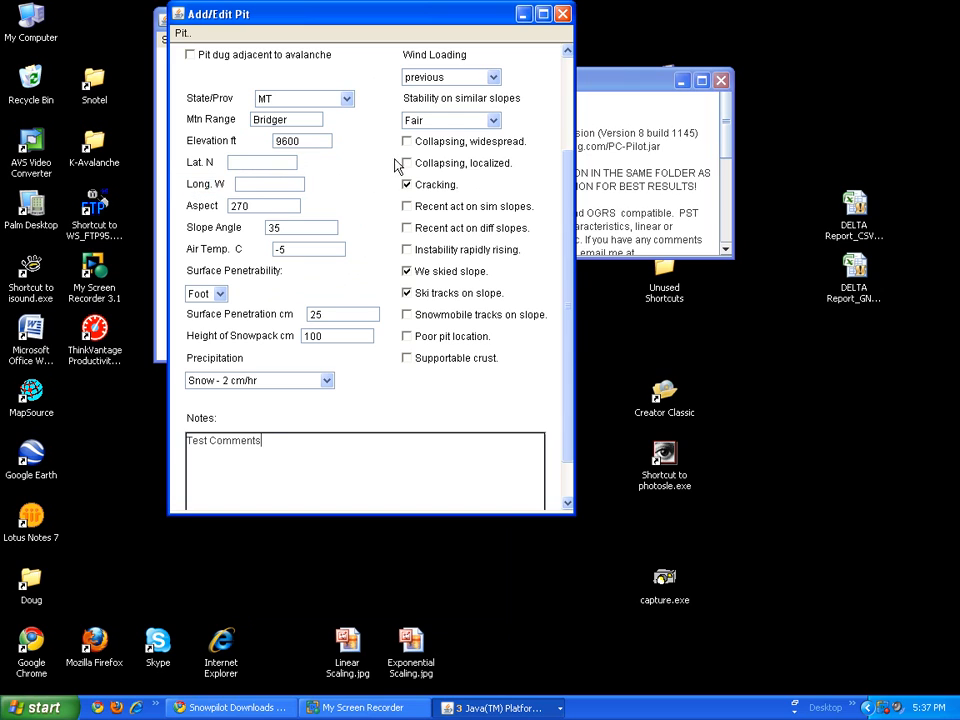
View the pit graph to check the layer profile and the marked problematic layer, then close it.
click(181, 33)
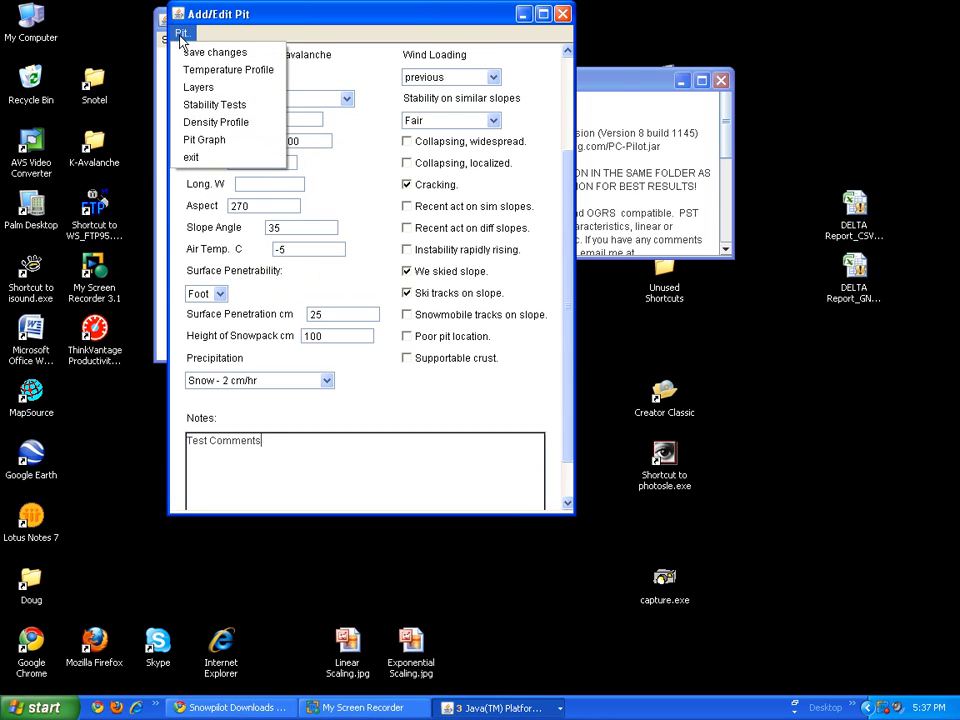
click(209, 147)
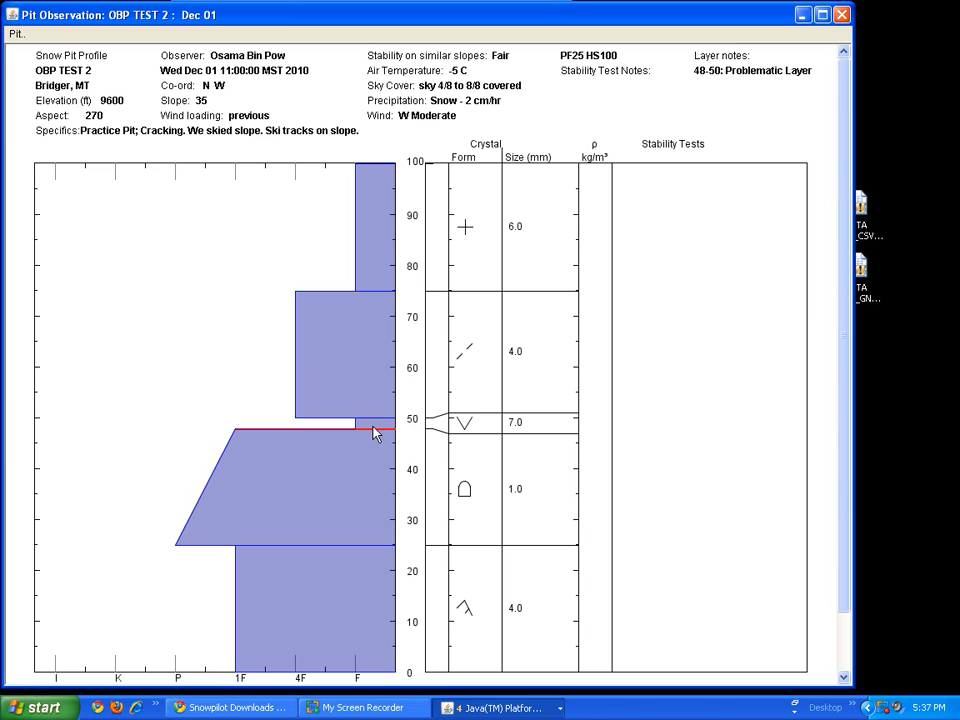
click(842, 18)
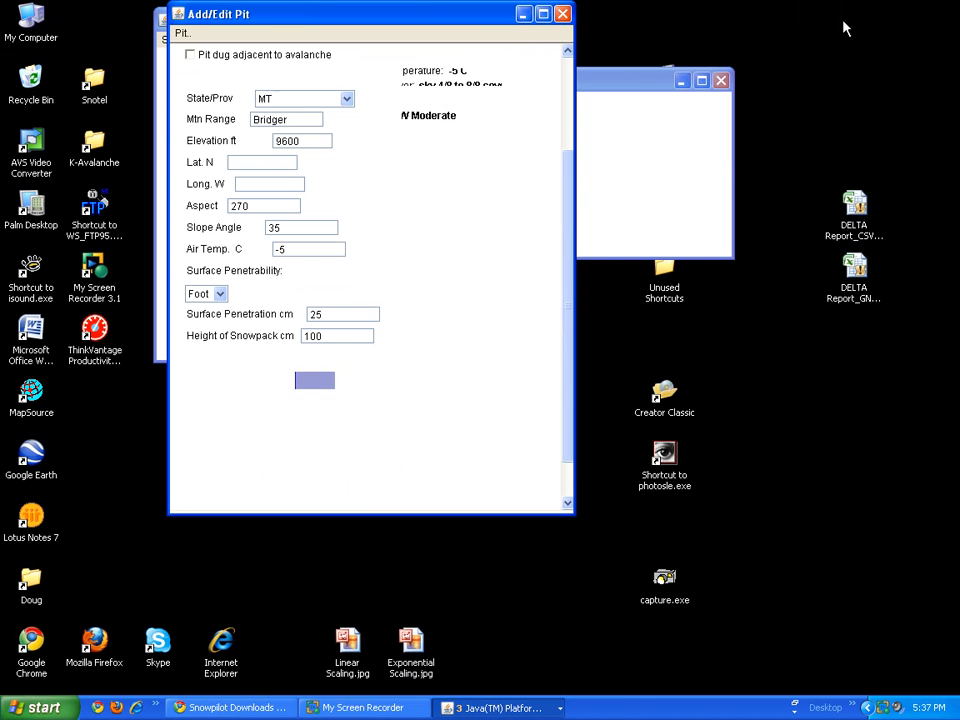
Add a Compression Test with result CTM, CT score 12, shear quality Q1, depth 48 cm and the comment "clean".
click(184, 40)
click(209, 104)
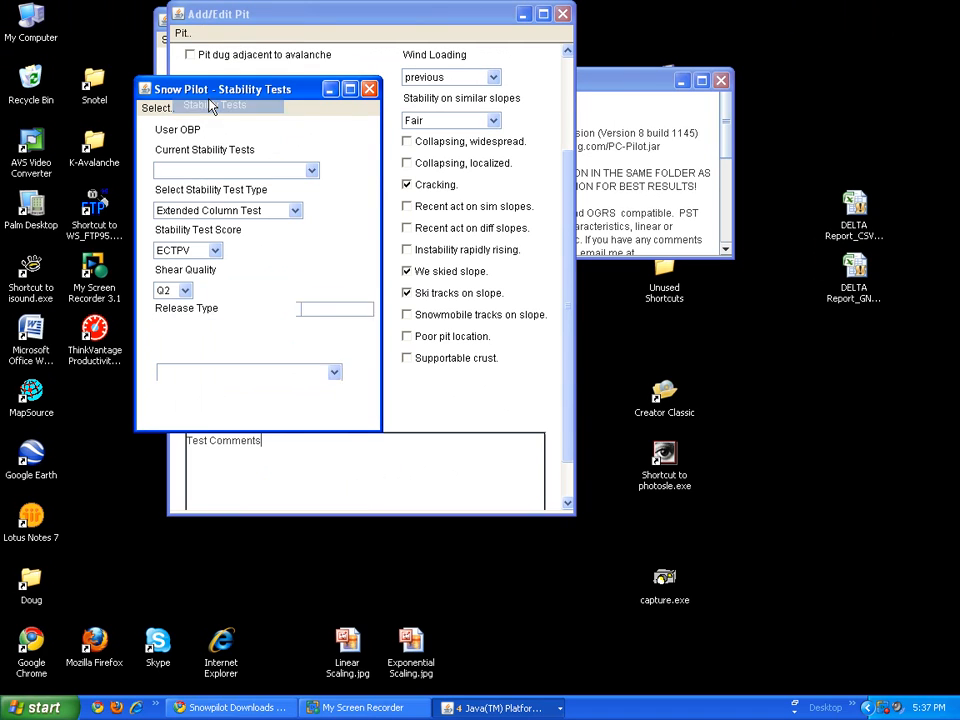
click(295, 211)
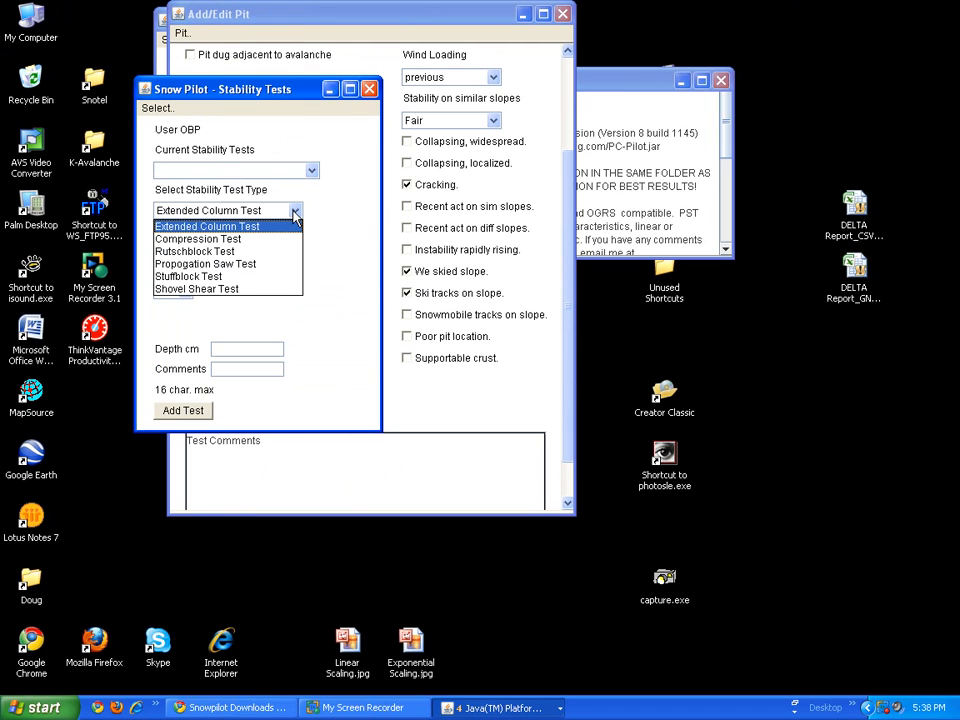
click(246, 240)
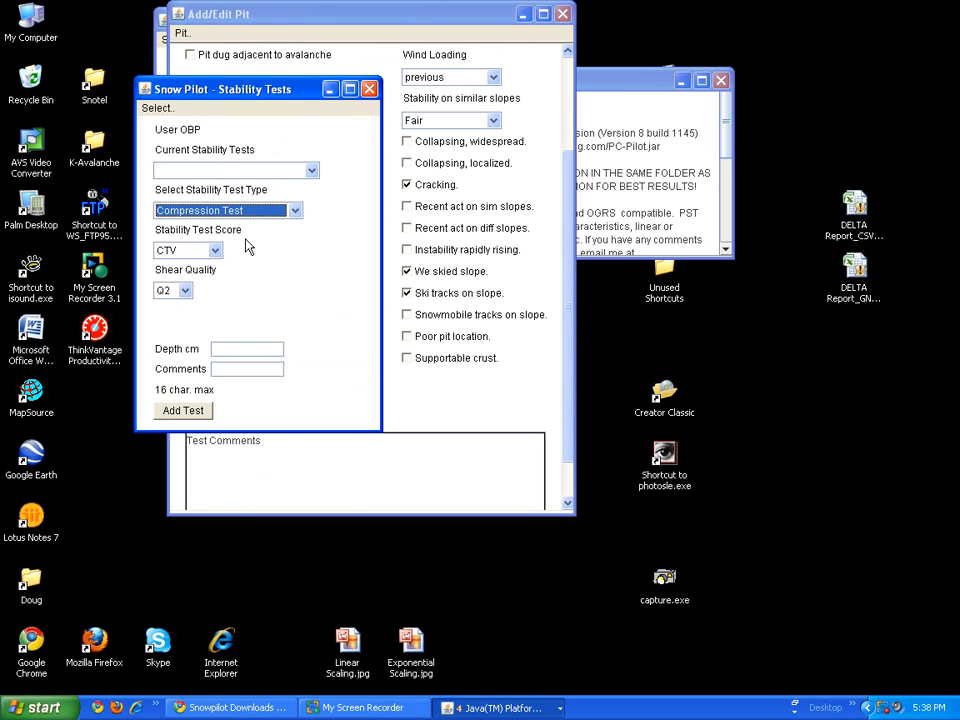
click(215, 251)
click(206, 292)
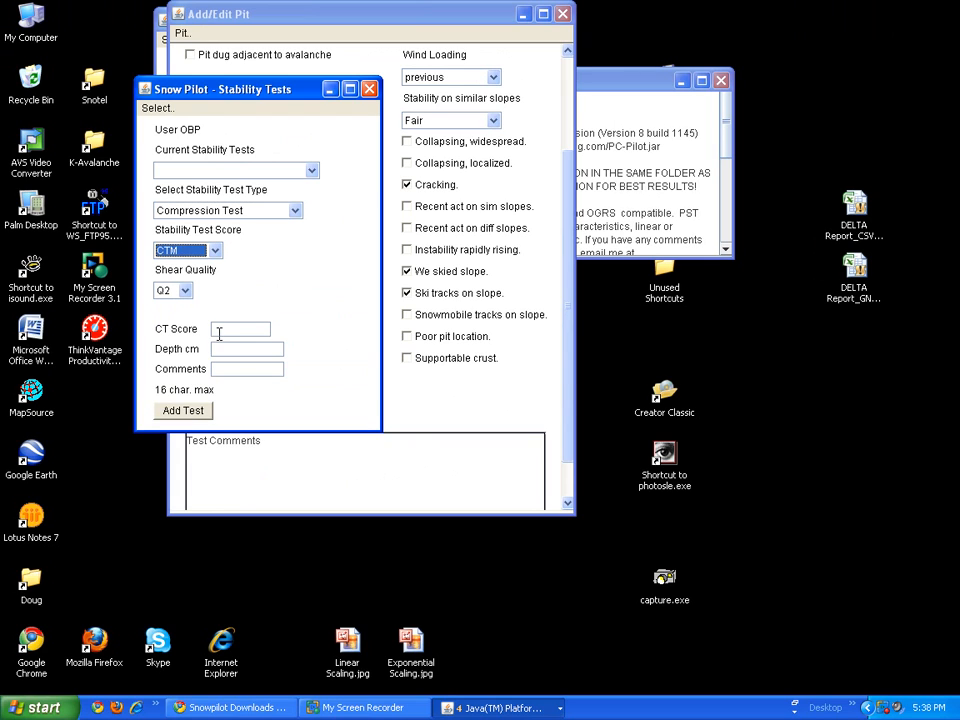
click(221, 331)
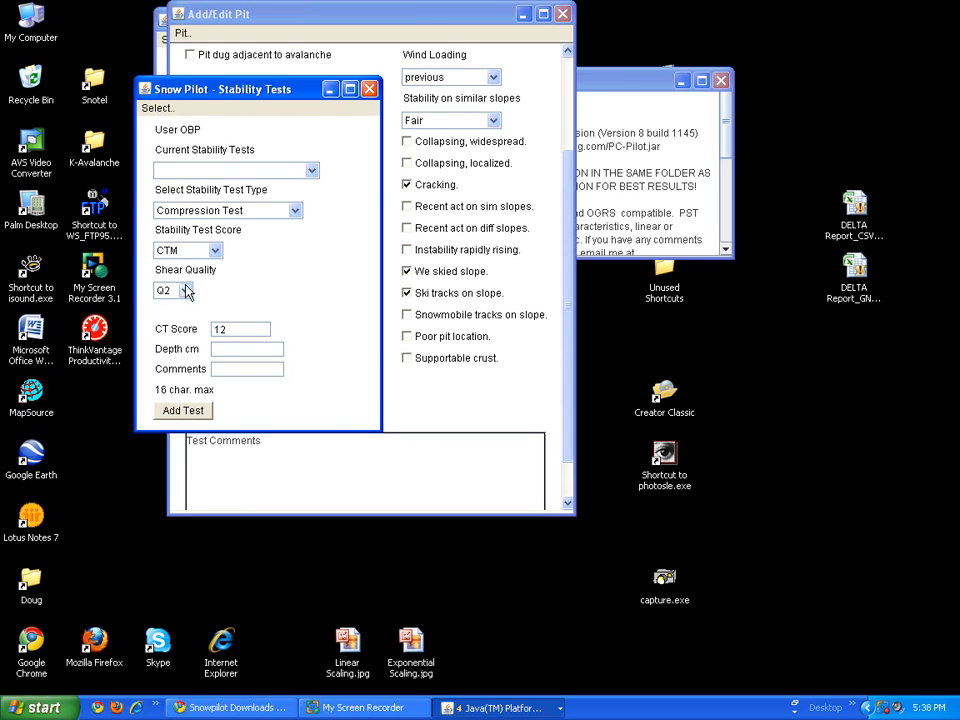
click(184, 290)
click(170, 314)
click(224, 346)
click(222, 369)
click(200, 408)
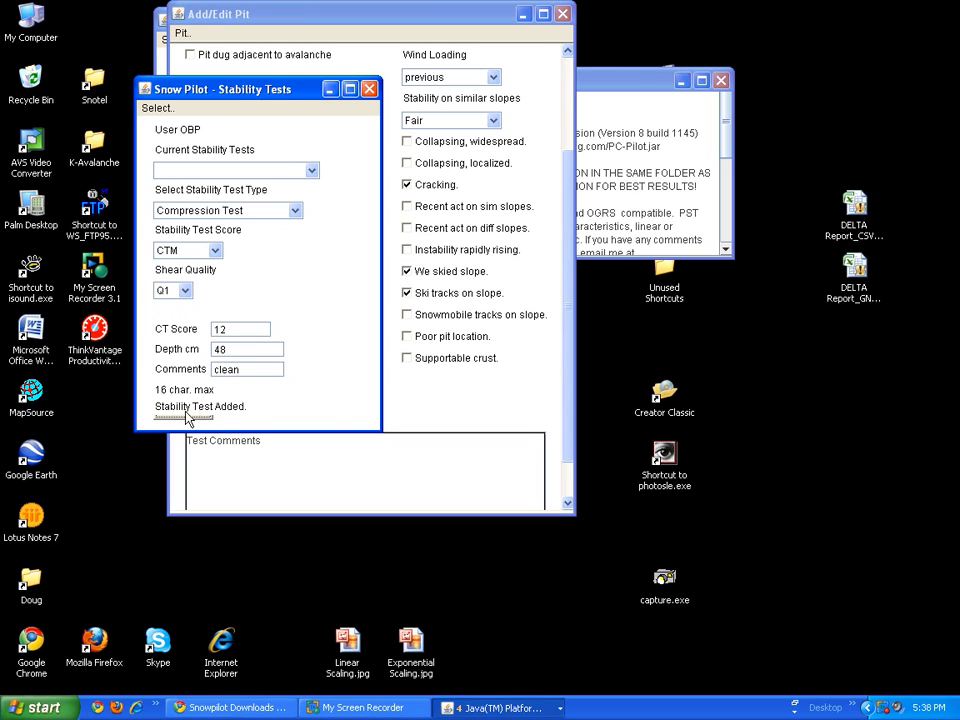
Add an Extended Column Test with result ECTP, shear quality Q1, ECT score 8 and depth 48 cm.
click(296, 212)
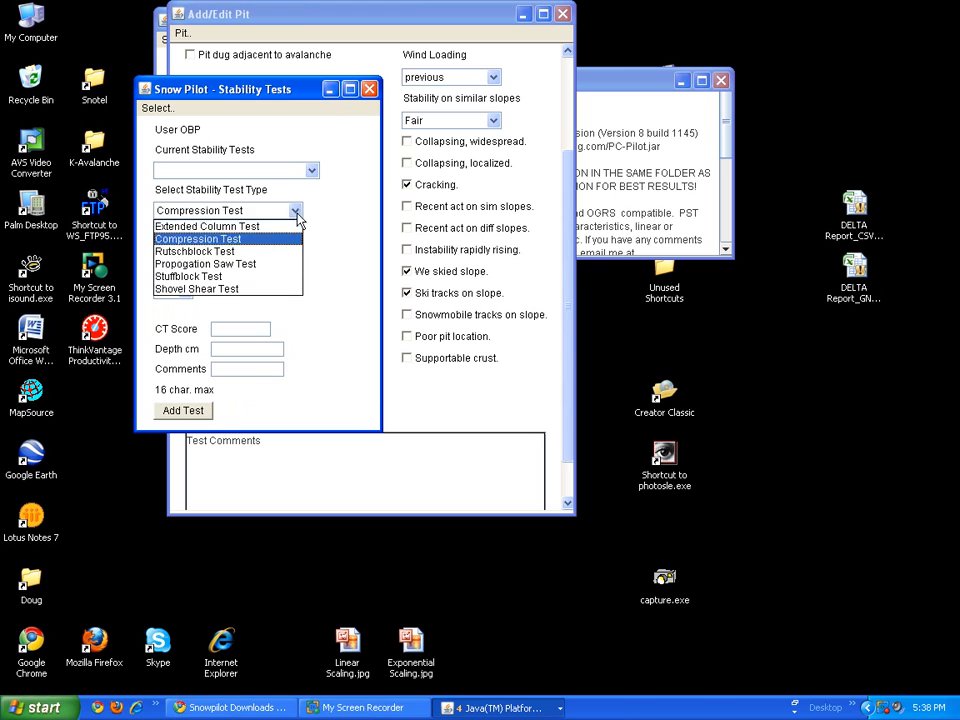
click(272, 235)
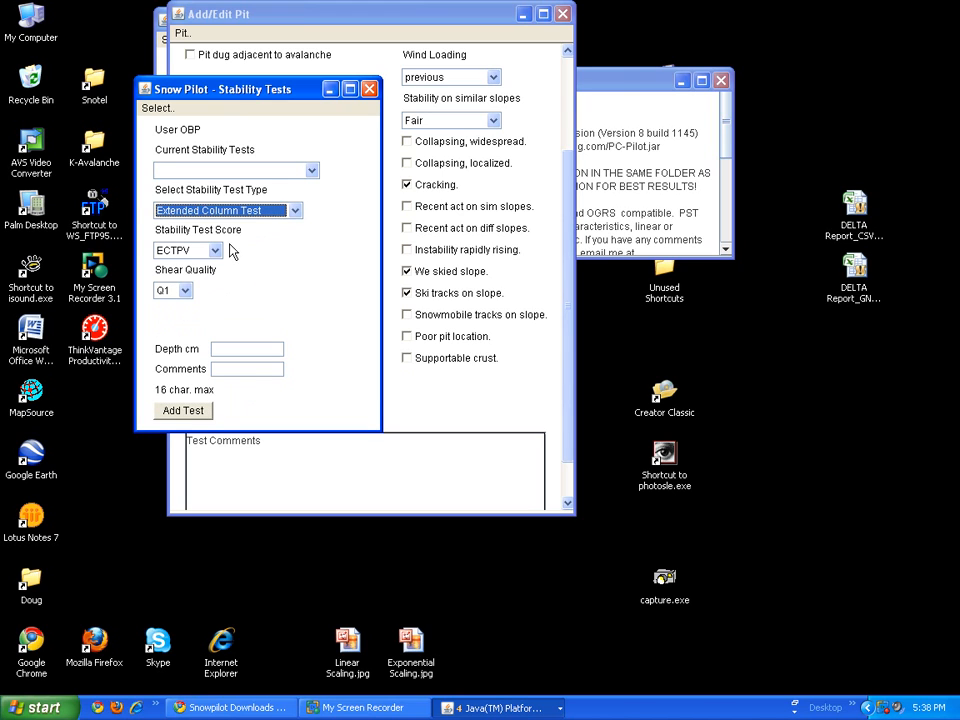
click(214, 250)
click(190, 276)
click(186, 290)
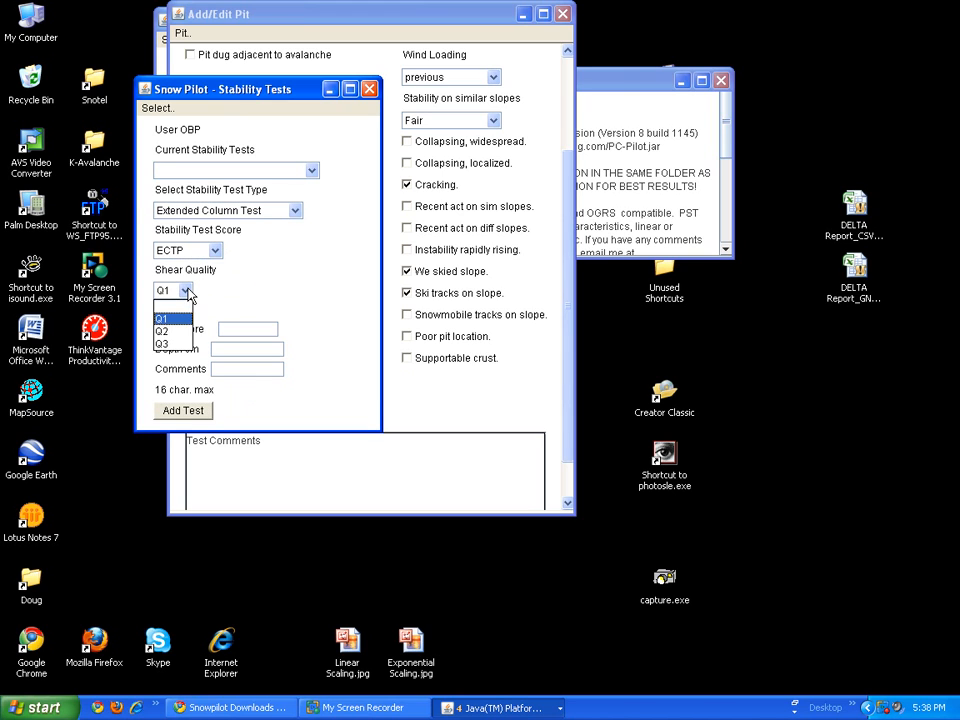
click(186, 290)
click(230, 329)
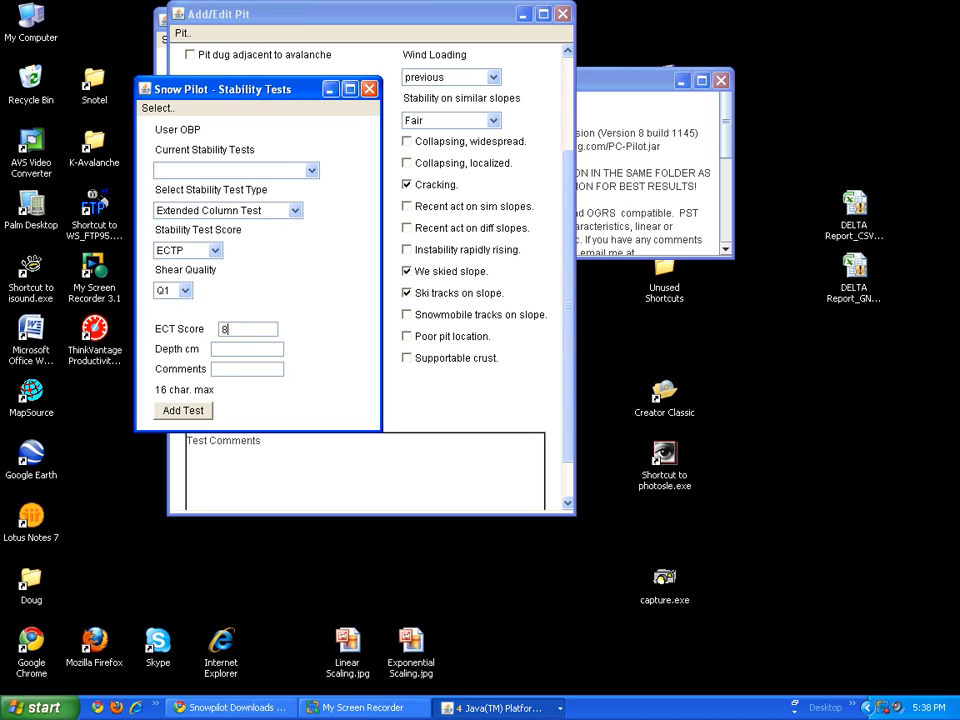
click(230, 348)
click(196, 410)
Record a second identical result for the existing ECTP stability test and close the stability test form.
click(312, 170)
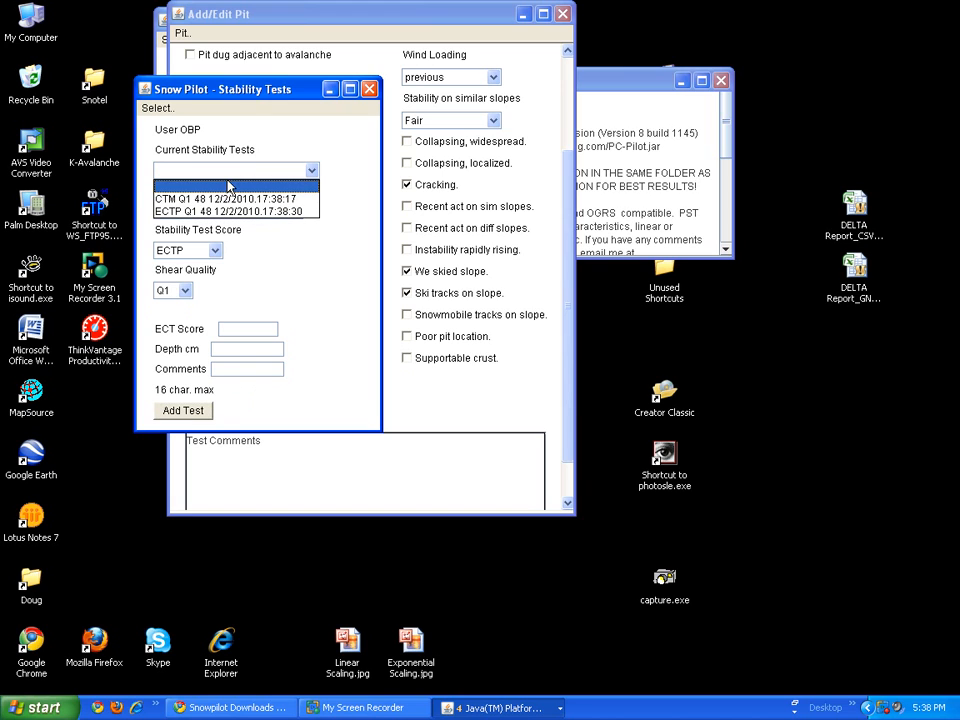
click(240, 212)
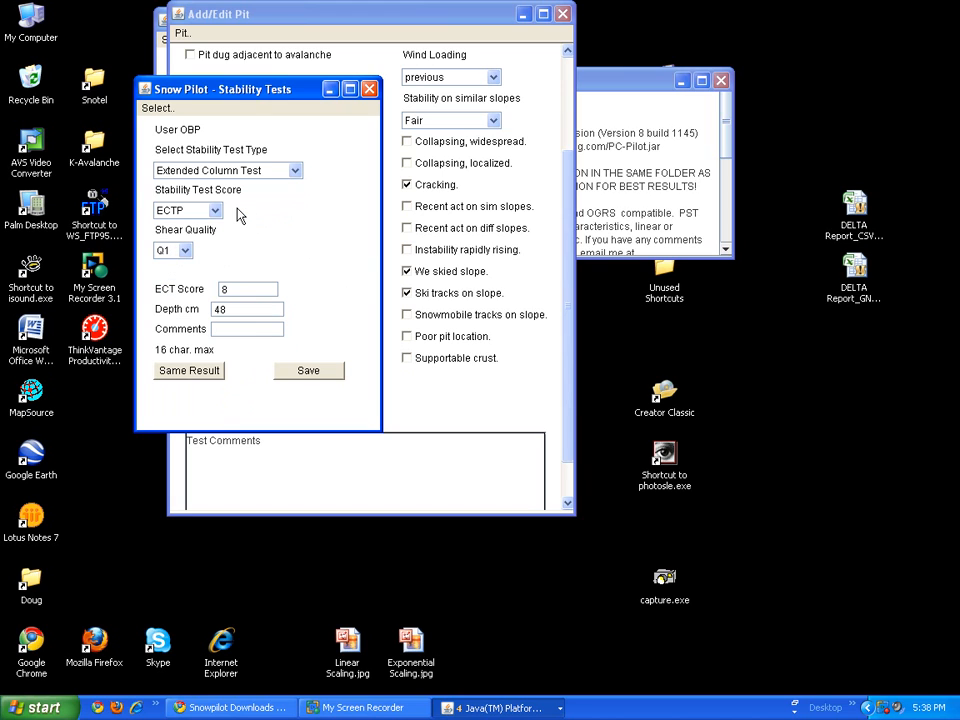
click(218, 375)
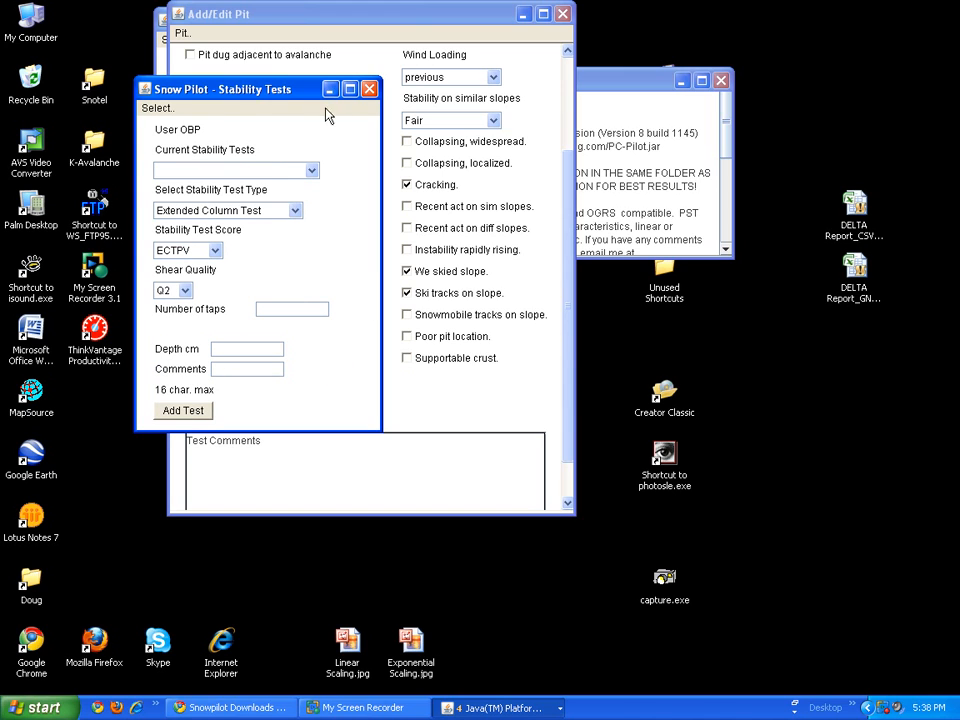
click(371, 90)
View the pit graph to check the recorded stability tests, and close it.
click(190, 36)
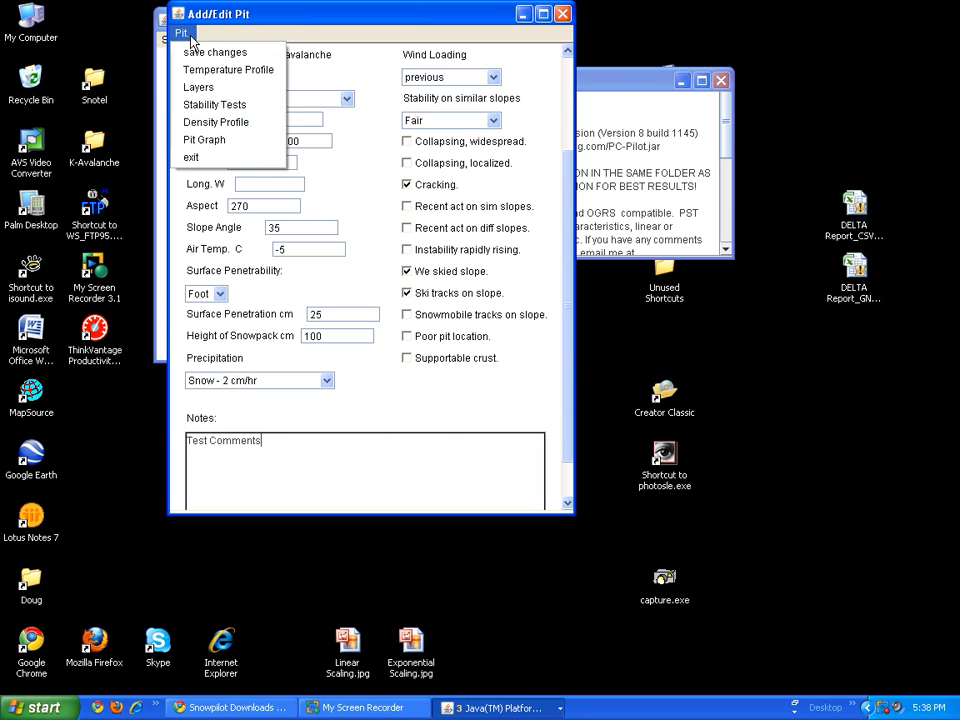
click(204, 140)
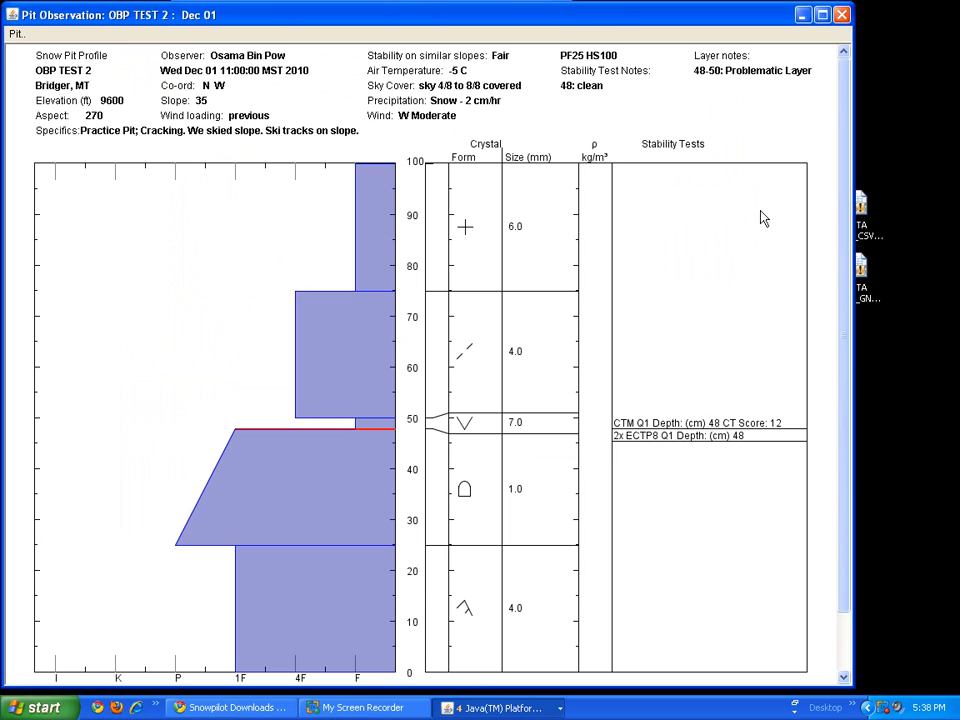
click(843, 14)
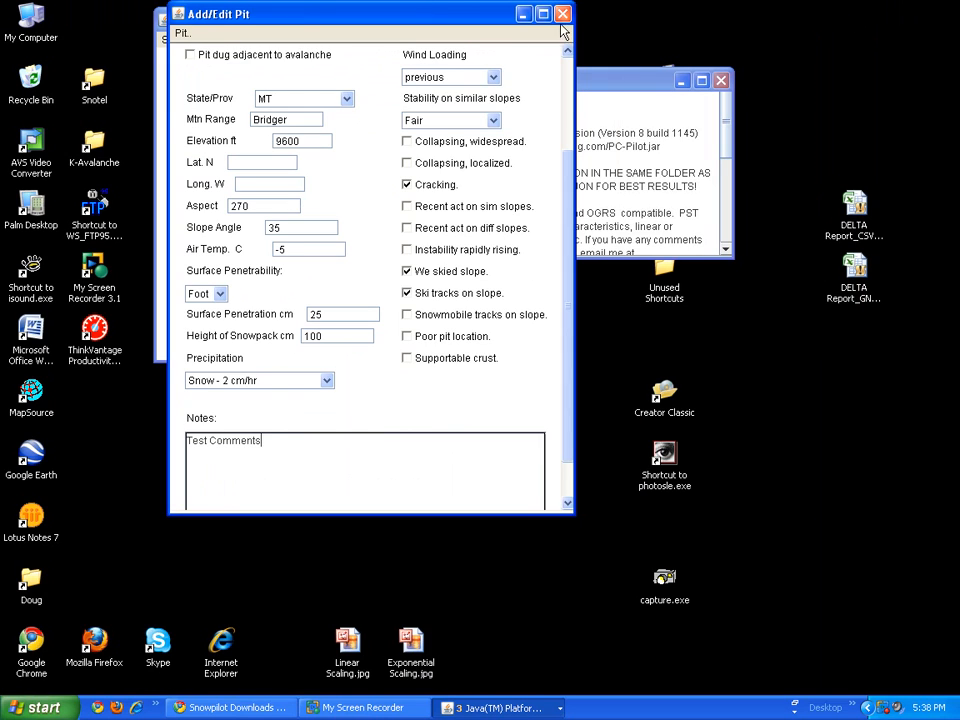
Start the pit's temperature profile with a point of -6 °C at a depth of 100 cm.
click(182, 33)
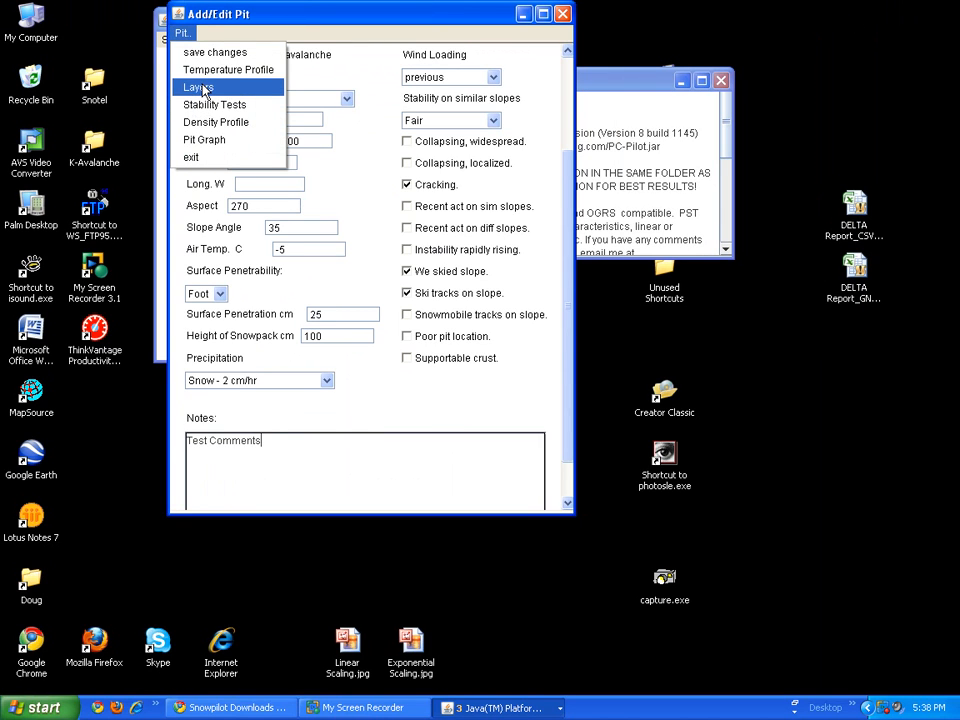
click(206, 70)
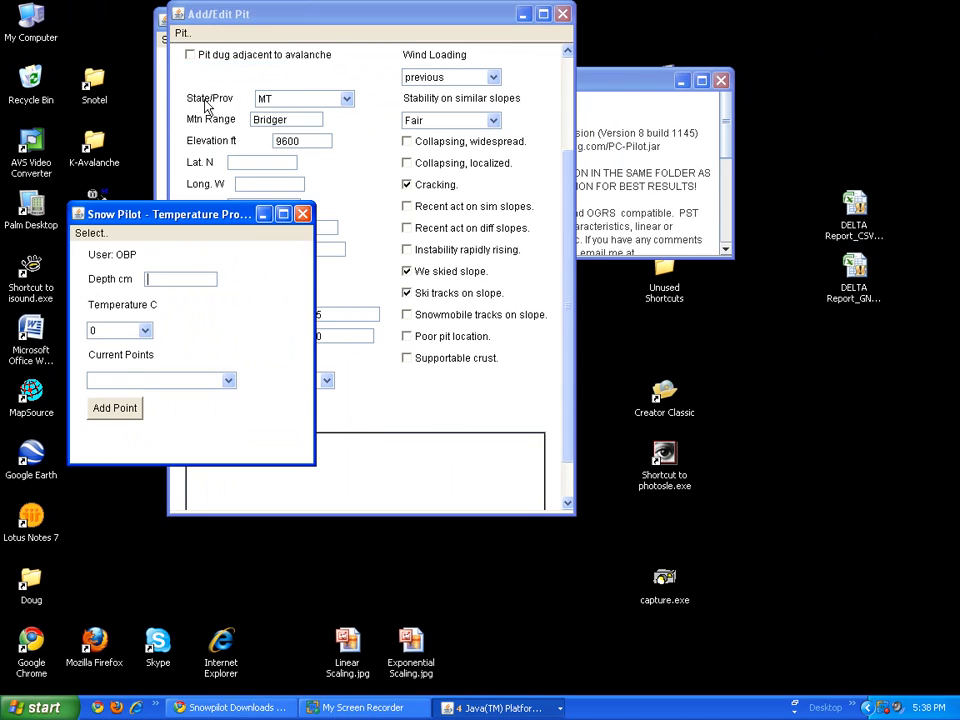
click(167, 279)
text(100)
click(145, 331)
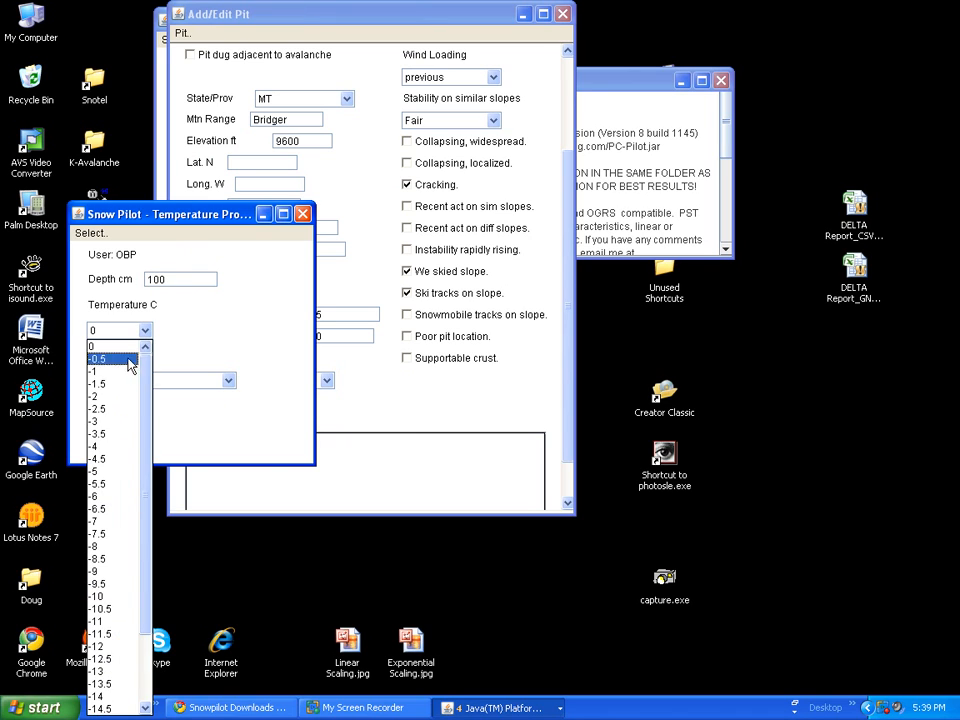
click(125, 498)
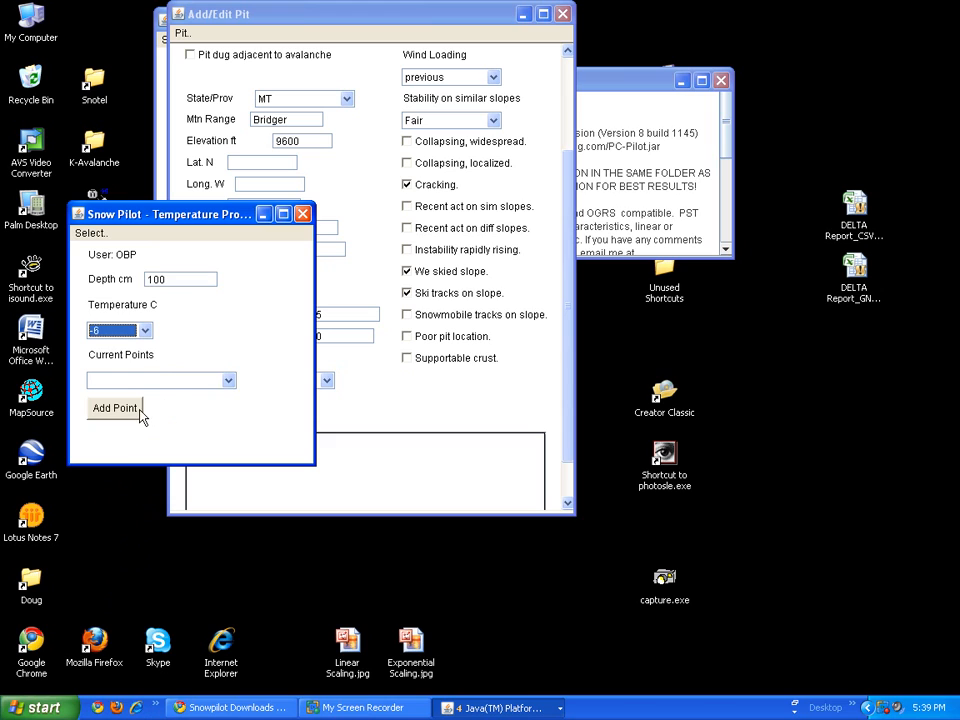
click(114, 408)
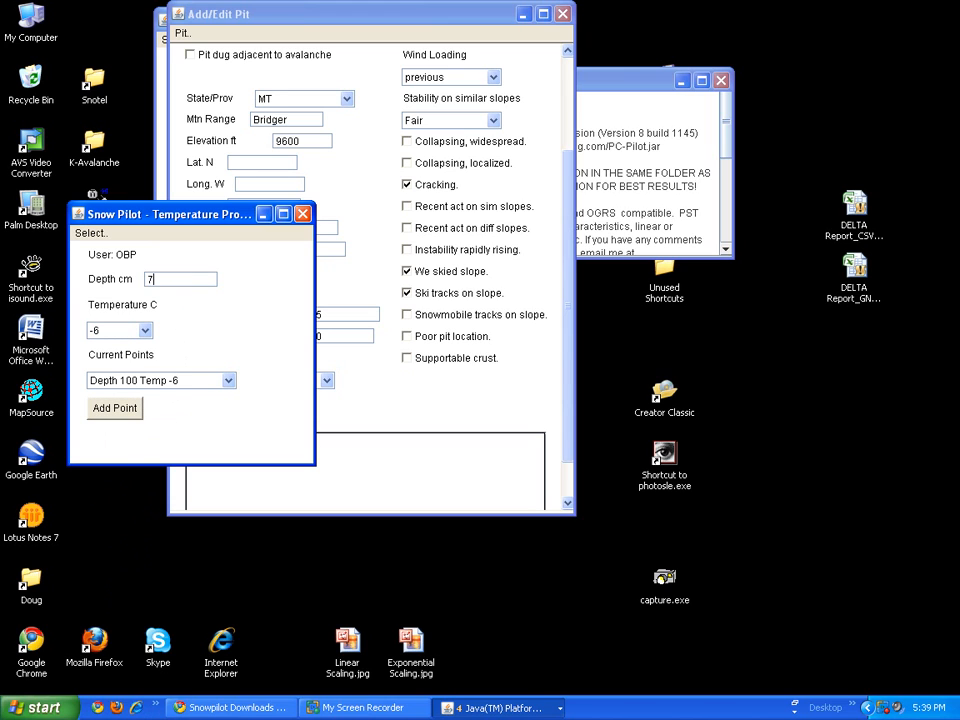
Add temperature points of -5 °C at 70 cm and -2 °C at 30 cm.
click(145, 331)
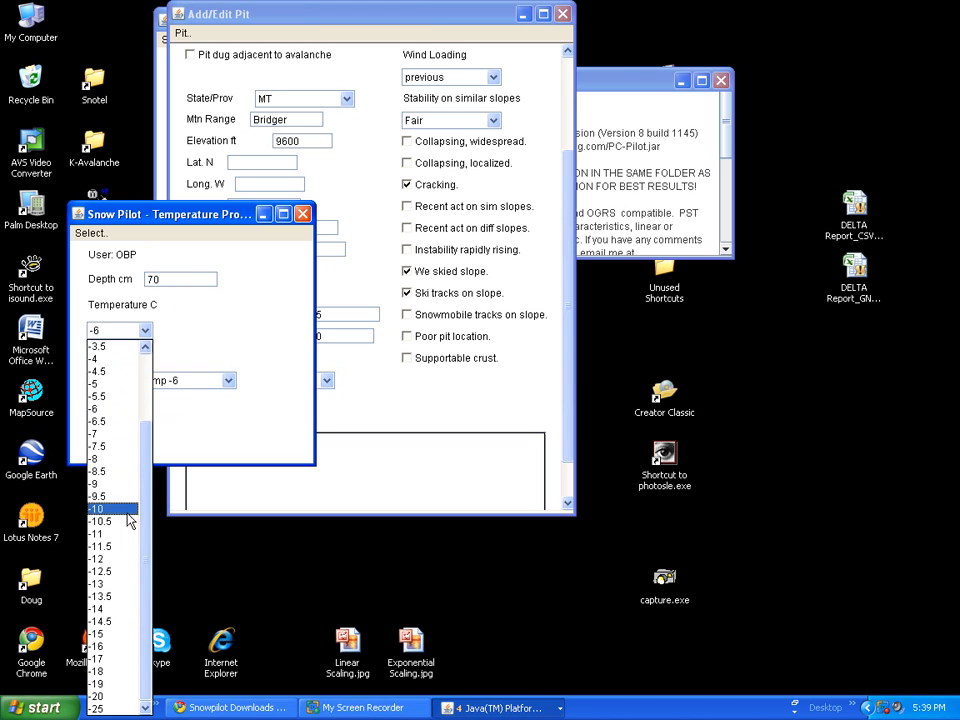
click(133, 390)
click(137, 410)
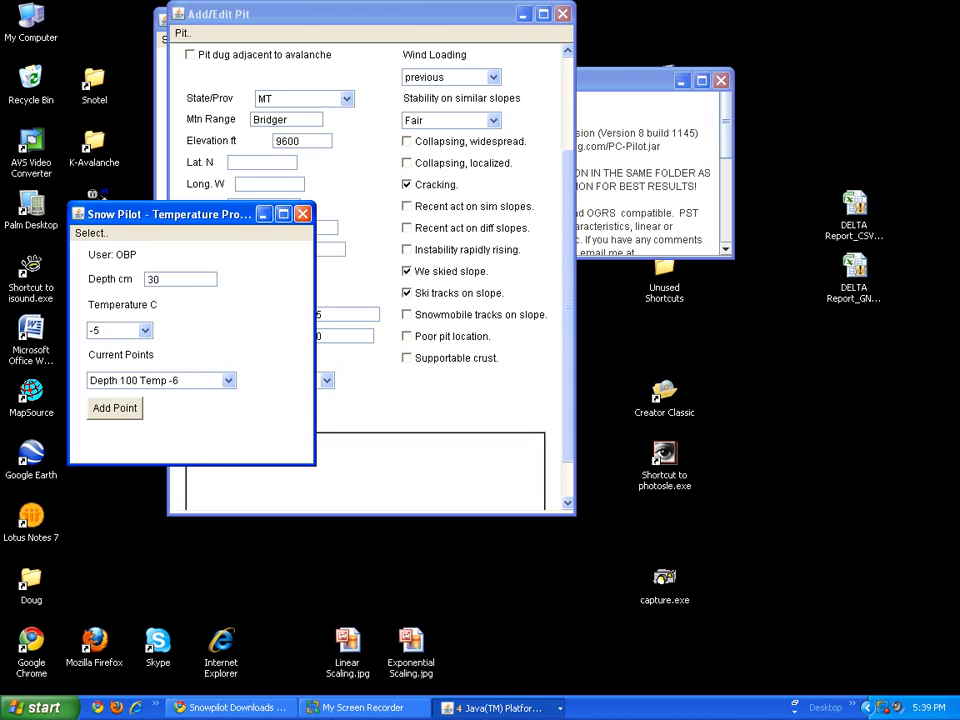
click(145, 331)
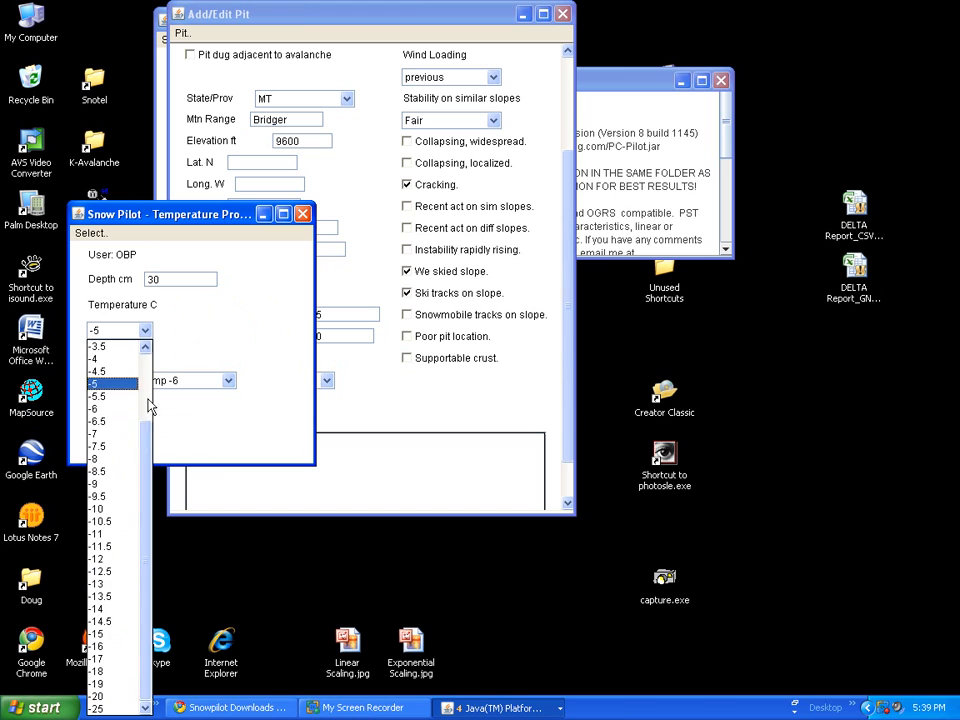
drag(152, 448, 148, 380)
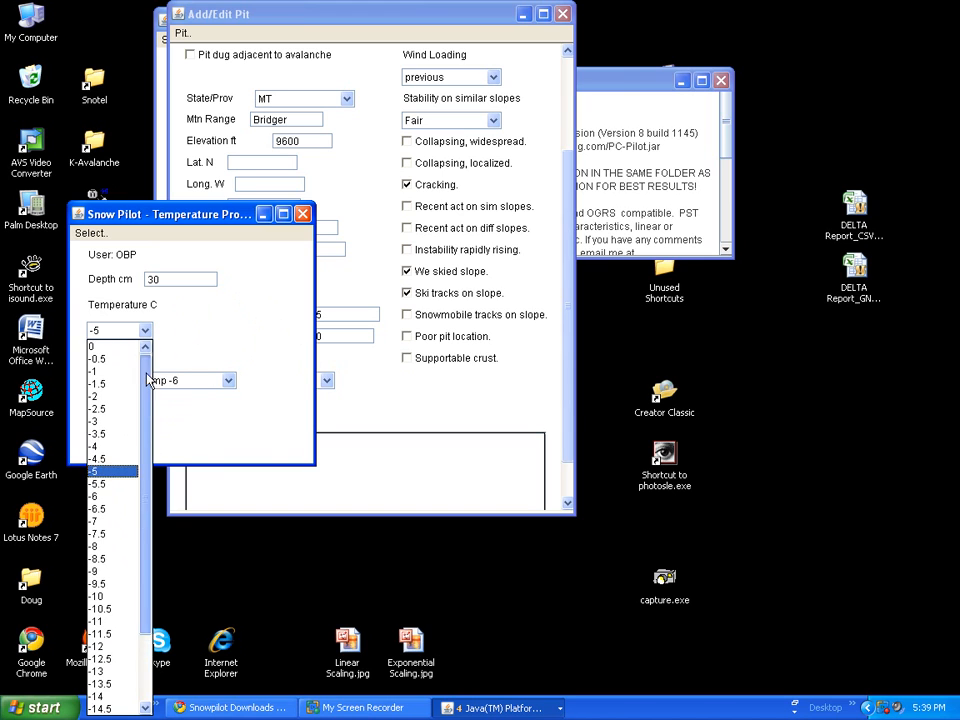
click(118, 397)
click(122, 408)
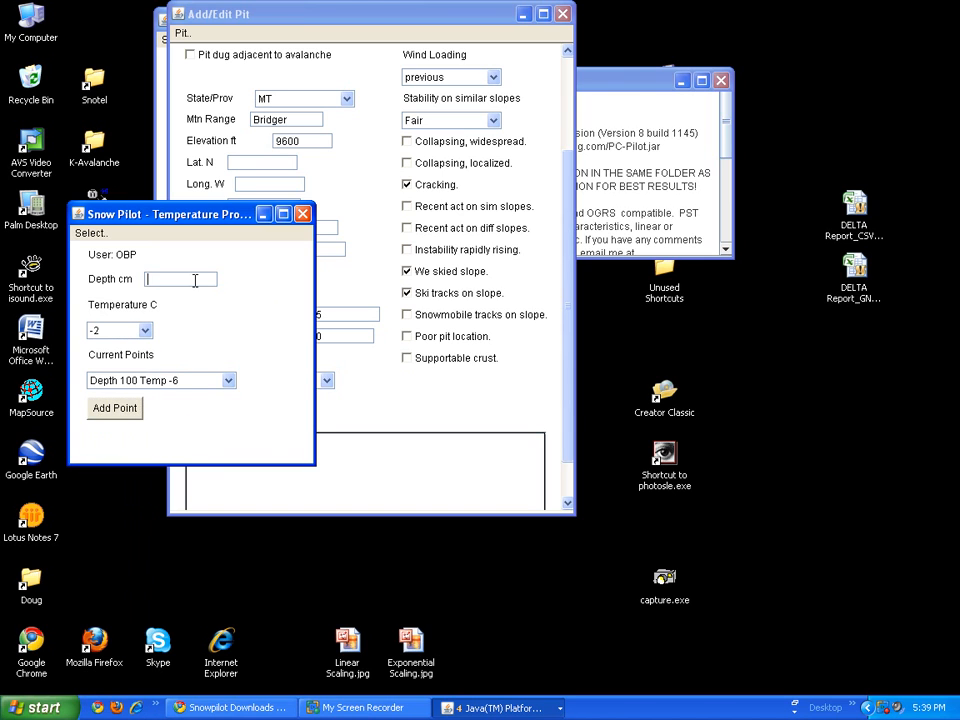
Add a temperature point of -1 °C at 0 cm and close the temperature profile form.
click(145, 331)
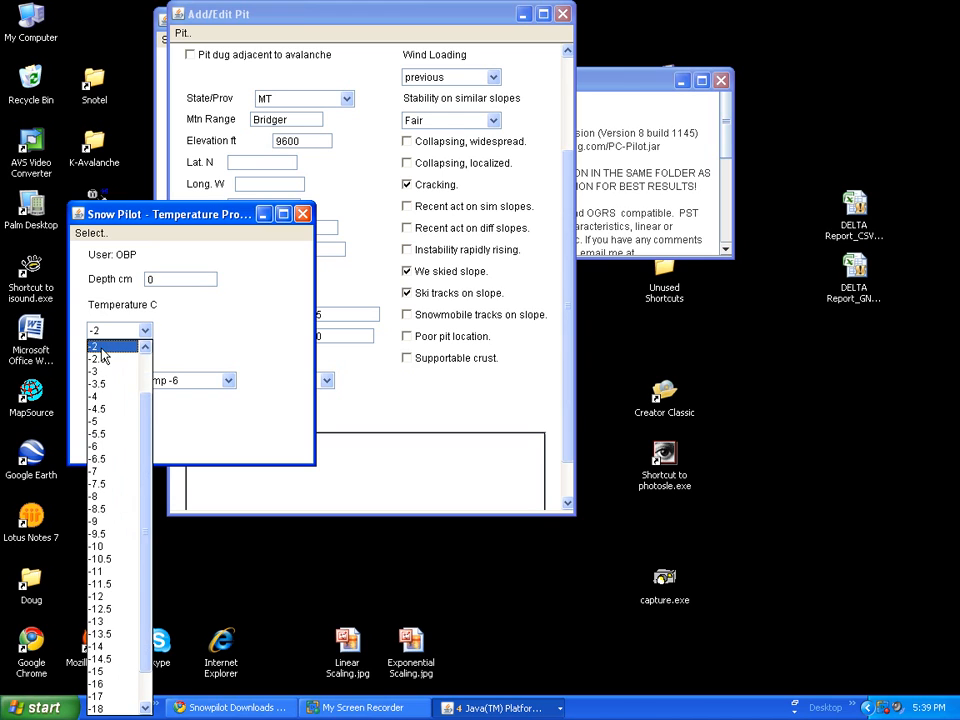
click(112, 371)
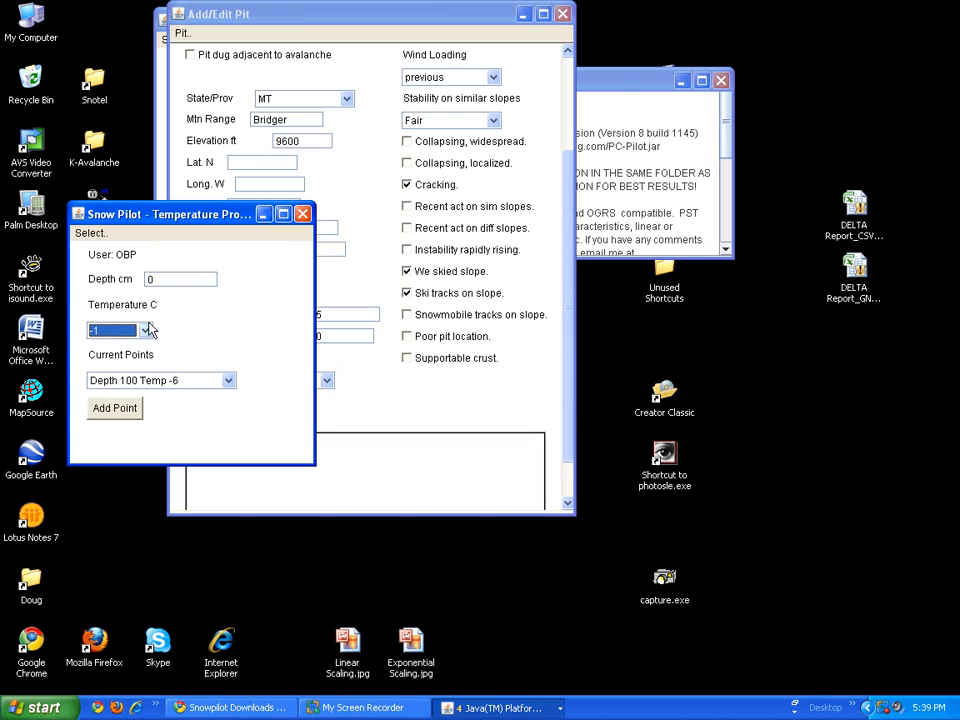
click(118, 410)
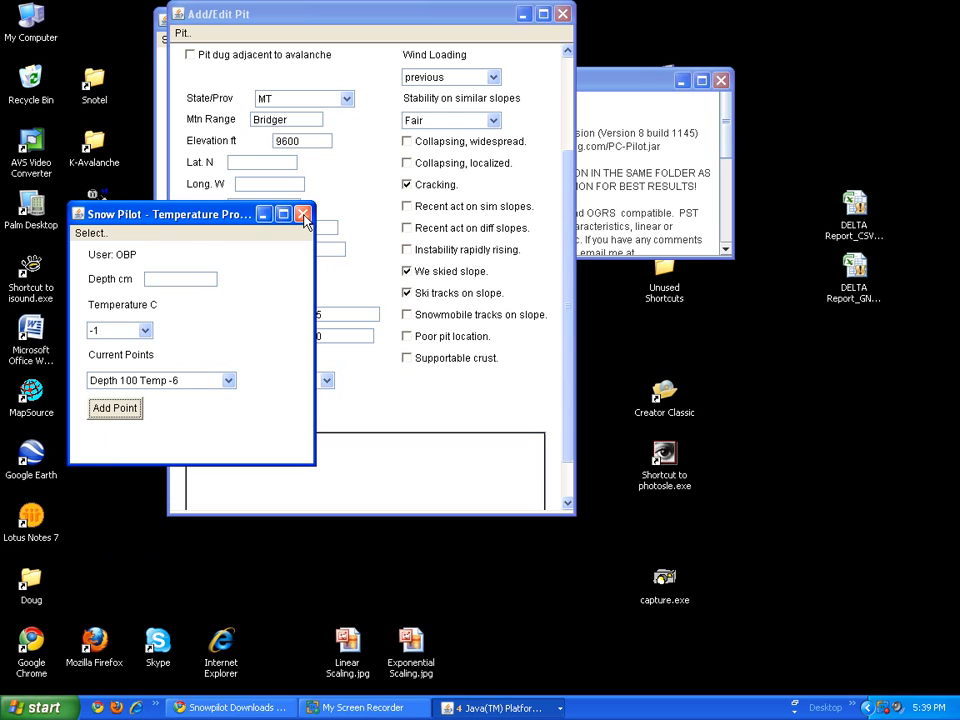
click(303, 214)
View the pit graph to check the plotted temperature profile, and close it.
click(182, 33)
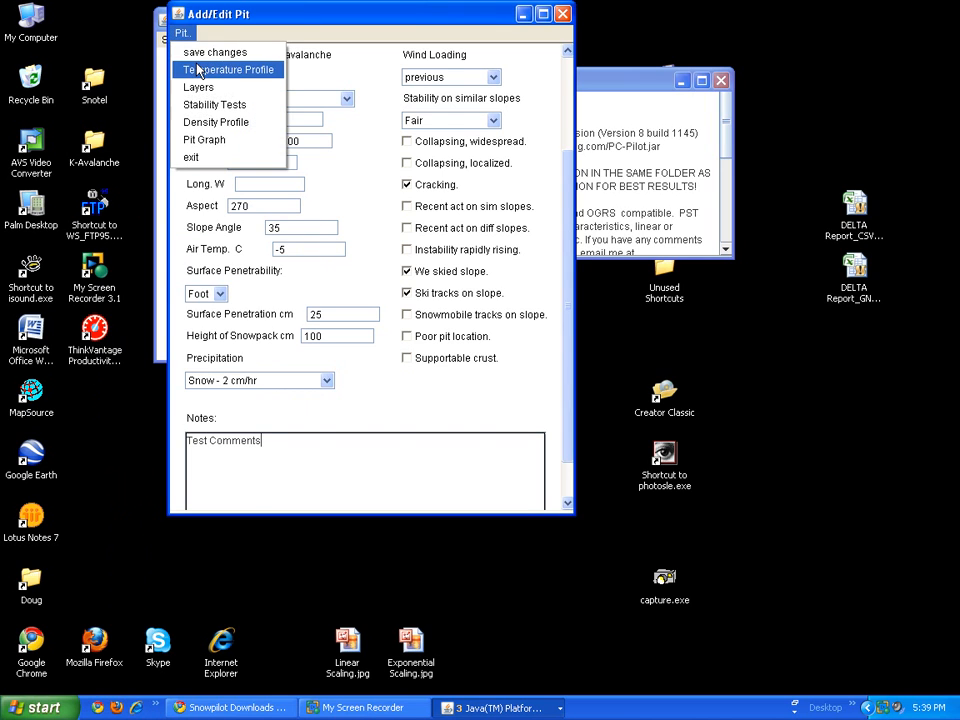
click(214, 140)
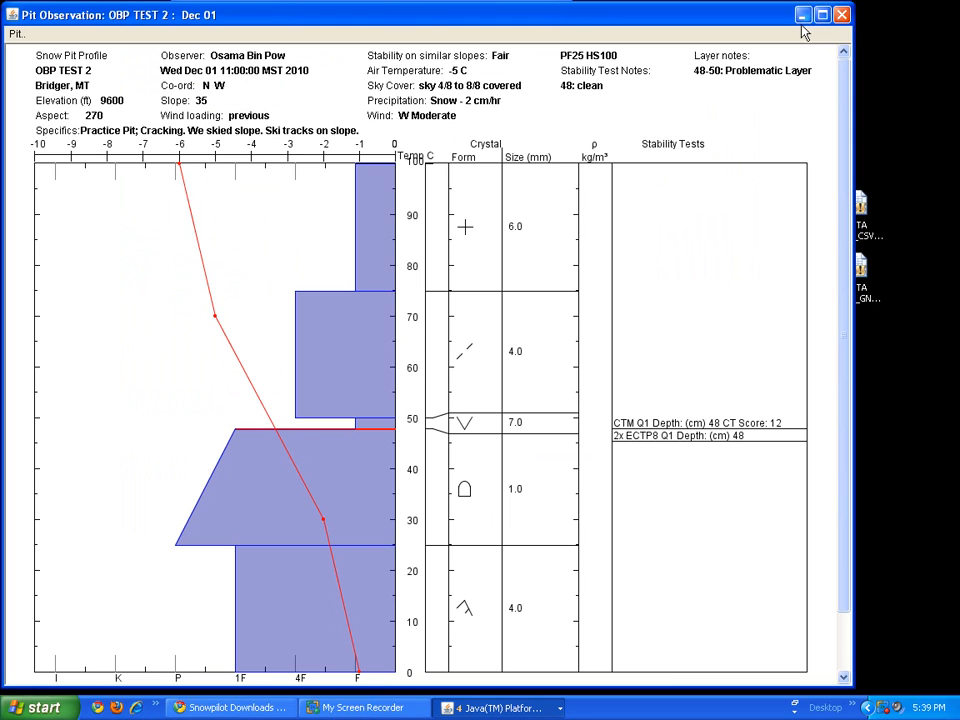
click(841, 15)
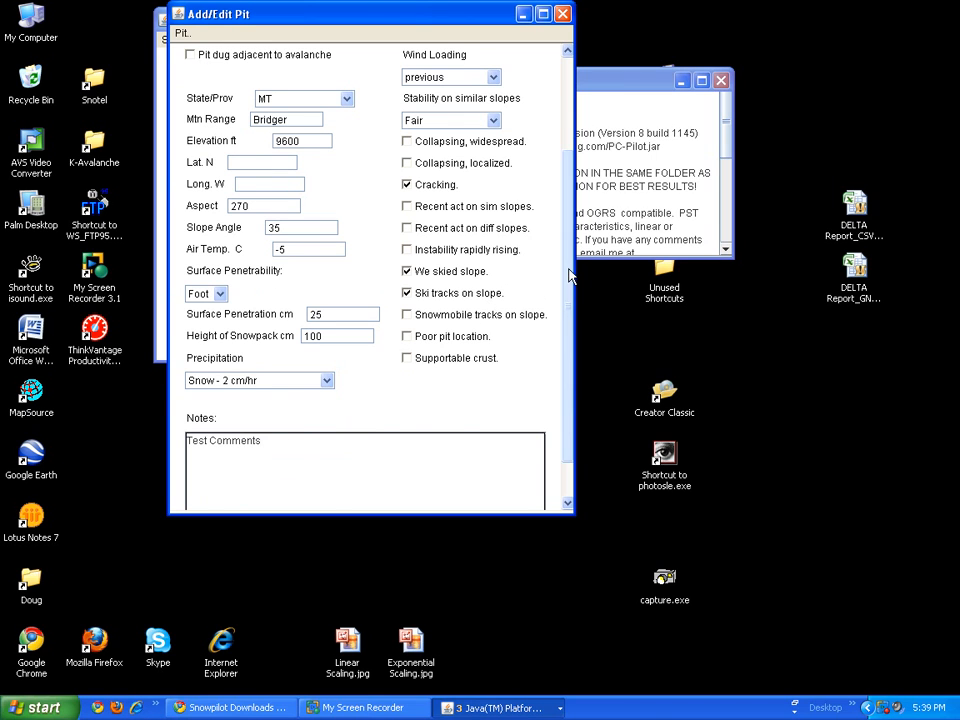
Save the changes to the pit and open the saved pit "OBP TEST 2 : Dec 01" from the main menu.
scroll(568, 275, up, 3)
click(181, 36)
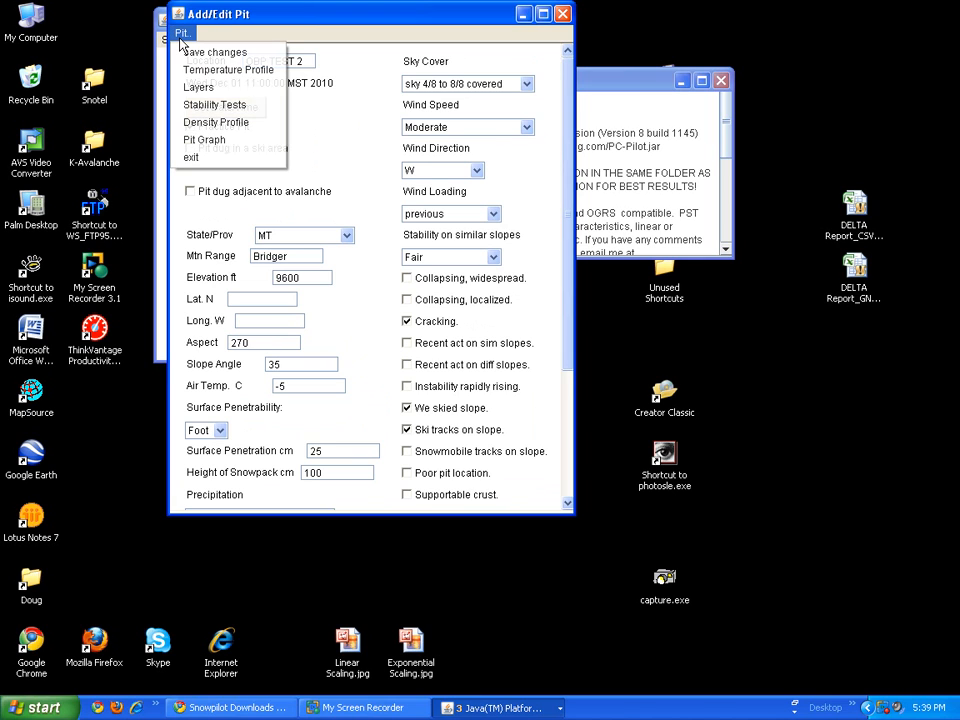
click(187, 51)
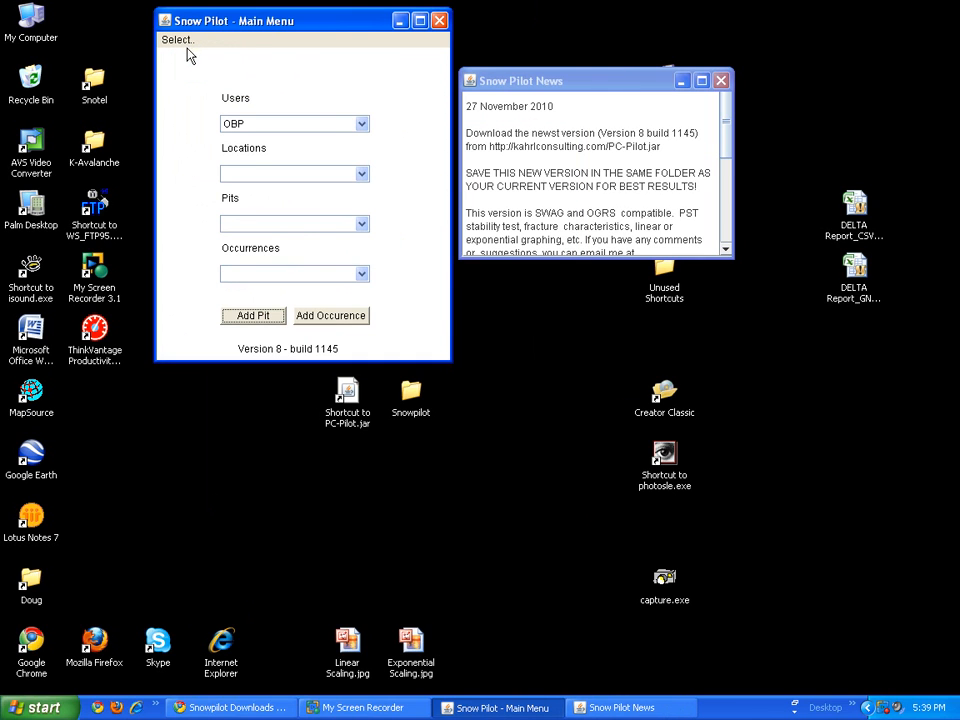
click(362, 224)
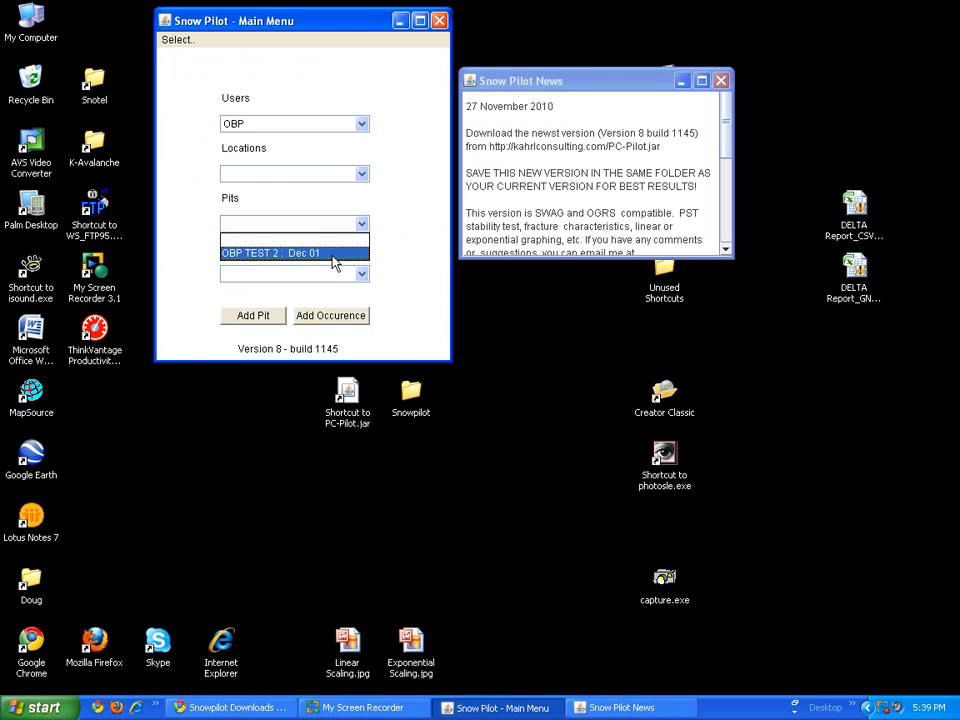
click(334, 262)
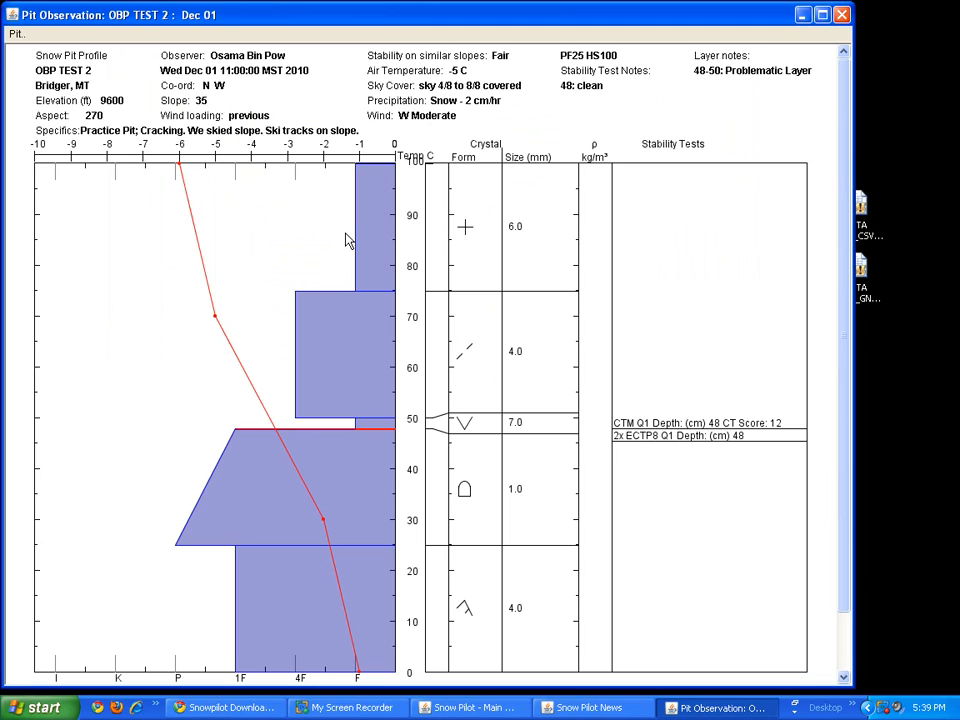
Save the pit image as "OBP TEST 2.jpg" in the Snowpilot folder, close the pit observation and exit the program.
click(18, 34)
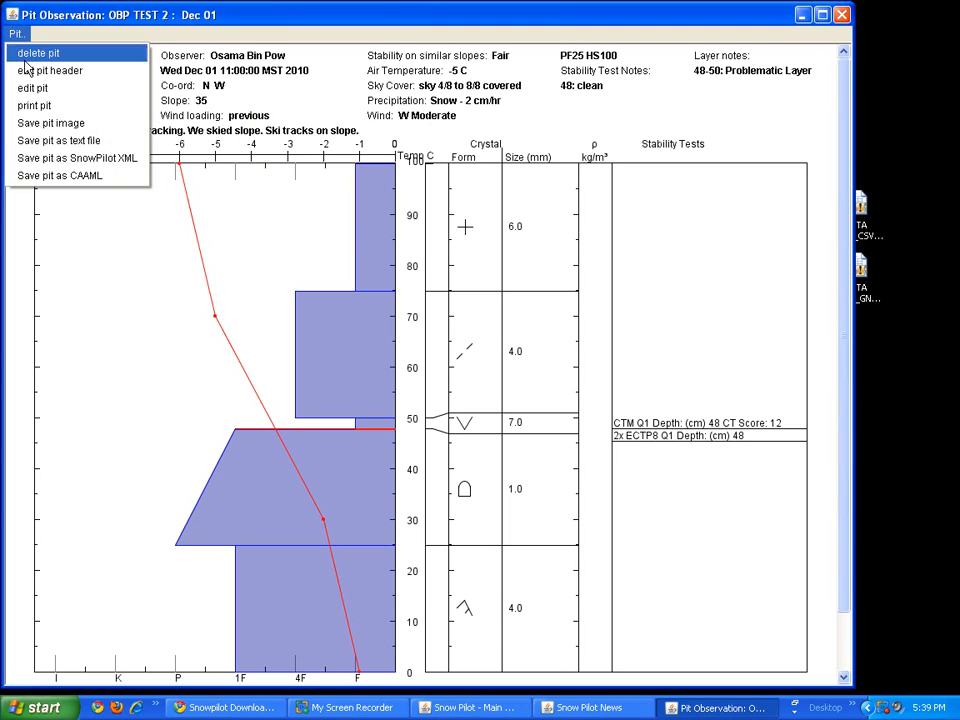
click(38, 123)
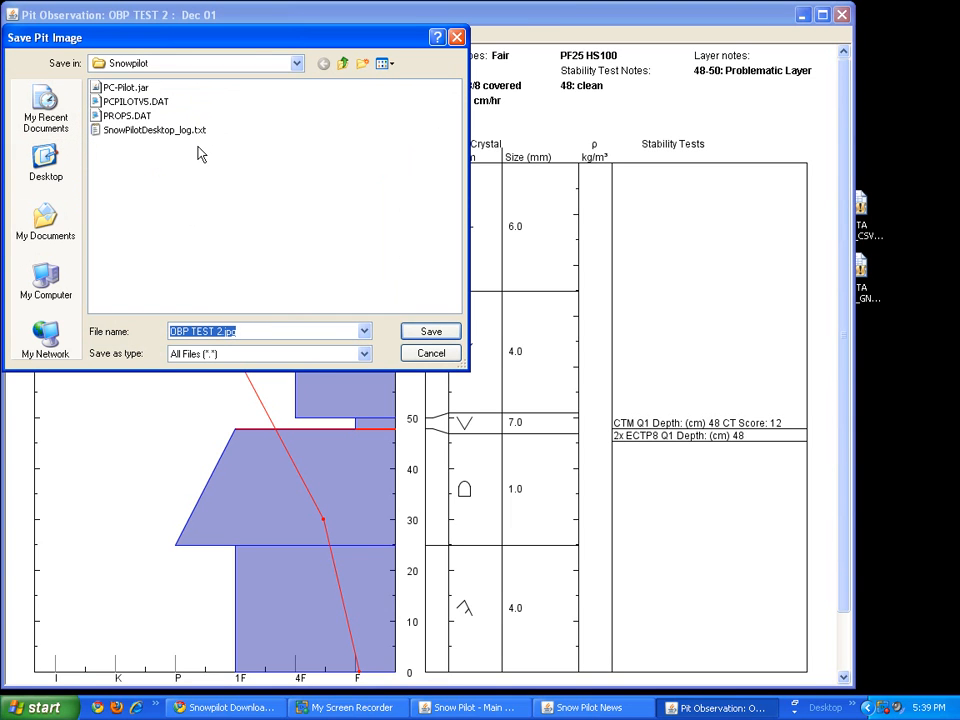
click(430, 332)
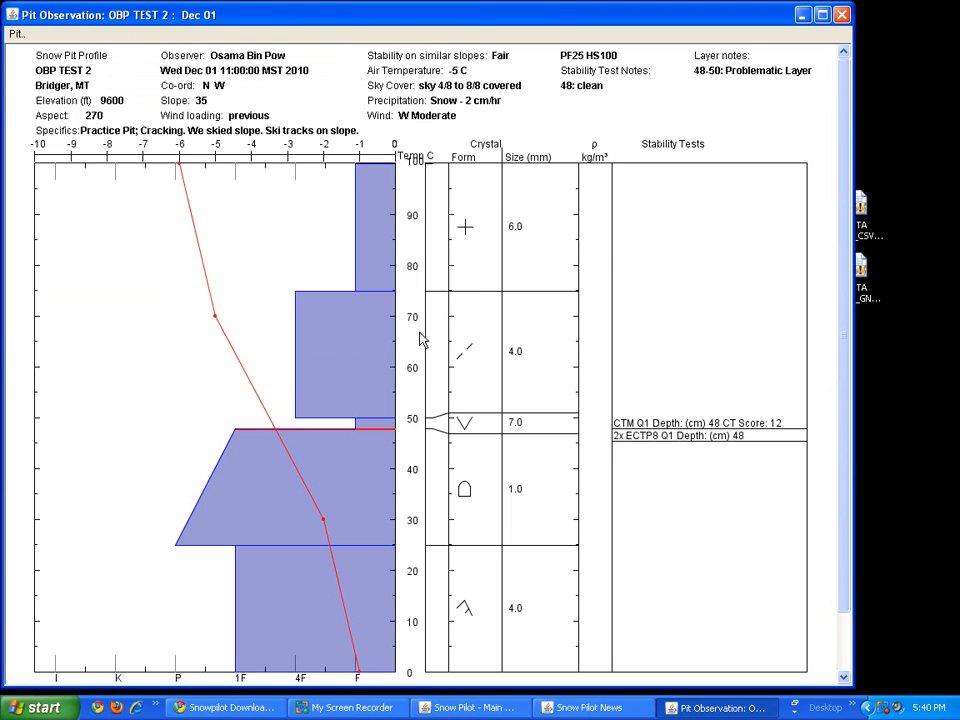
click(843, 15)
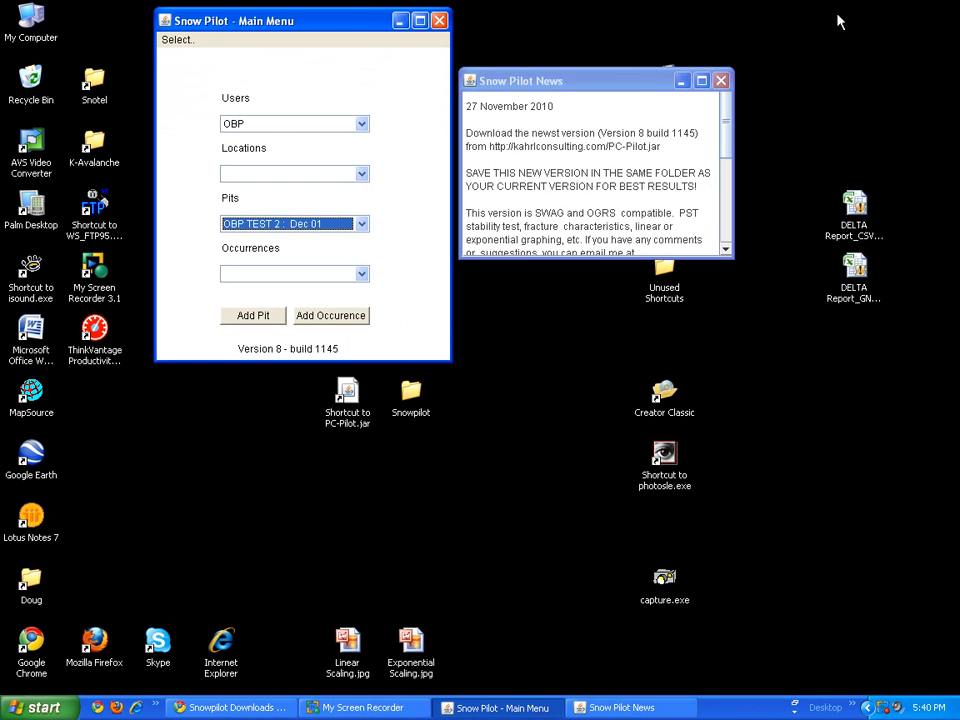
click(437, 17)
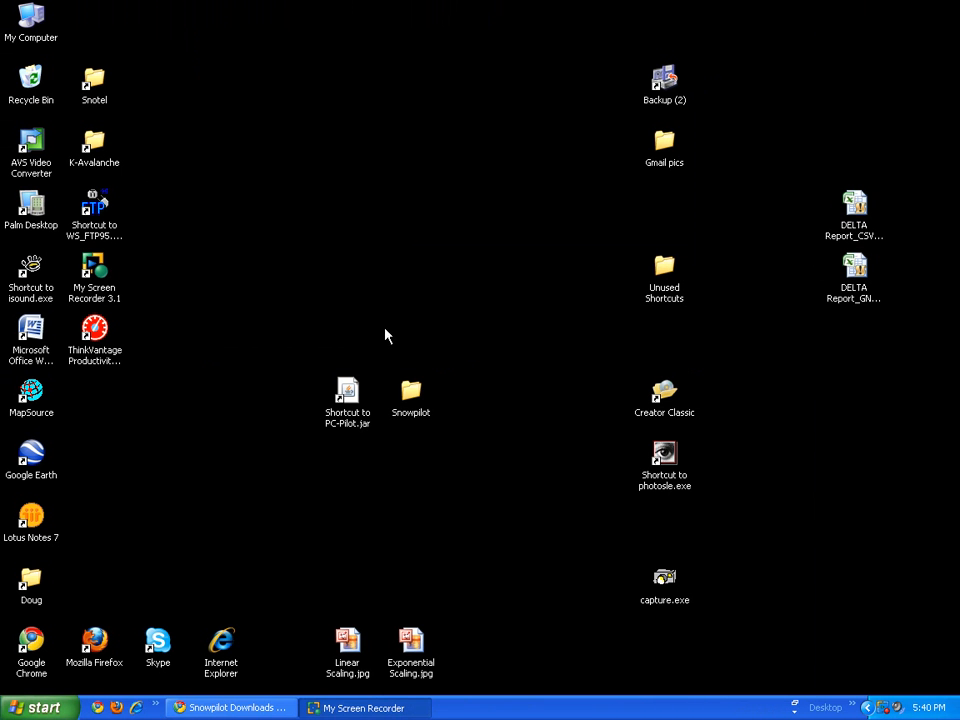
Start SnowPilot again from its desktop shortcut and check the list of saved pits in the main menu.
click(350, 400)
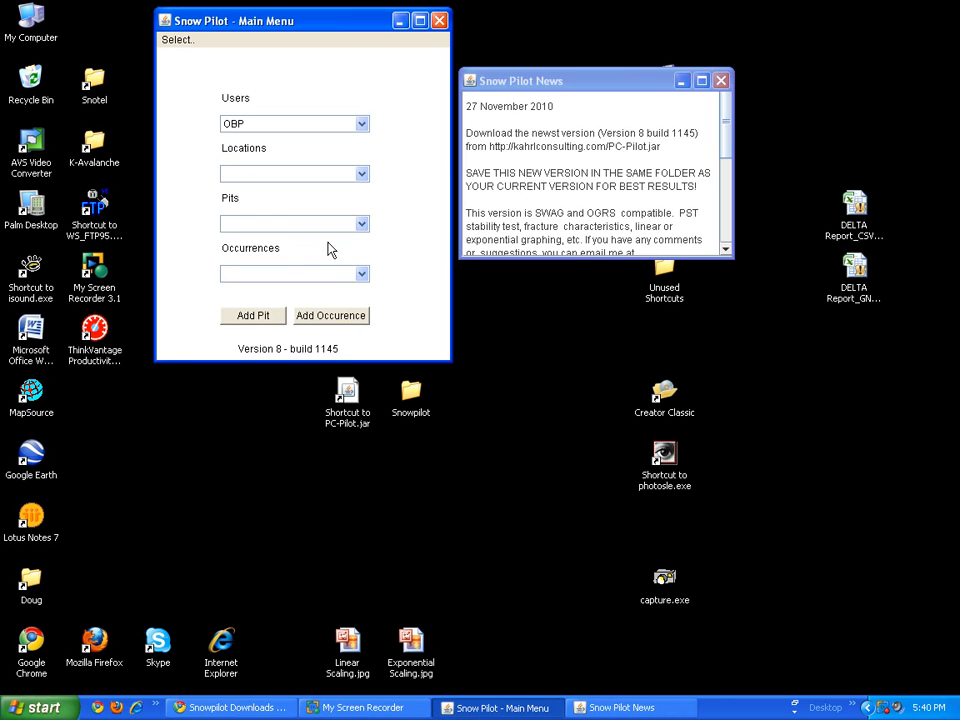
click(364, 224)
click(368, 228)
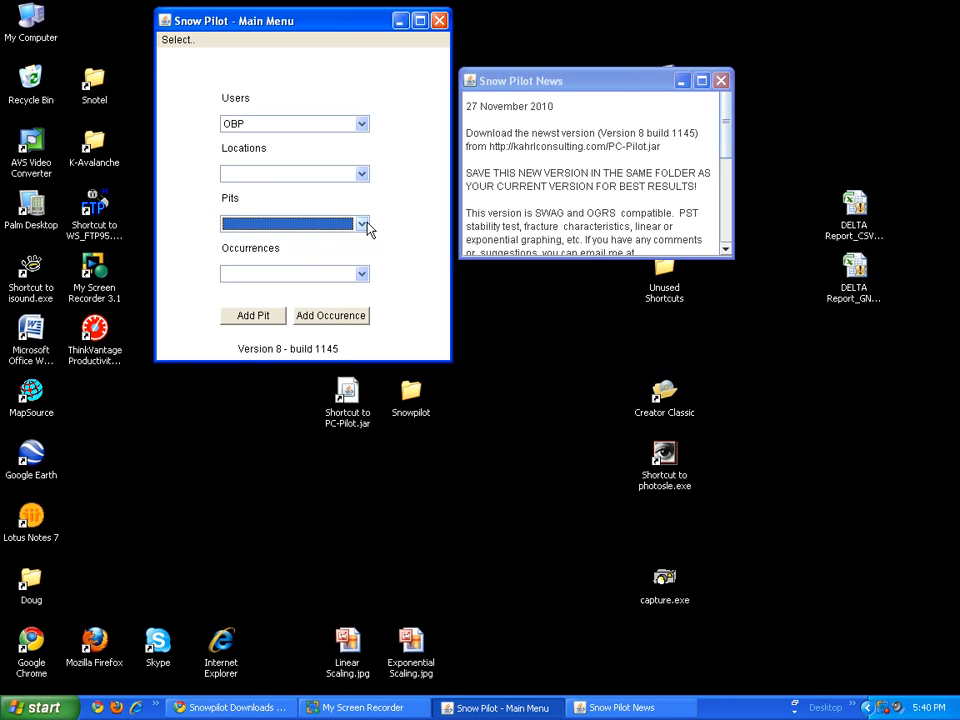
View the saved image "OBP TEST 2.jpg" from the Snowpilot folder, and close the image and the folder.
double_click(405, 405)
double_click(246, 265)
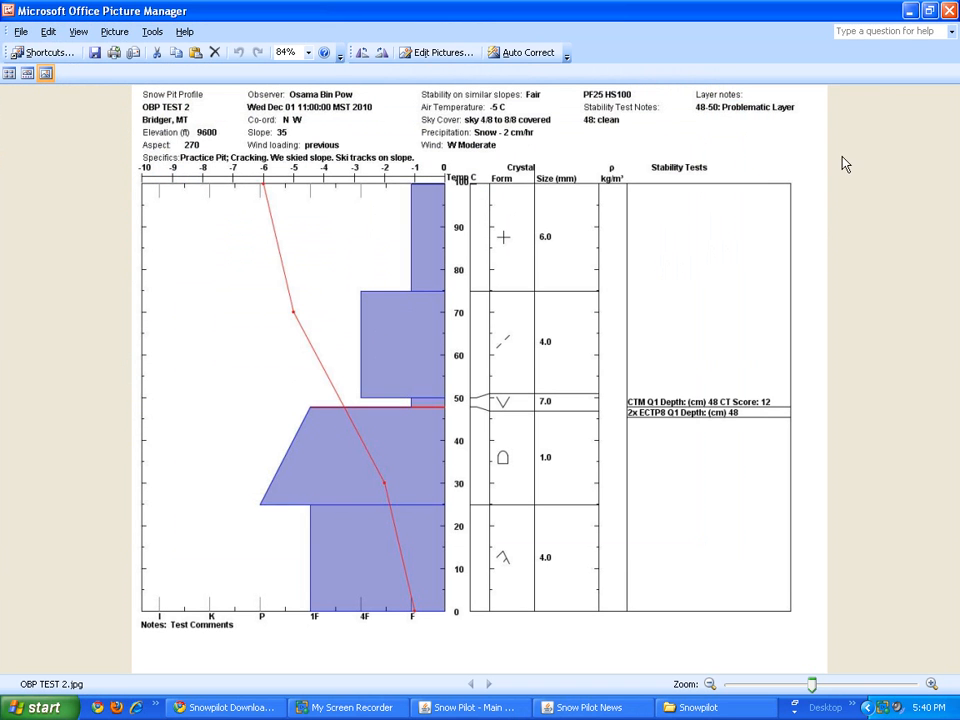
click(950, 10)
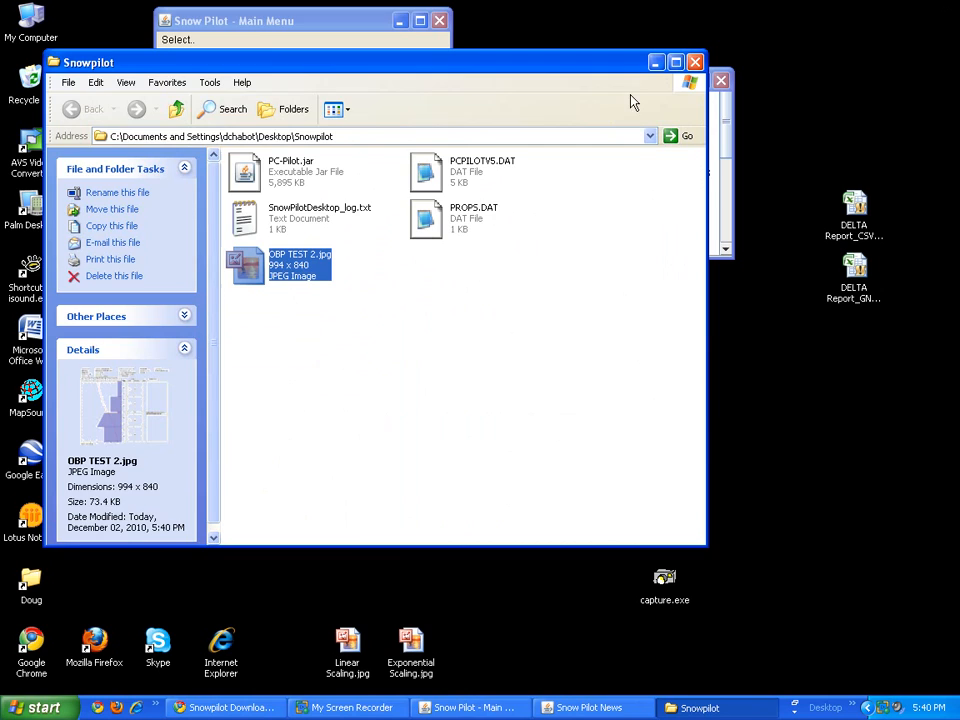
click(695, 62)
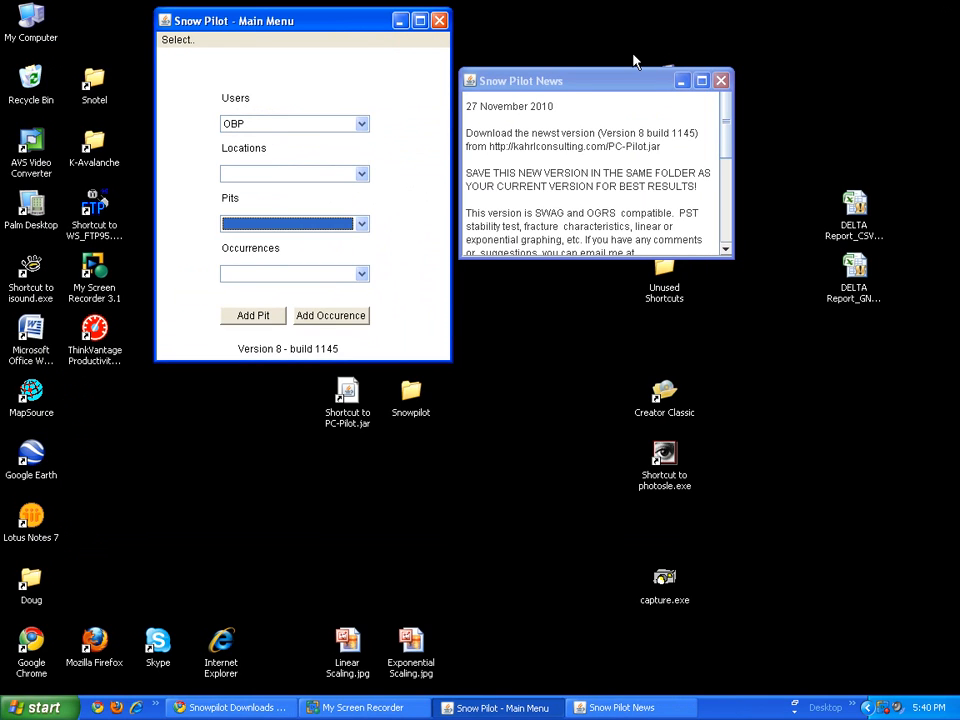
Send the recorded pit data from the main menu to the SnowPilot database.
click(175, 42)
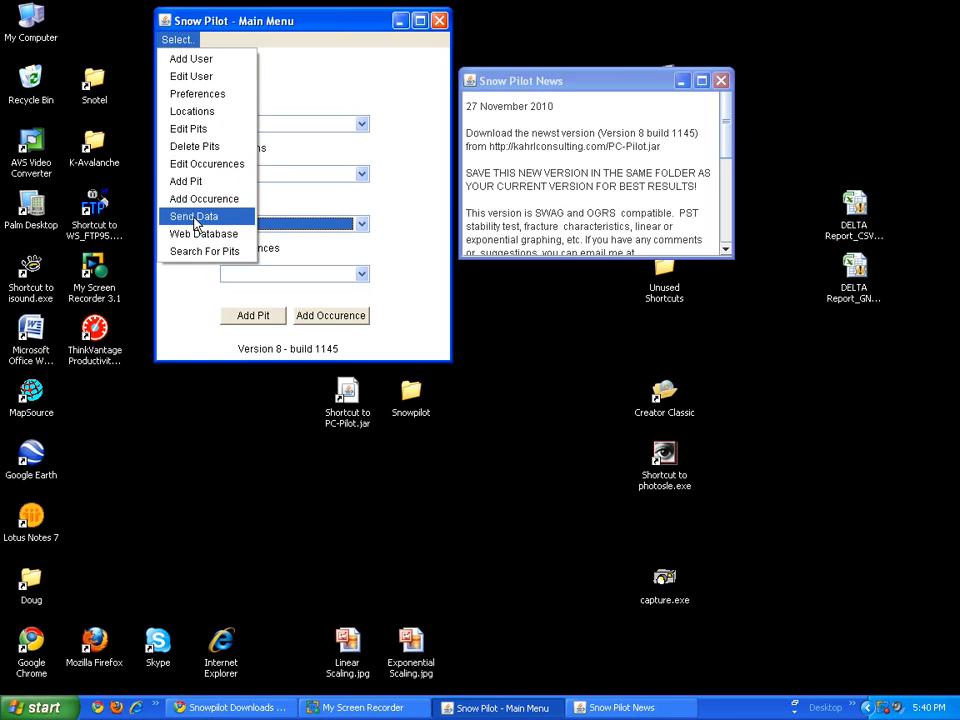
click(194, 217)
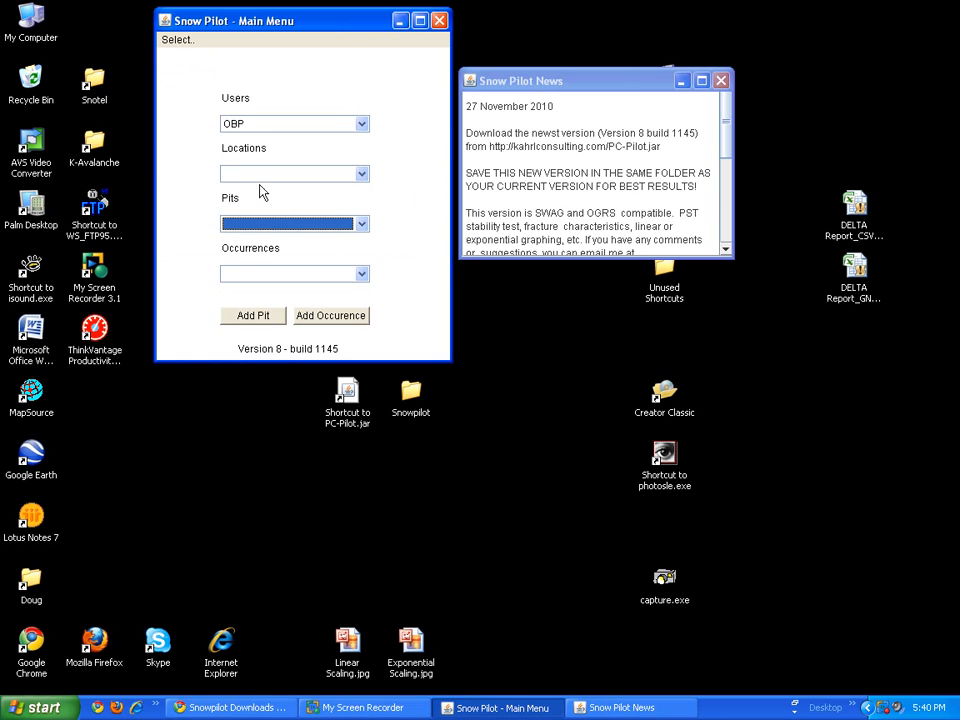
View the pit "OBP TEST 2 : Dec 01" in the web database and browse the other current pits before closing it.
click(182, 44)
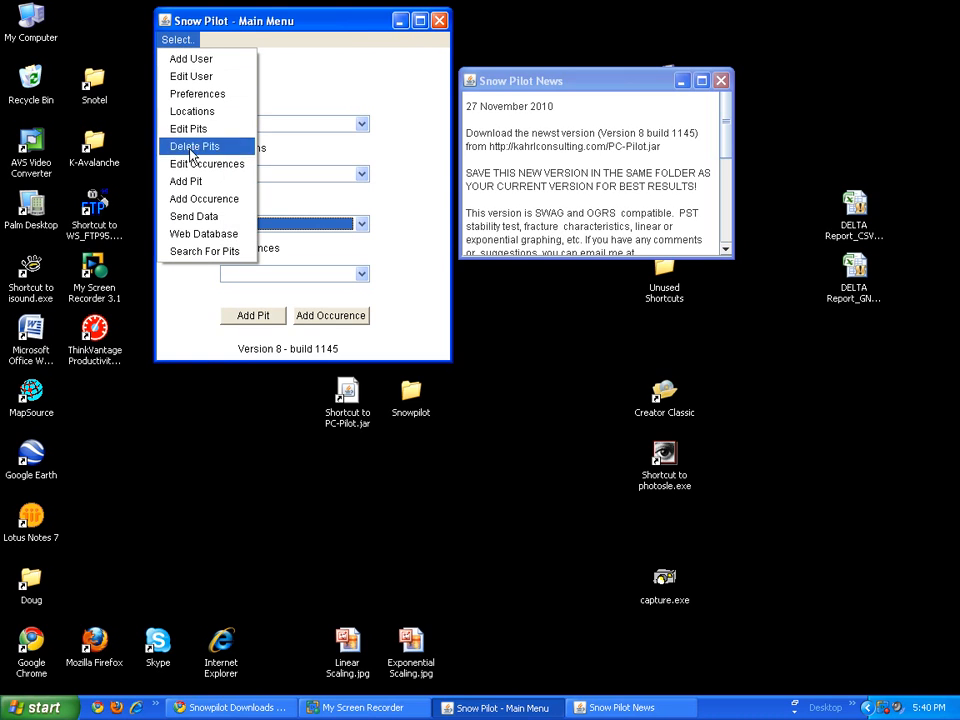
click(197, 237)
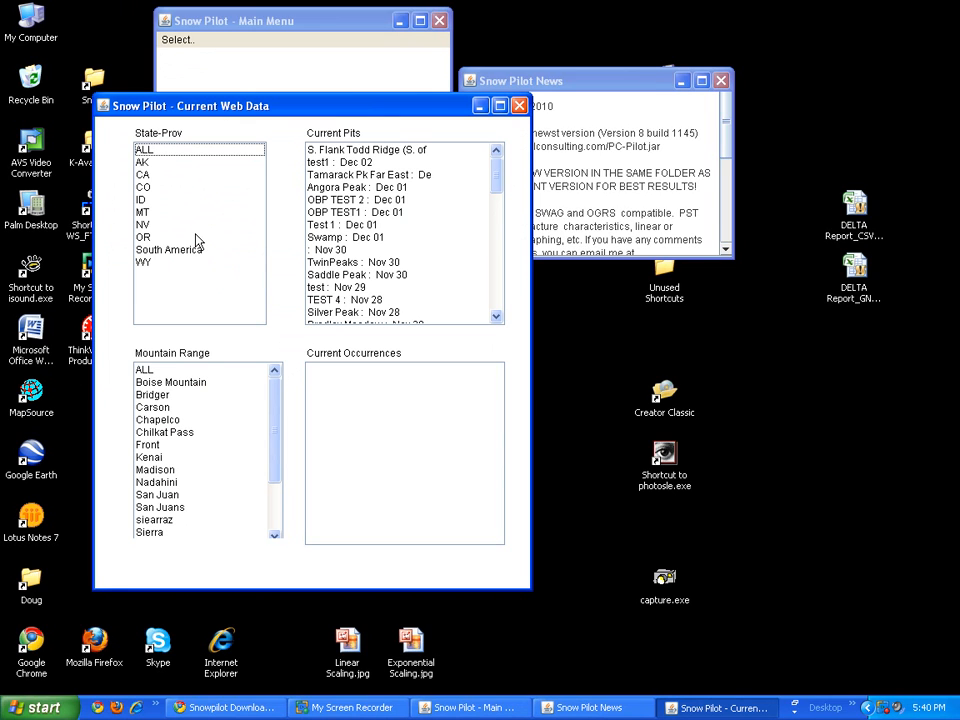
double_click(333, 201)
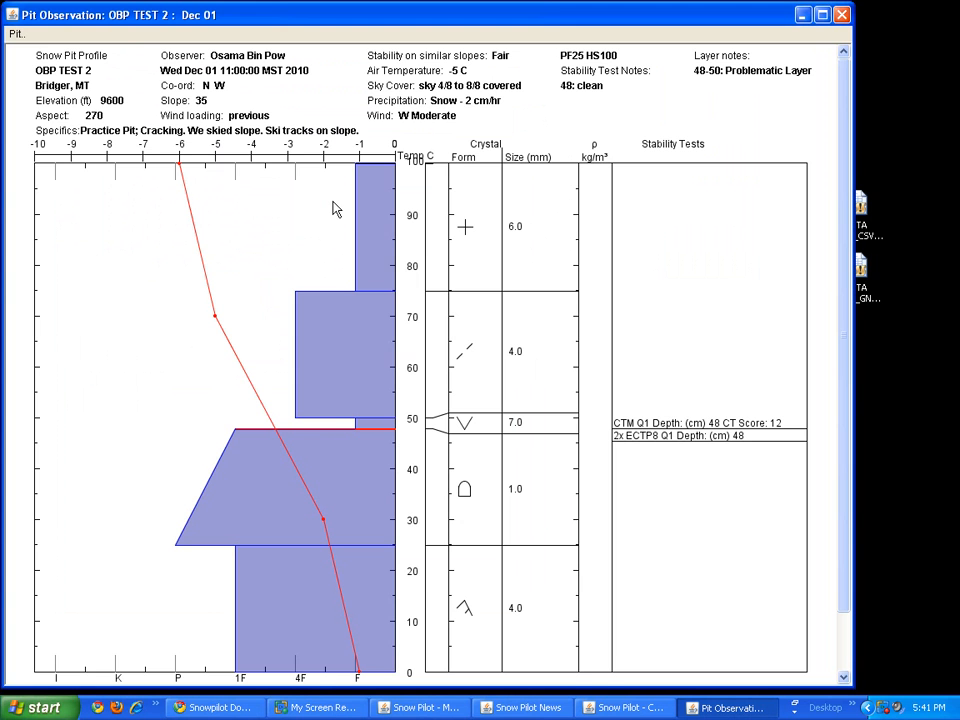
click(842, 14)
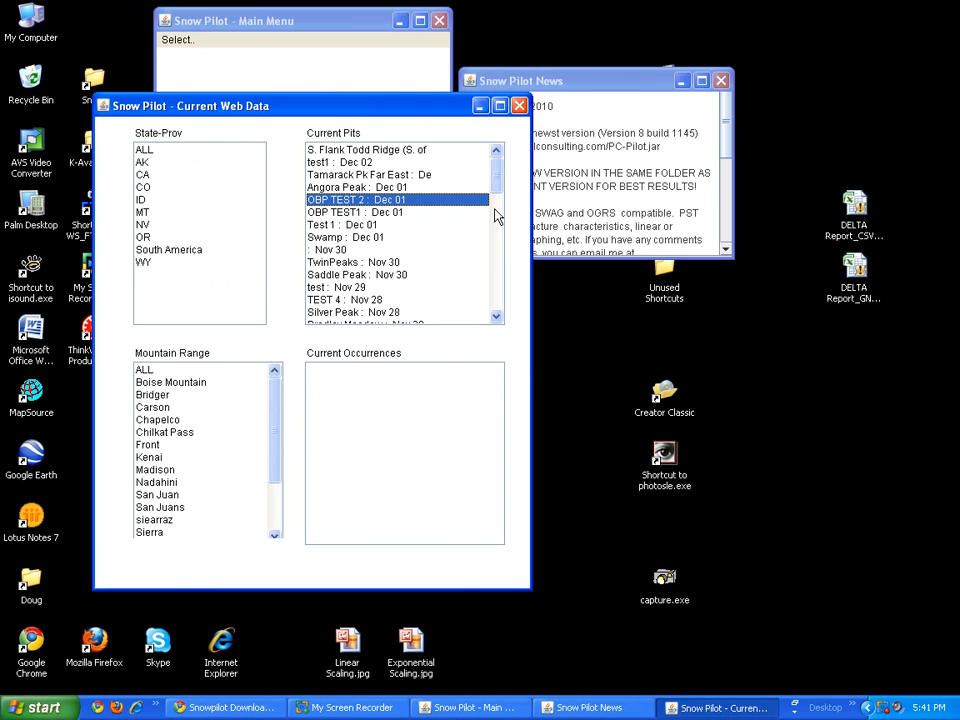
drag(497, 184, 502, 230)
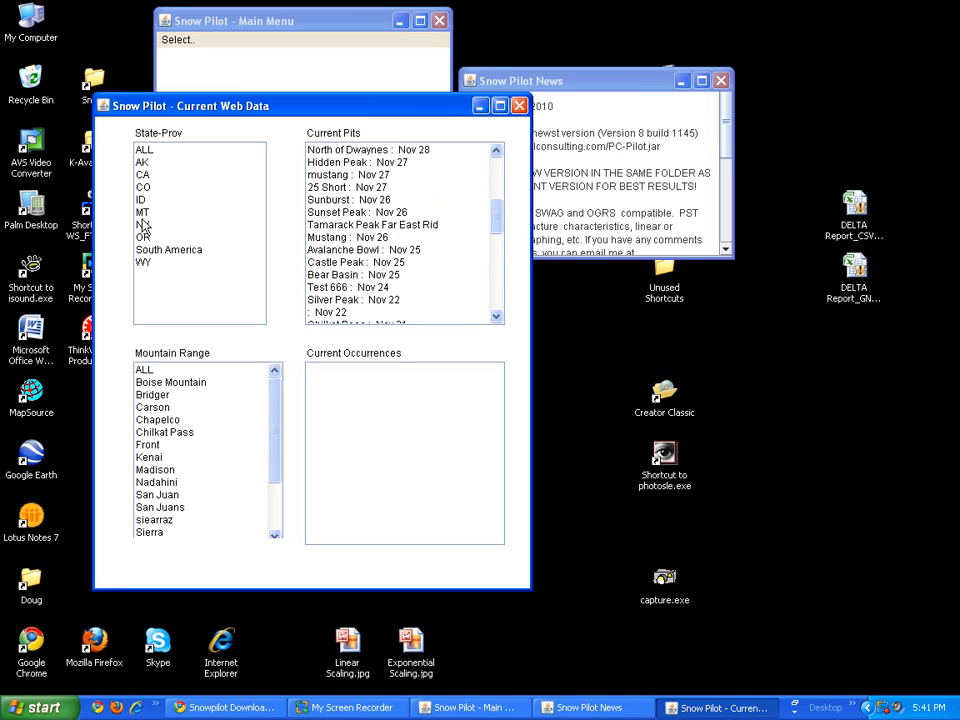
click(518, 106)
Open the Search for Pits form to examine its location, time, elevation and aspect criteria, and close it.
click(173, 42)
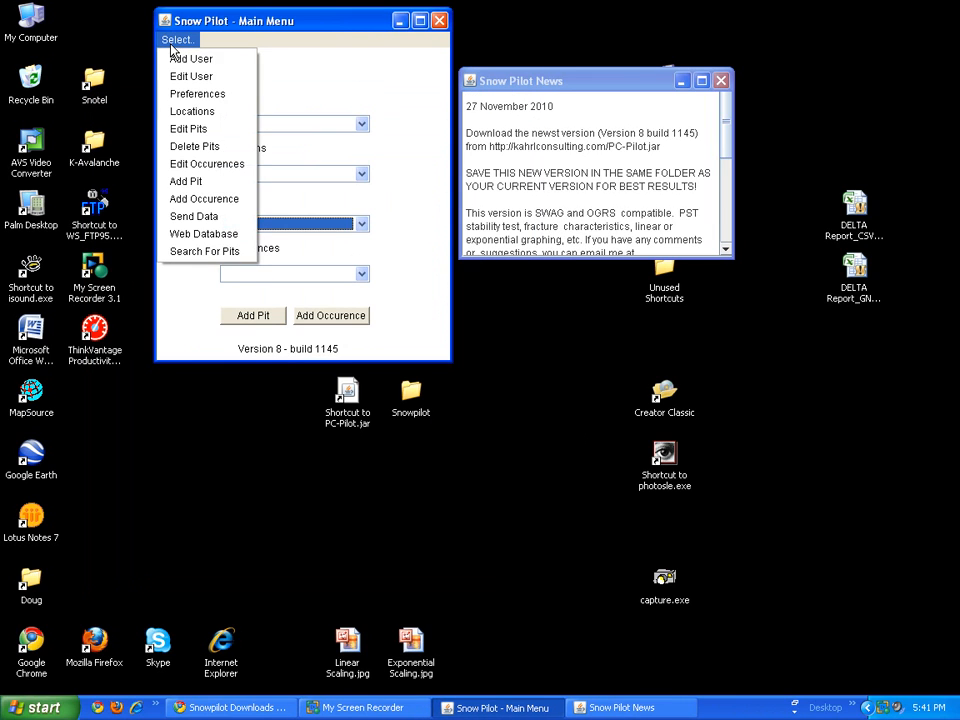
click(180, 254)
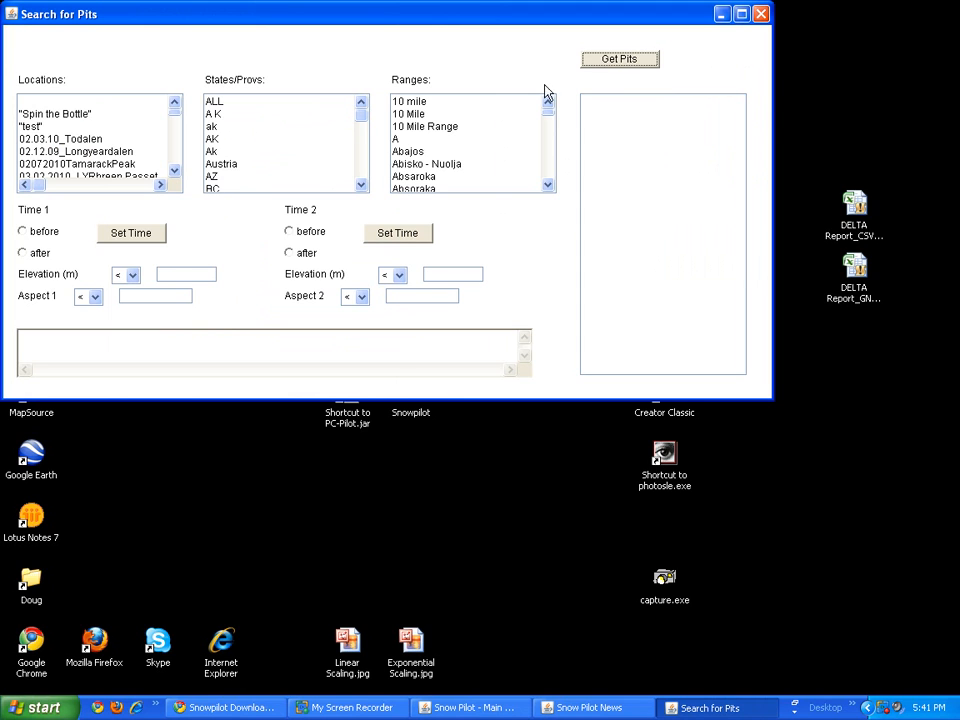
click(761, 15)
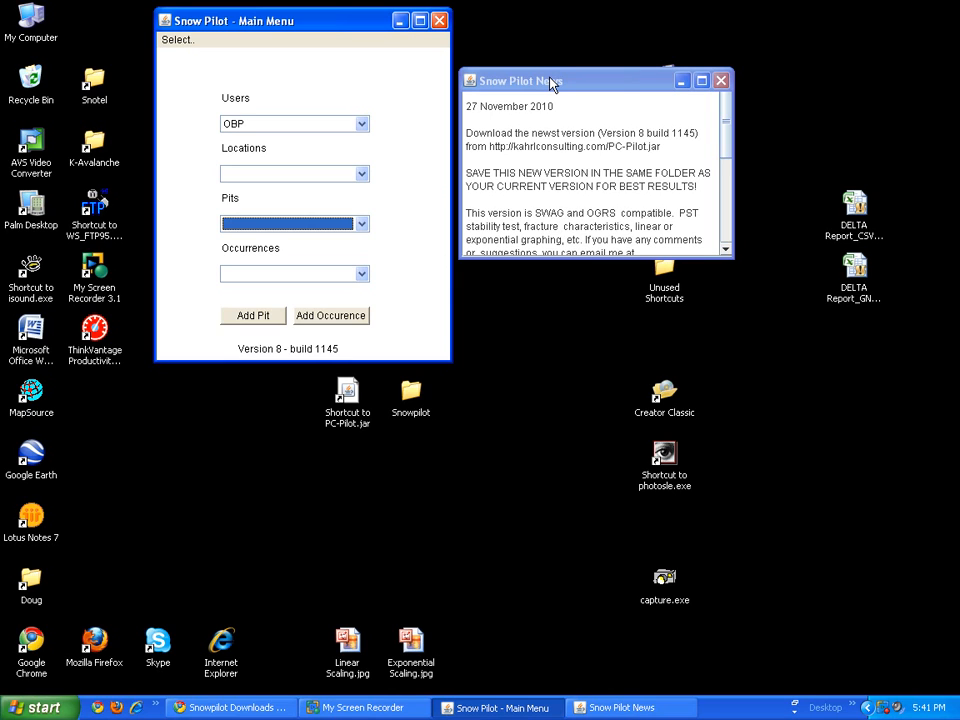
Look through the Snow Pilot News message about the newest version and uploading pits.
drag(725, 101, 729, 133)
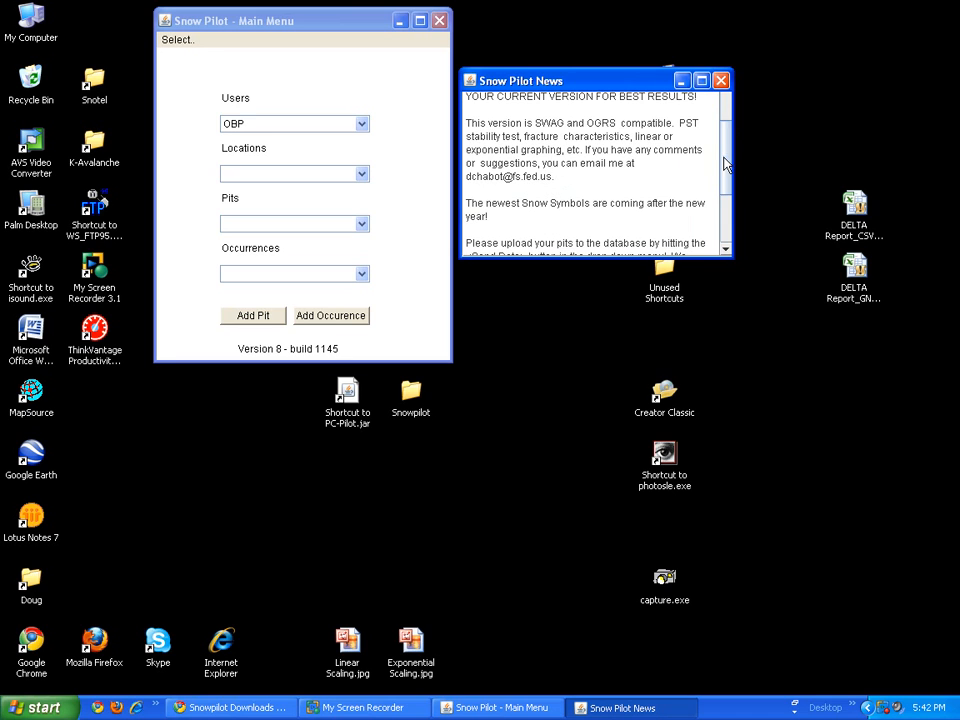
drag(727, 163, 728, 128)
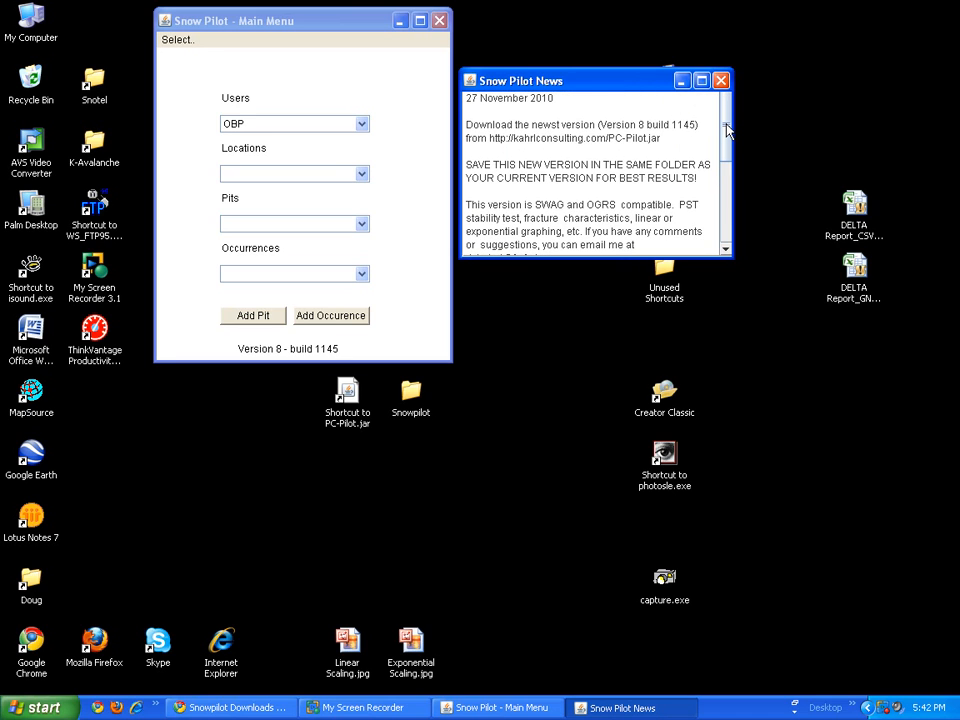